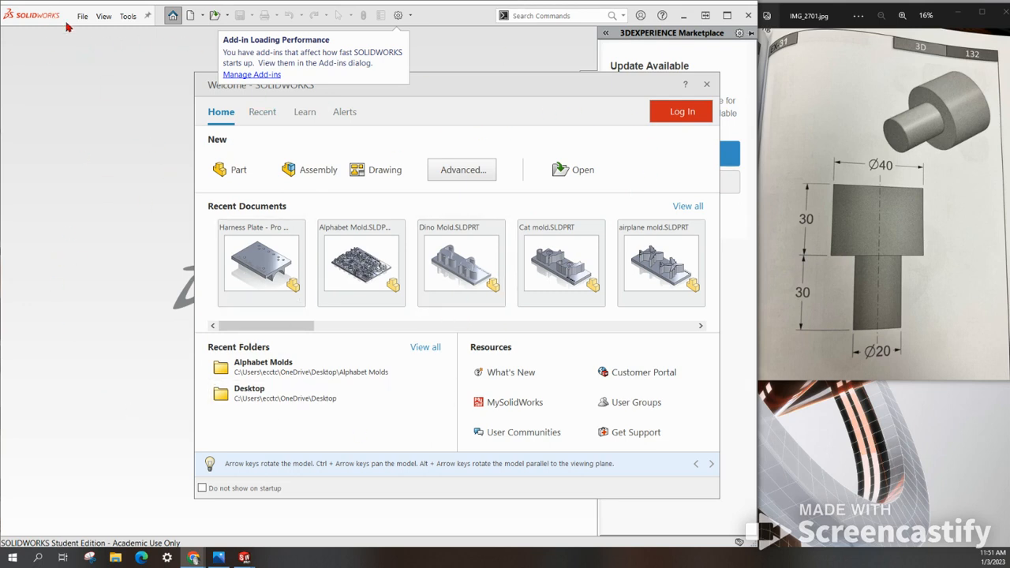
Step: Create a new part, permanently dismiss the 3DEXPERIENCE Marketplace update notice, and let its pane collapse
click(236, 172)
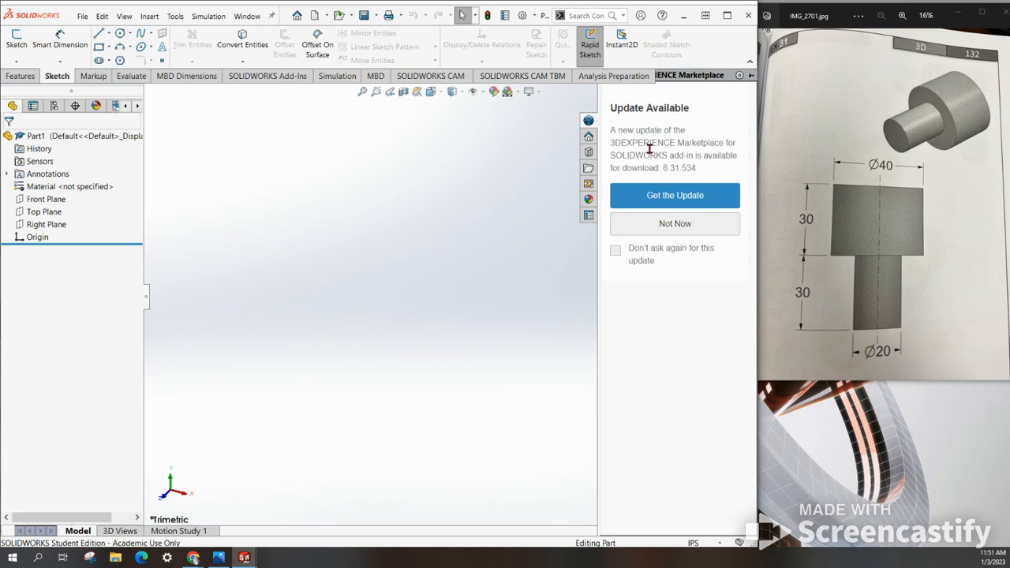
click(638, 250)
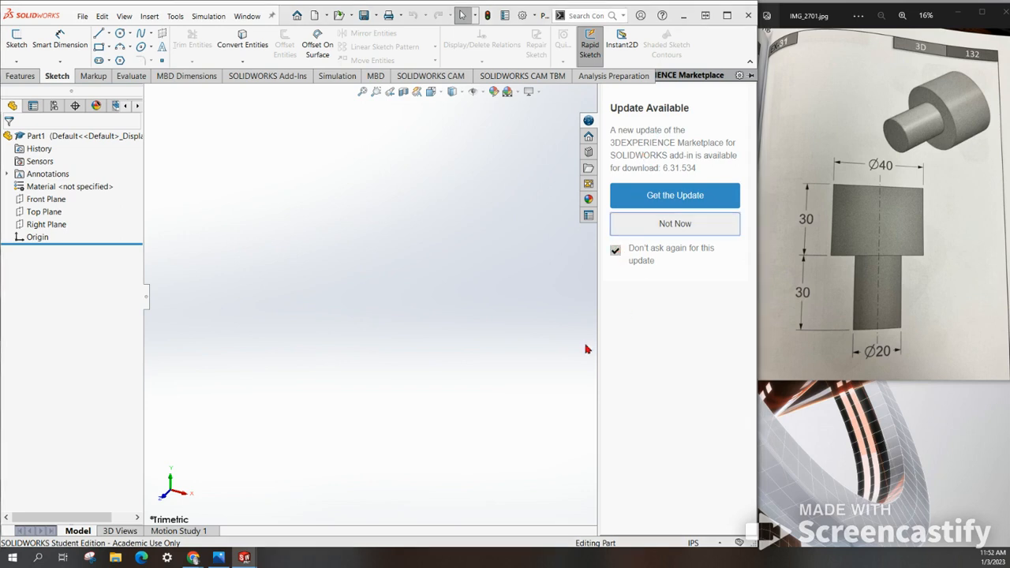
click(692, 229)
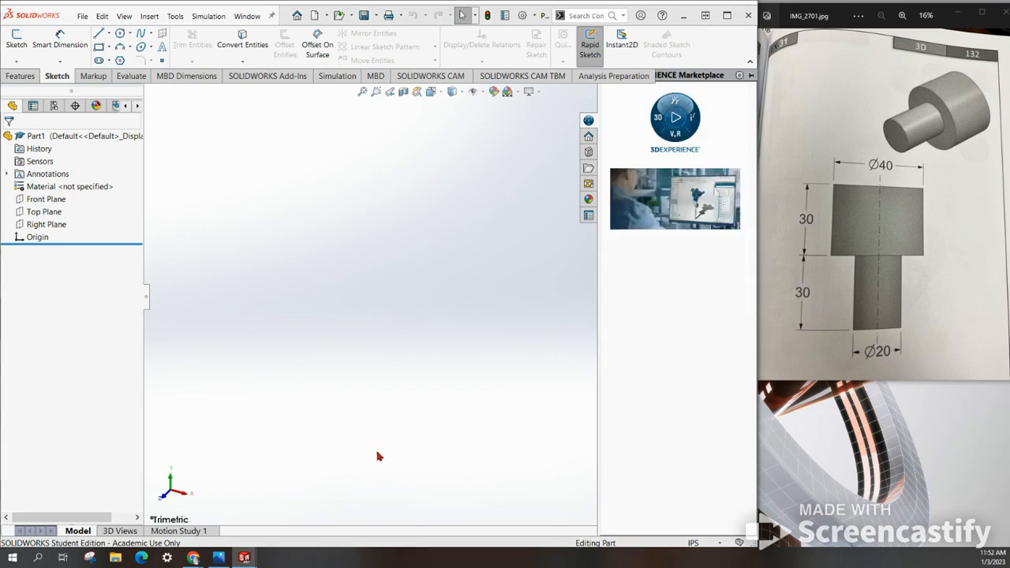
click(751, 75)
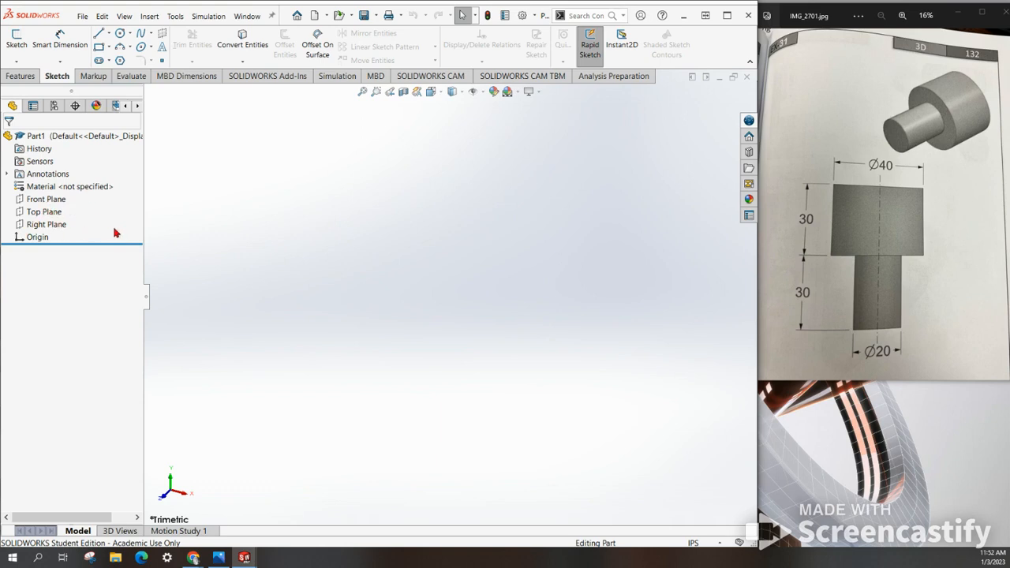
Step: Start a sketch on the Front Plane and draw a circle centred on the origin with a radius of about 0.83 in
click(16, 44)
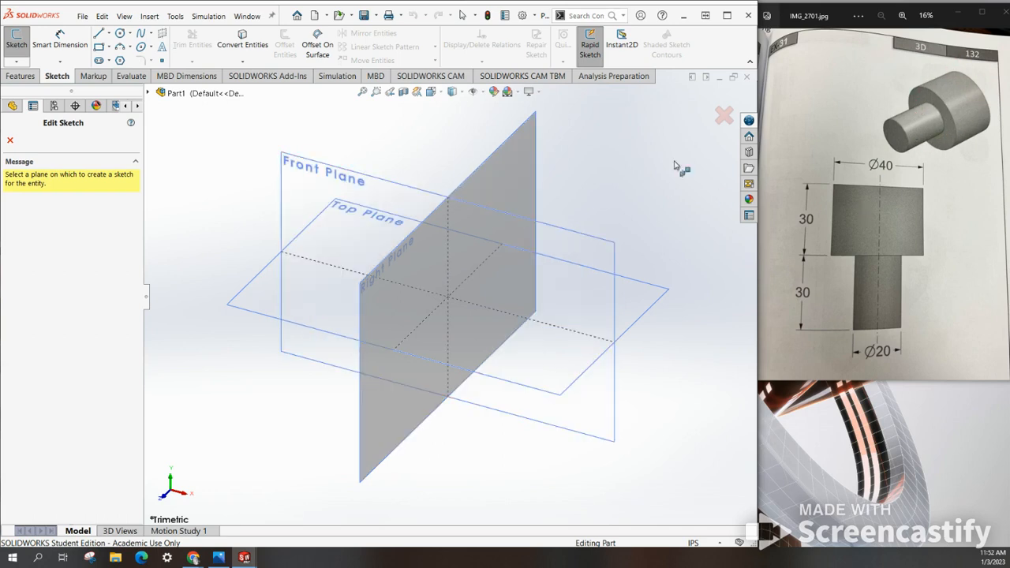
click(345, 198)
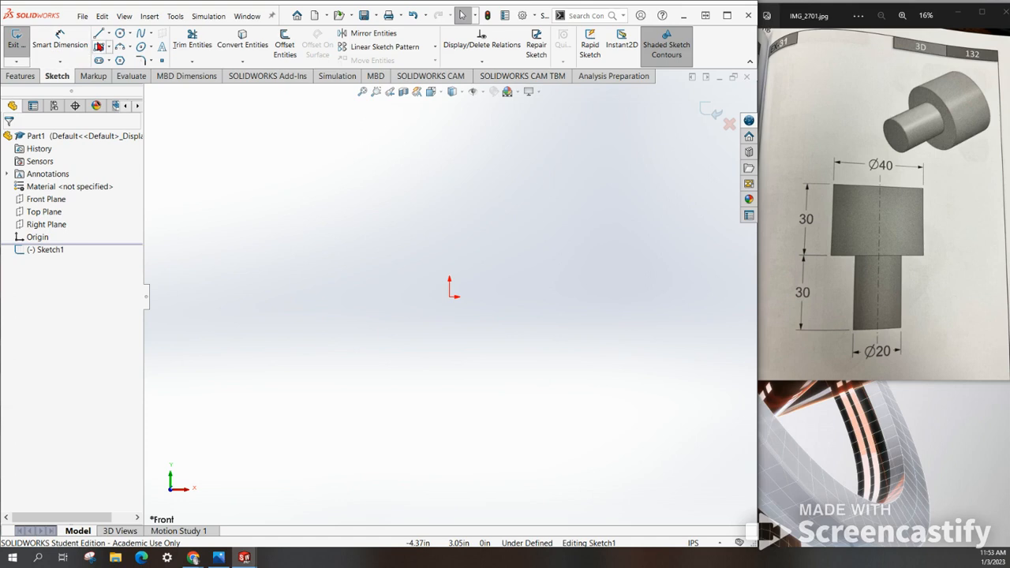
click(119, 34)
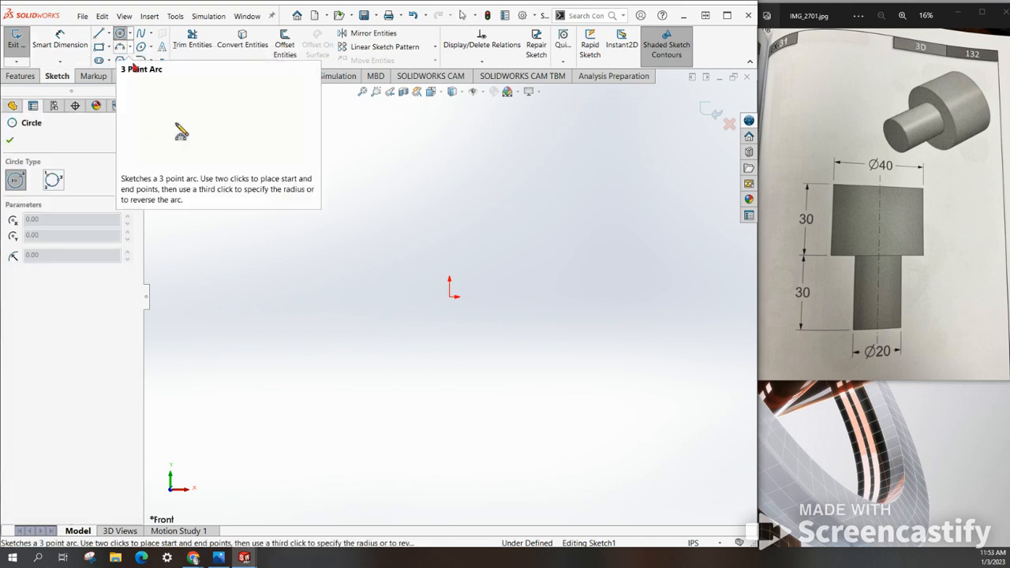
click(451, 297)
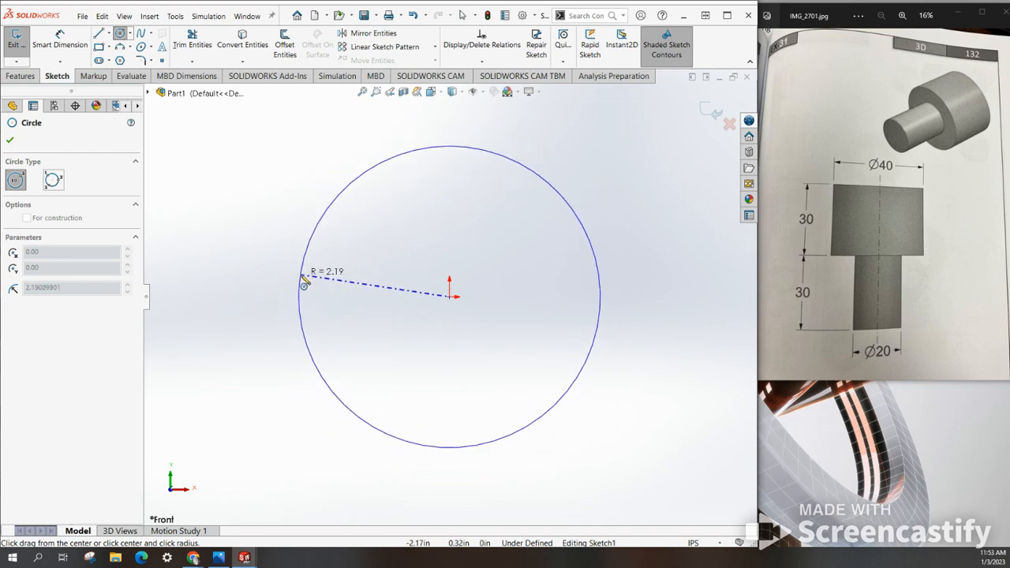
click(452, 248)
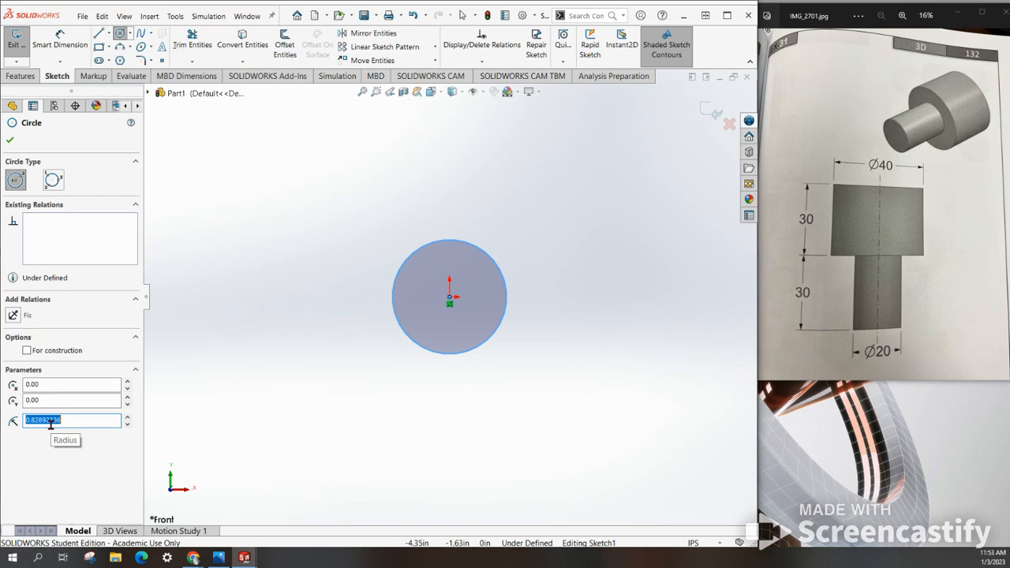
Step: Set the circle's radius to 20 in and finish the circle
text(20)
key(Return)
scroll(424, 354, down, 5)
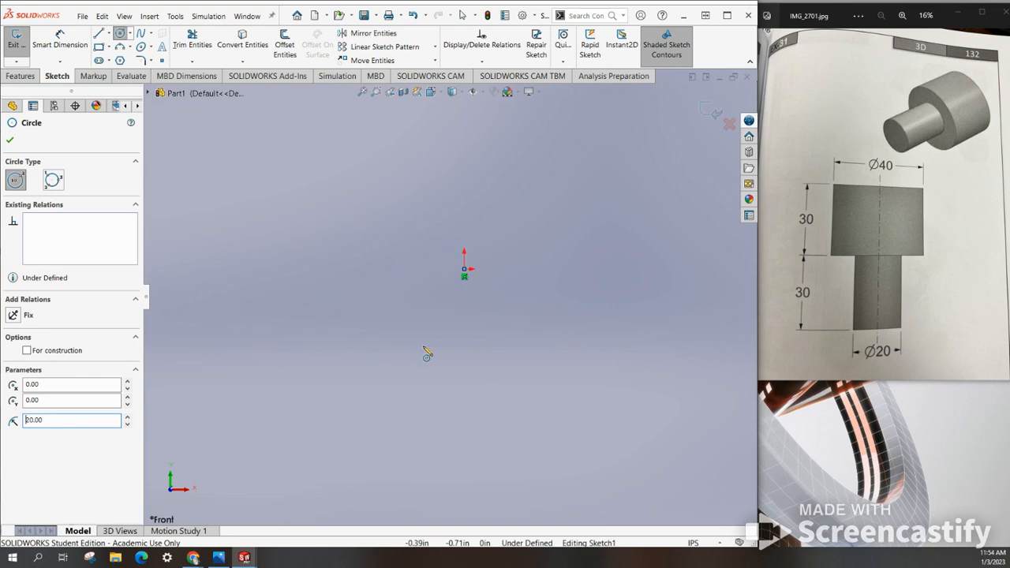
scroll(426, 356, up, 5)
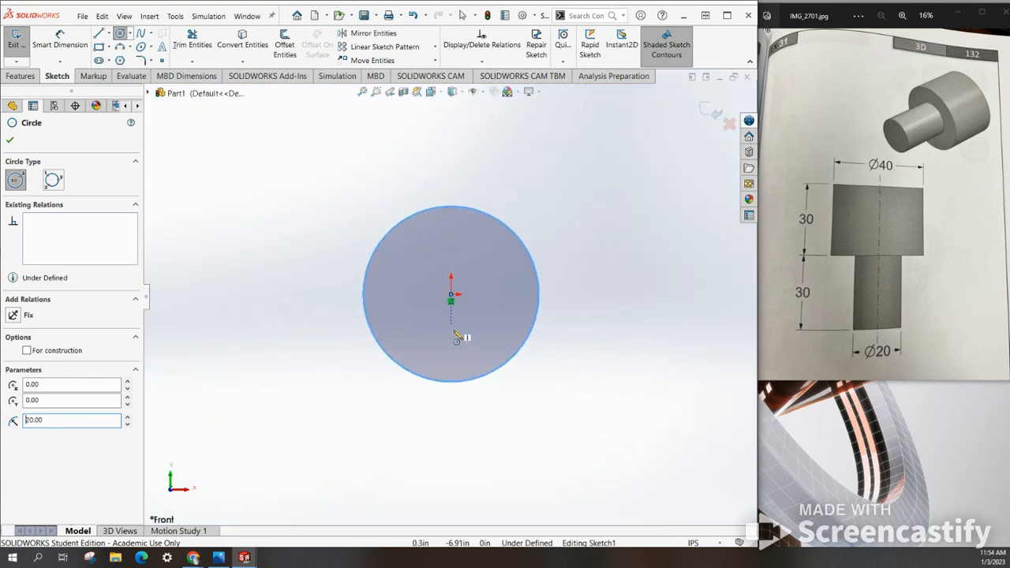
mouse_move(624, 238)
middle_down()
mouse_move(552, 248)
mouse_move(602, 255)
mouse_move(537, 339)
mouse_move(592, 278)
middle_up()
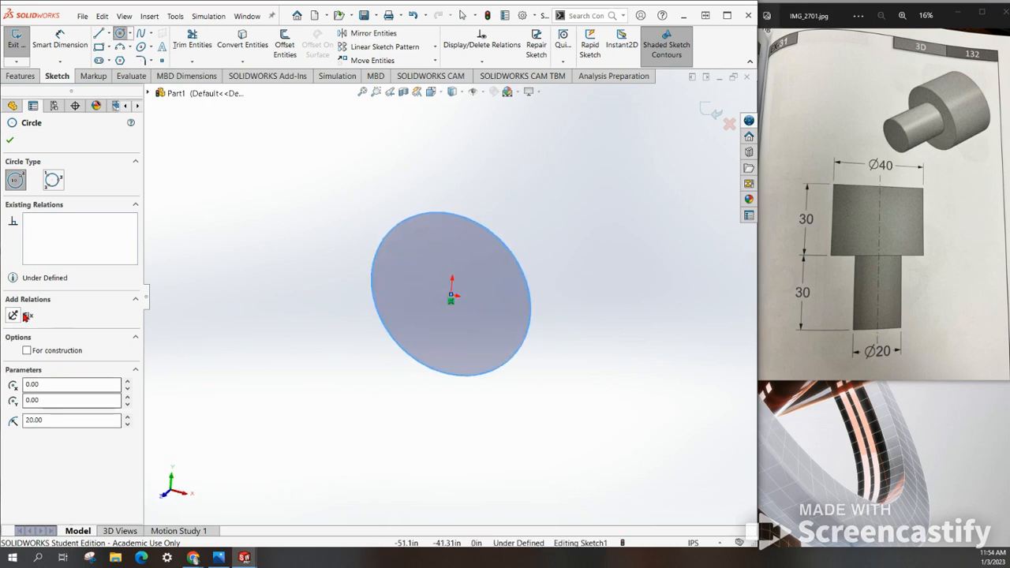
click(10, 140)
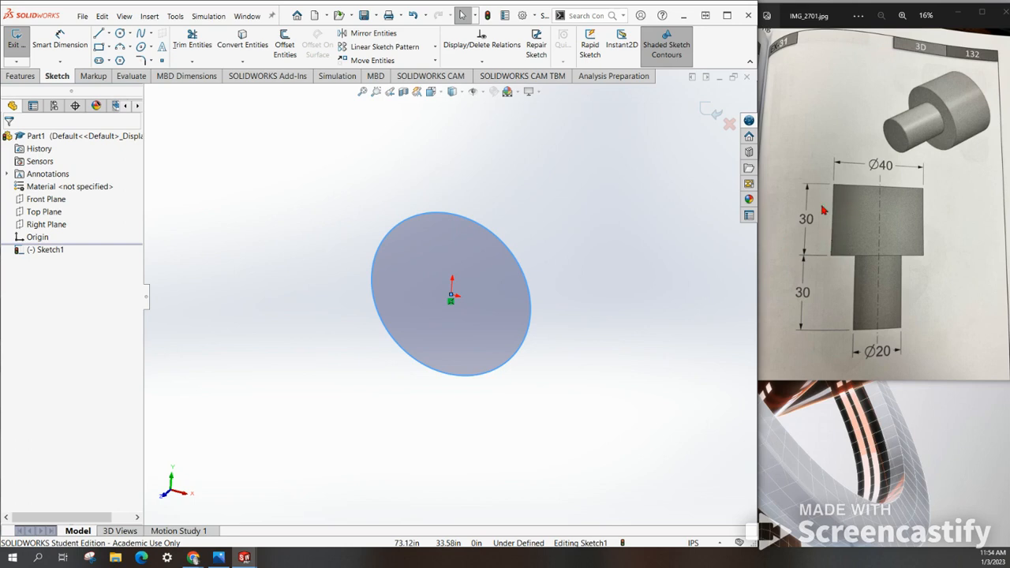
Step: Set up a blind boss extrusion of the circle with a depth of 30 in
mouse_move(595, 208)
middle_down()
mouse_move(537, 250)
mouse_move(567, 224)
middle_up()
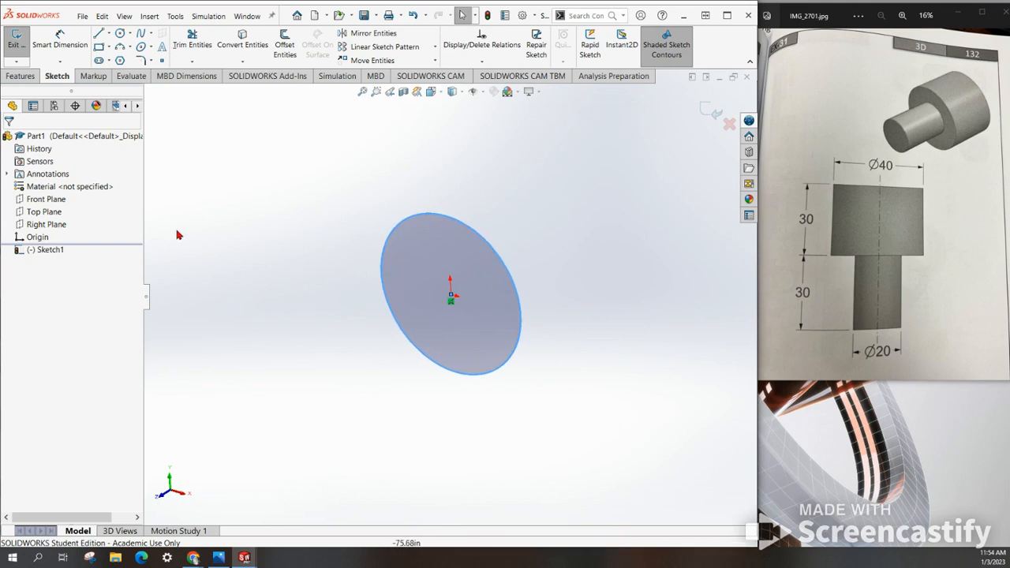
click(21, 77)
click(19, 52)
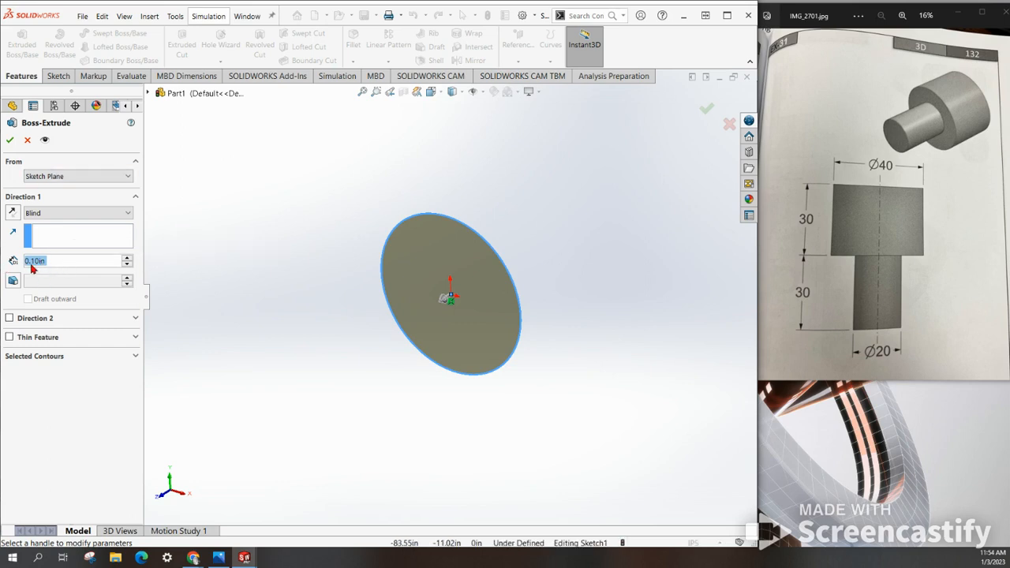
click(70, 212)
click(67, 222)
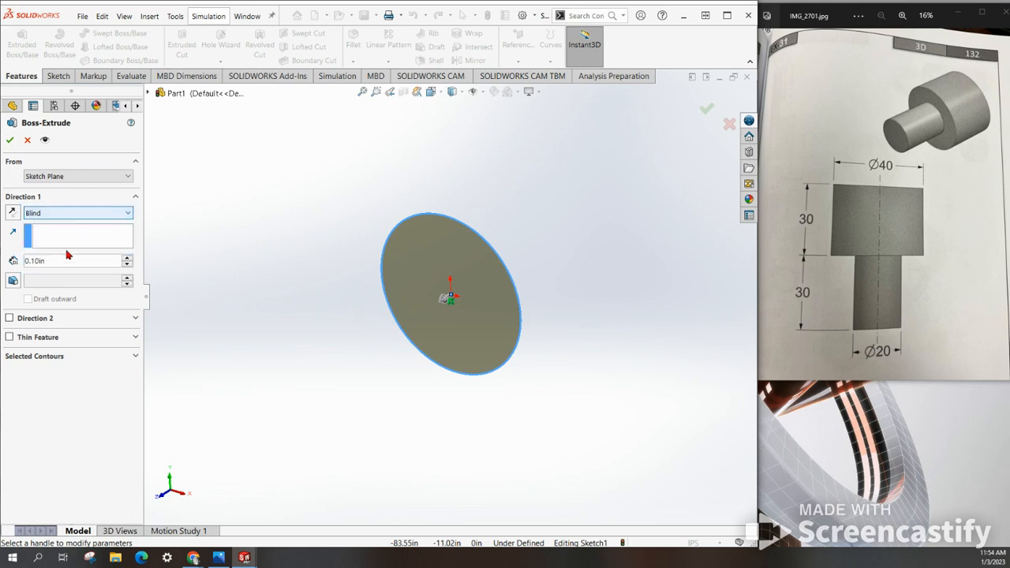
click(63, 264)
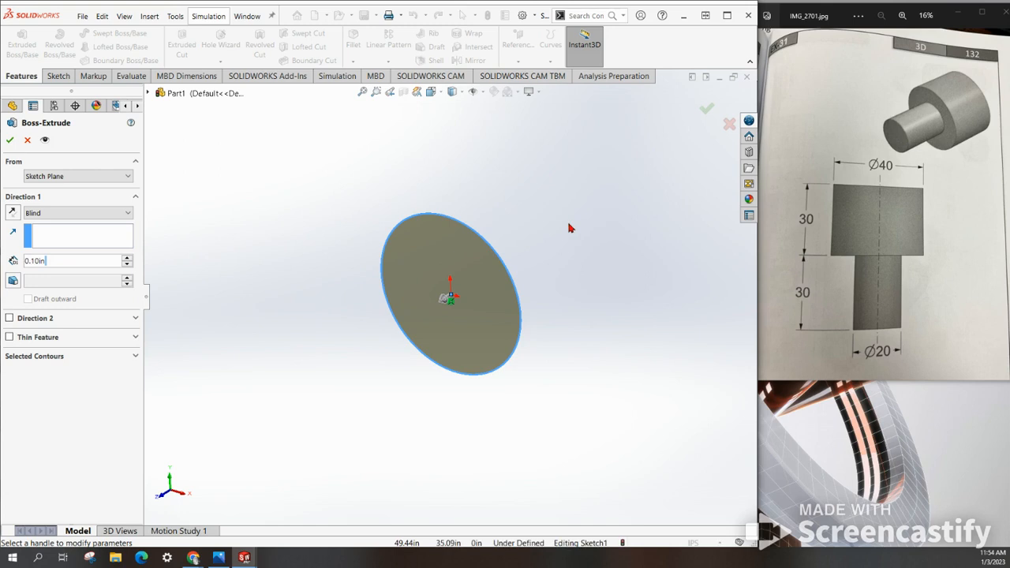
click(51, 357)
click(62, 357)
click(65, 264)
double_click(66, 264)
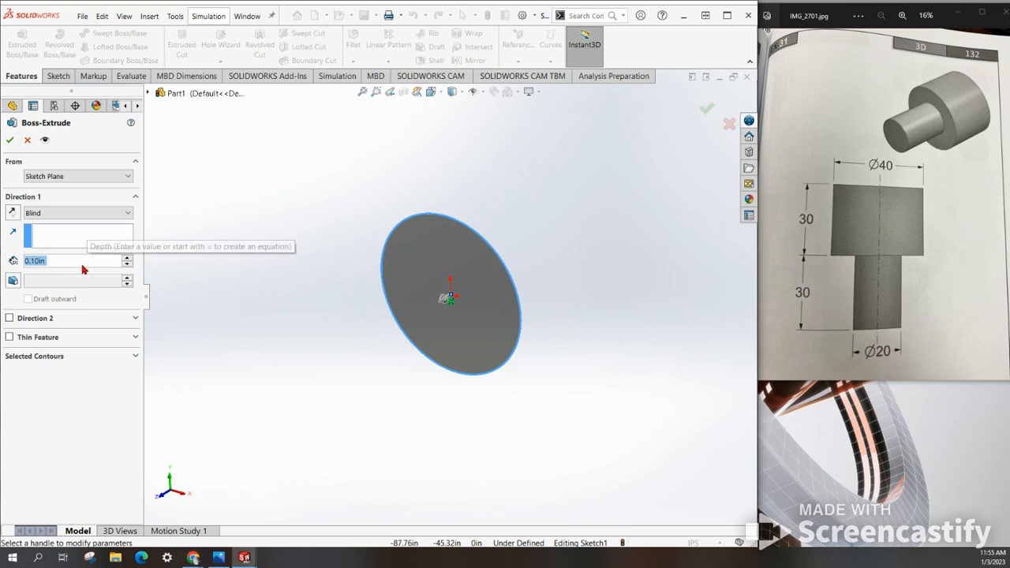
text(30)
key(Return)
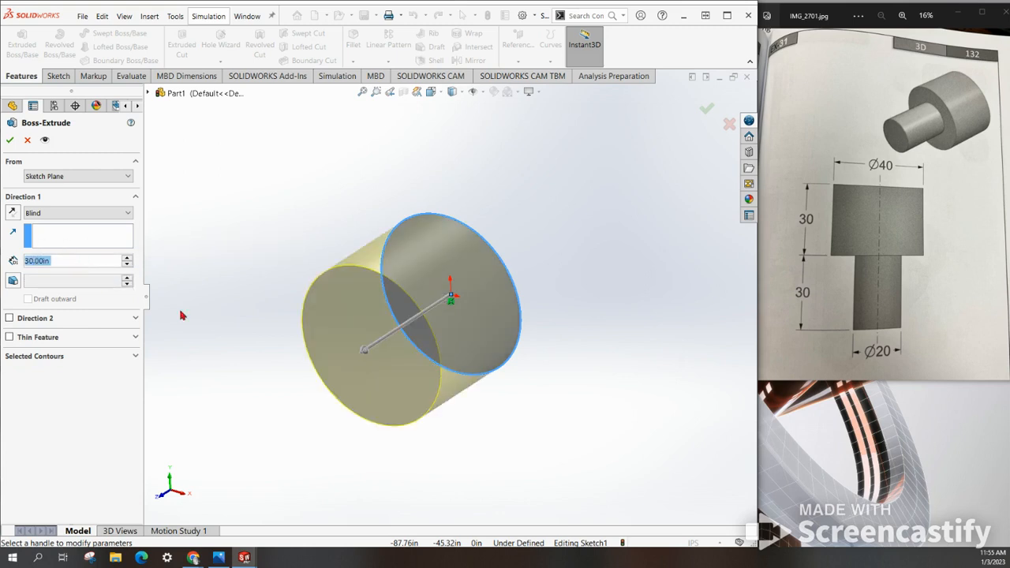
Step: Try changing the extrusion depth freehand in the model, to about 38.8 in and then about 30 in
click(350, 366)
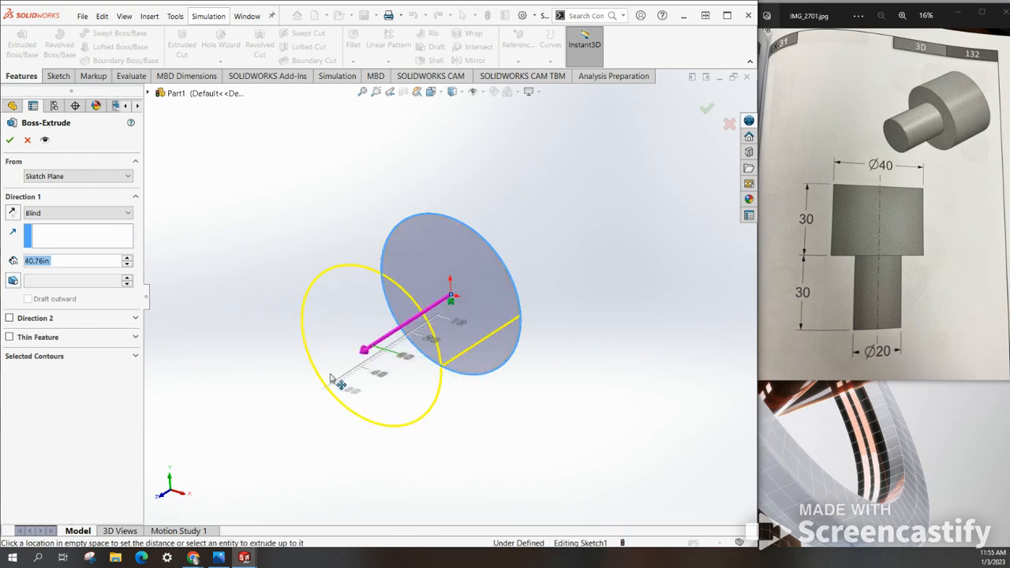
click(337, 382)
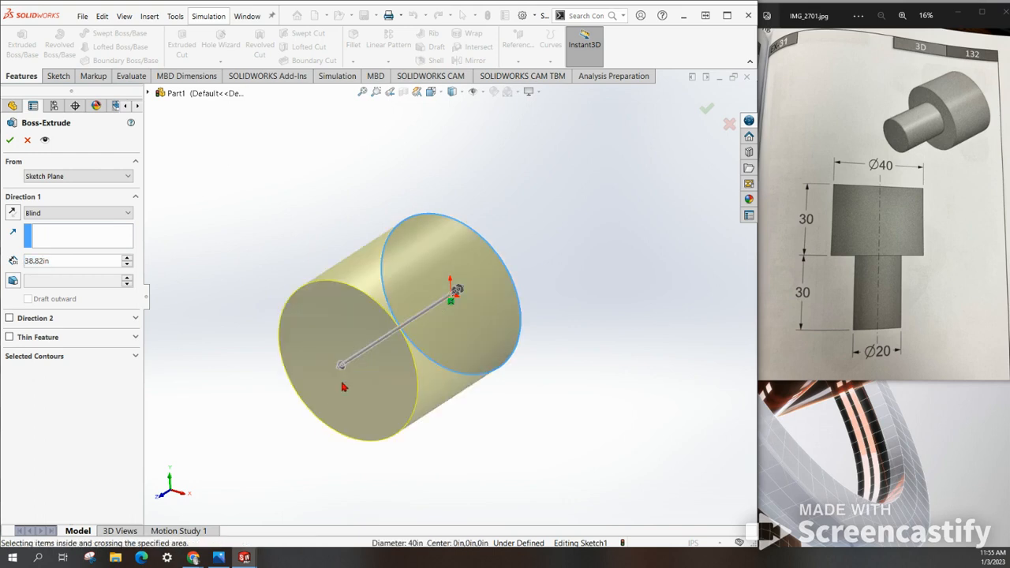
click(340, 374)
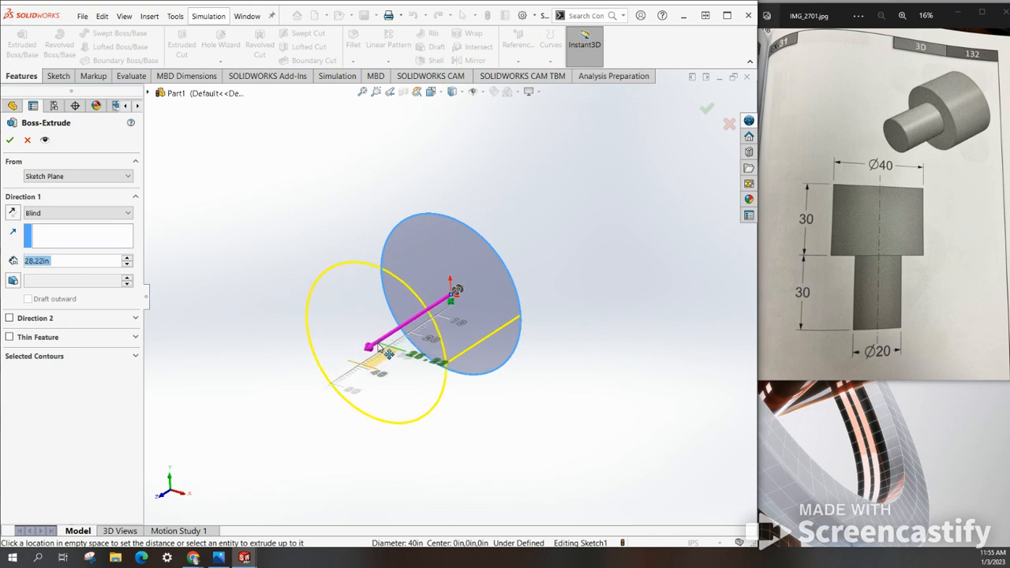
click(382, 353)
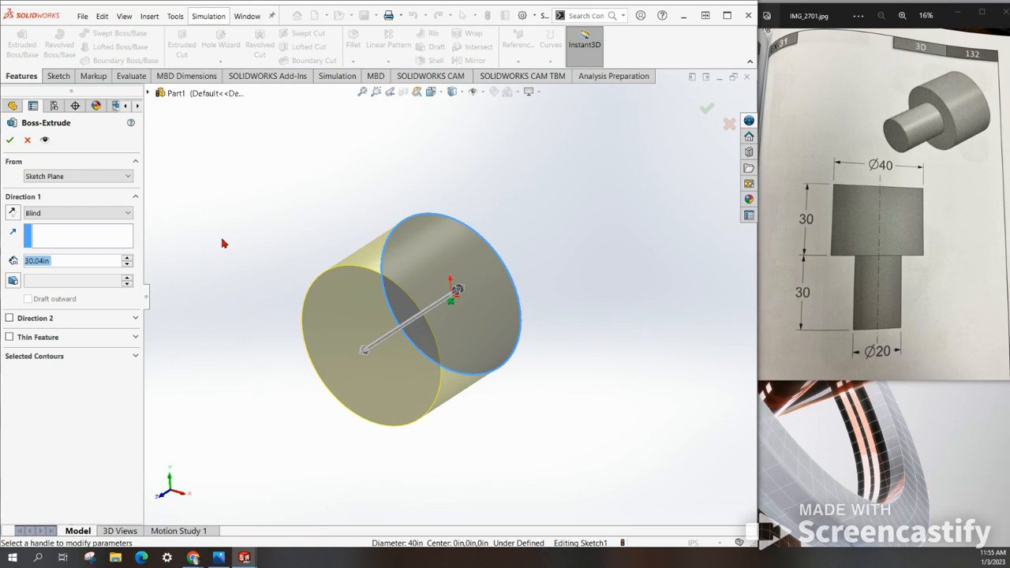
Step: Enter exactly 30 in as the extrusion depth and accept the boss extrusion
text(30)
key(Return)
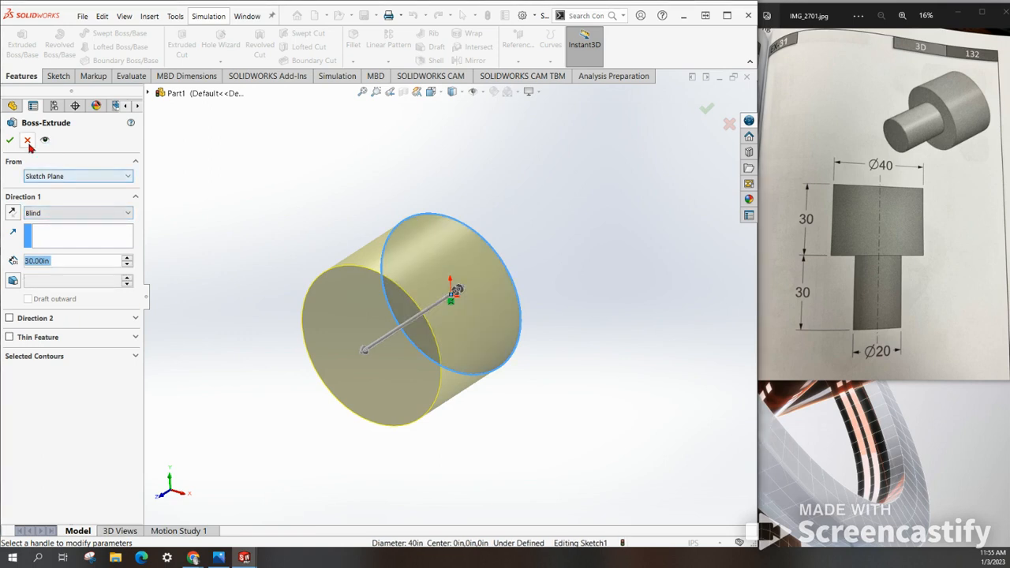
key(Return)
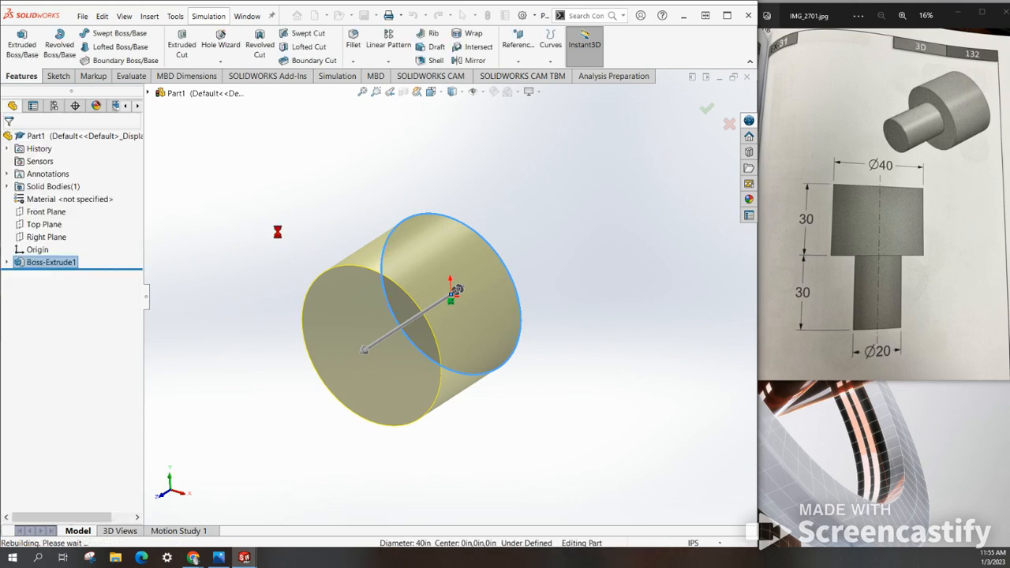
Step: Compare the cylinder in shaded and hidden-line display styles, and return the display to Shaded With Edges
mouse_move(592, 309)
middle_down()
mouse_move(565, 253)
mouse_move(494, 275)
mouse_move(589, 382)
middle_up()
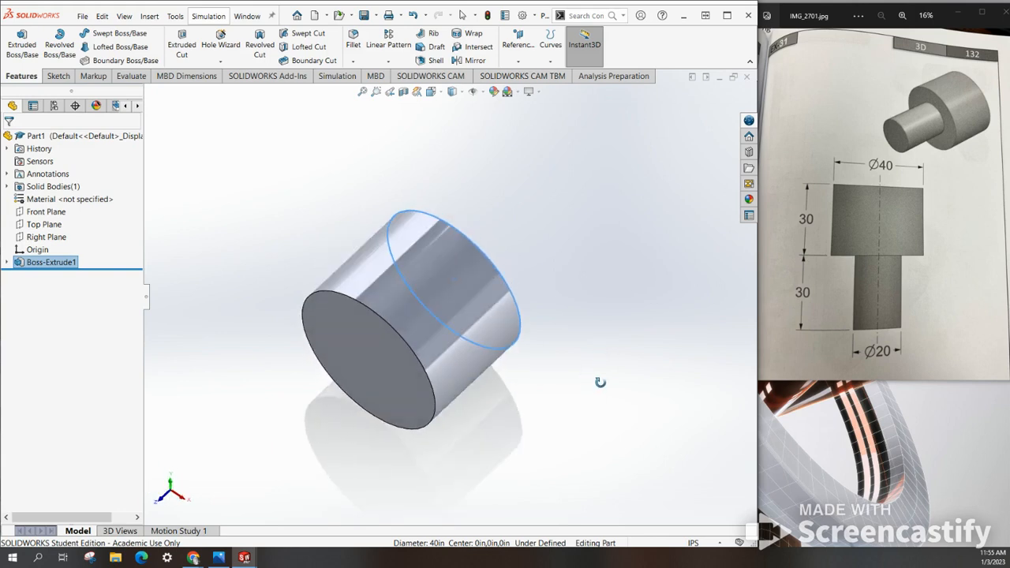
middle_drag(600, 382, 610, 360)
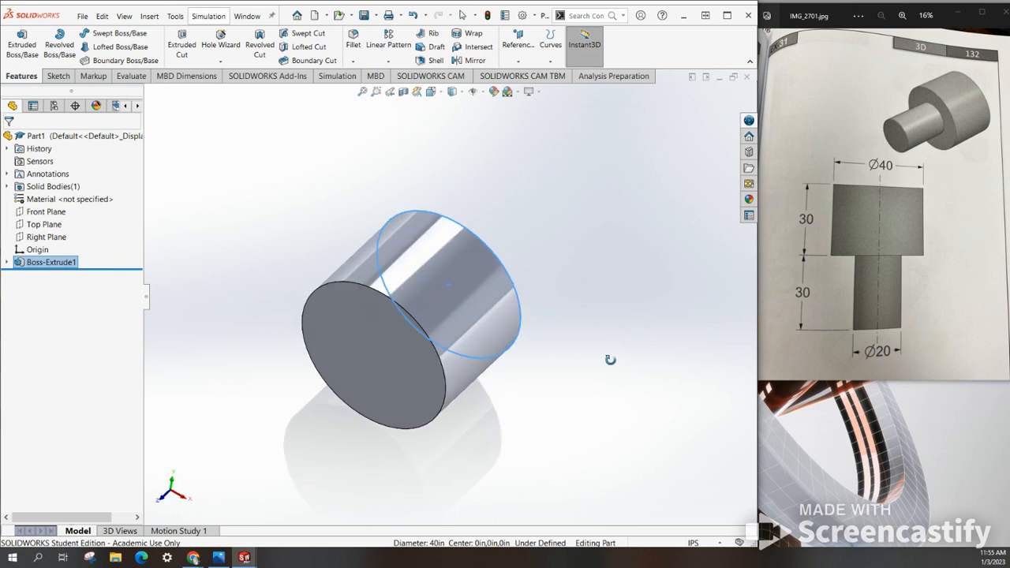
middle_drag(610, 360, 616, 347)
click(460, 93)
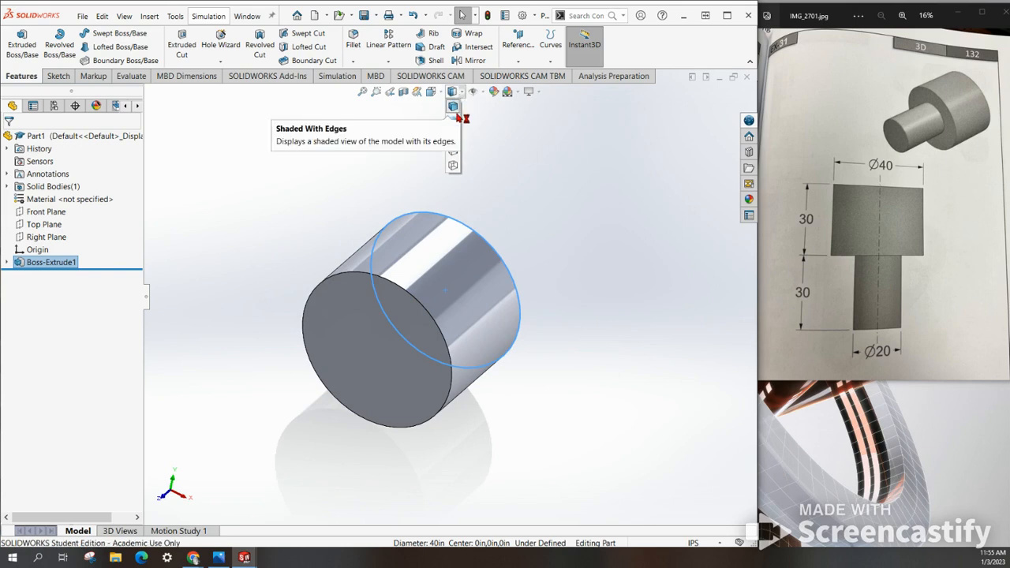
click(454, 121)
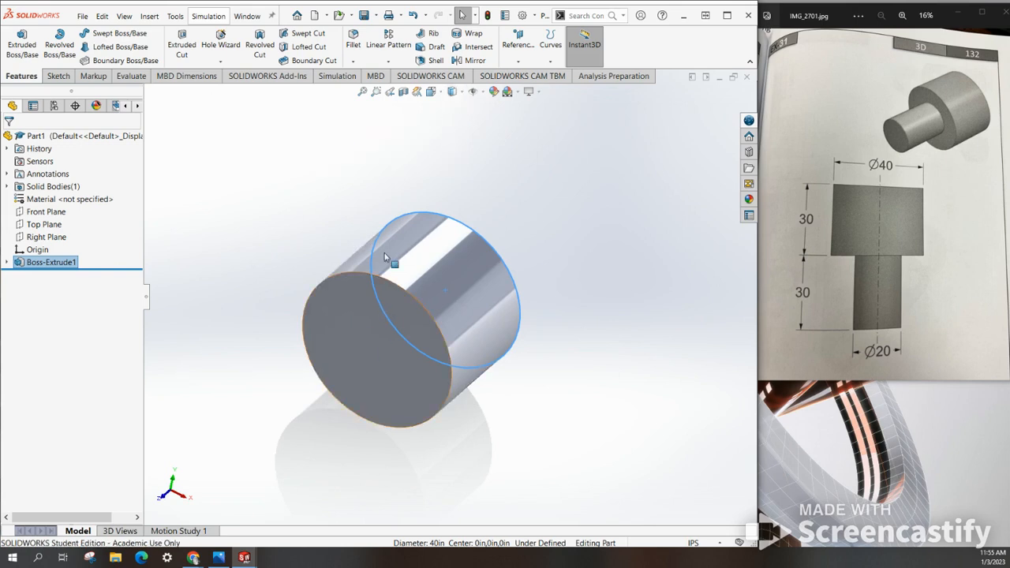
click(455, 92)
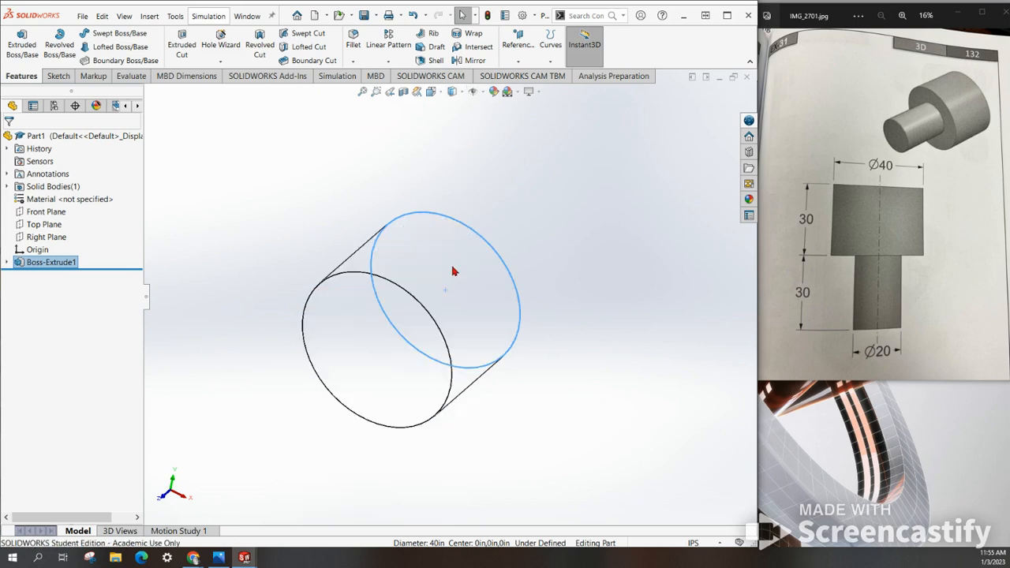
middle_drag(454, 272, 473, 252)
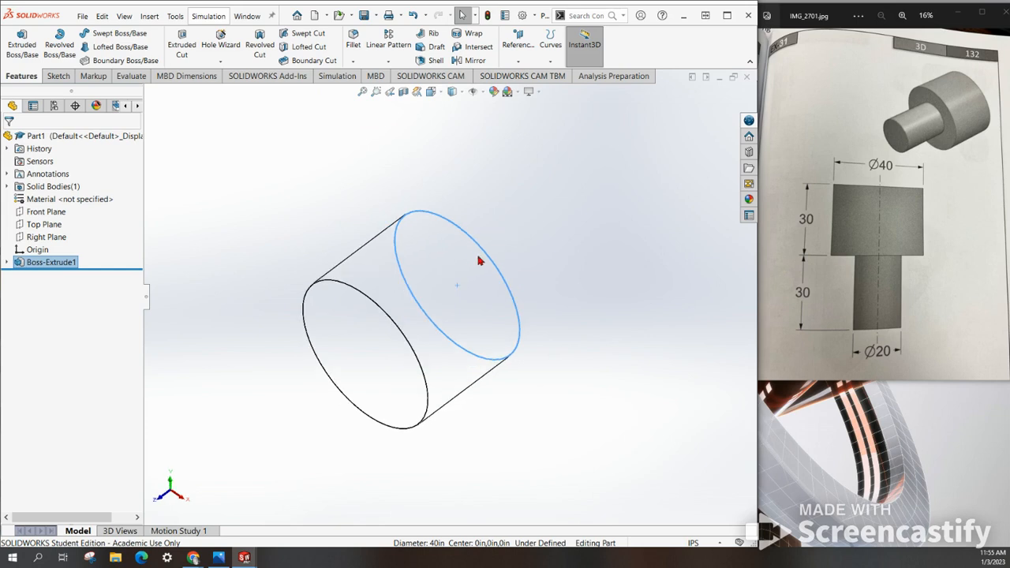
middle_drag(491, 251, 455, 153)
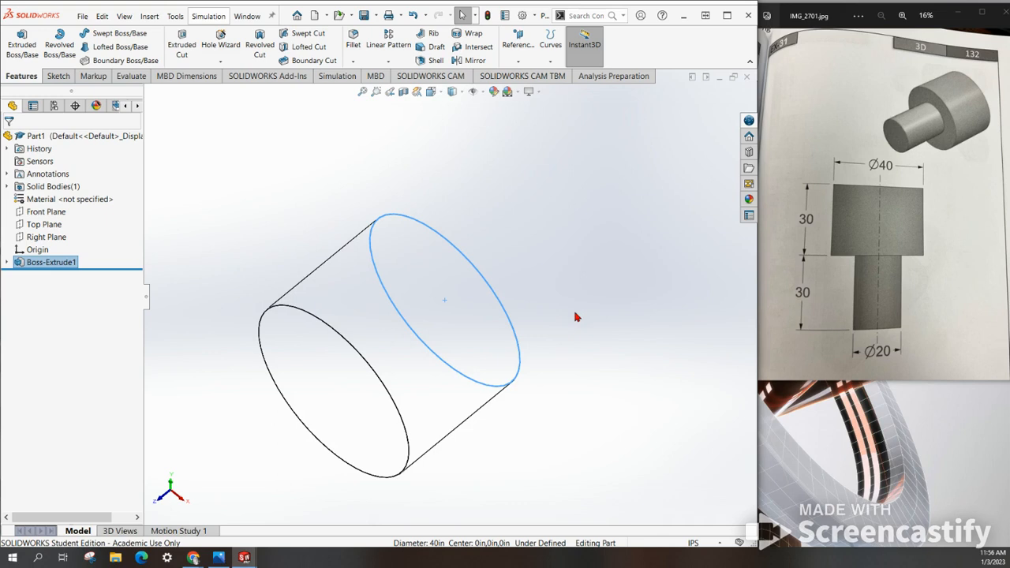
click(582, 367)
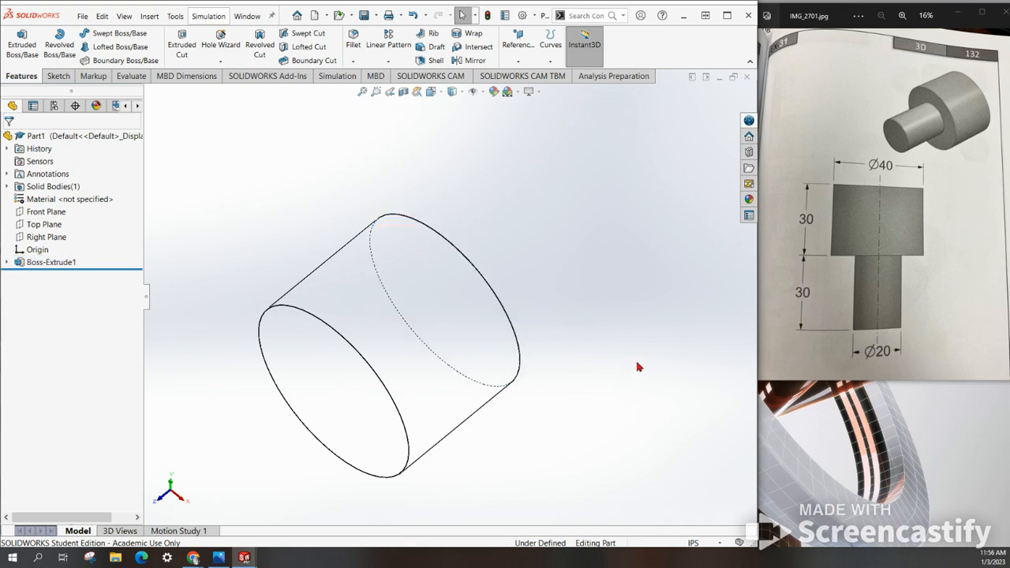
middle_drag(413, 408, 444, 228)
click(465, 93)
click(456, 108)
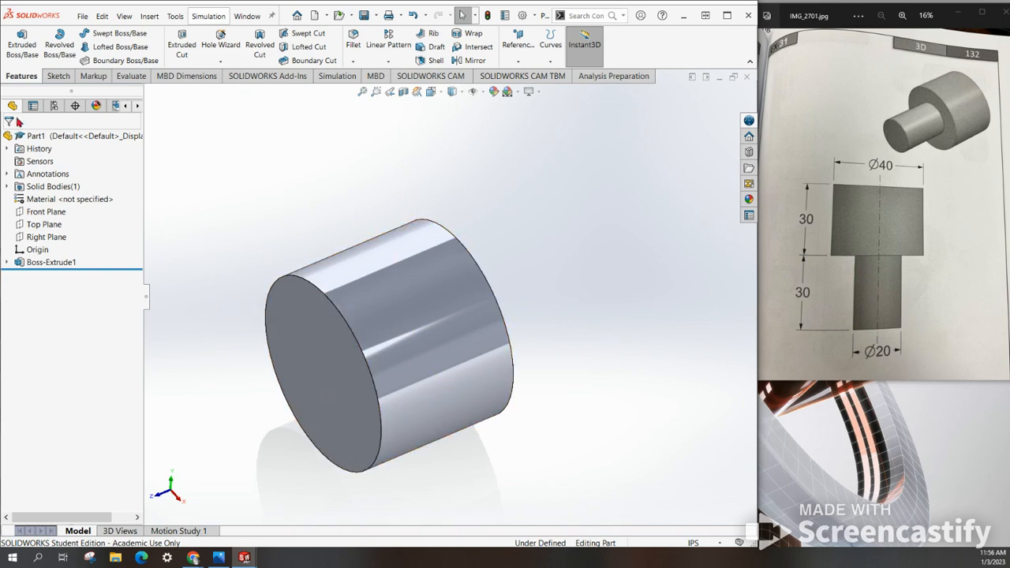
Step: Start a new sketch on the flat front face of the large cylinder
click(58, 76)
click(24, 43)
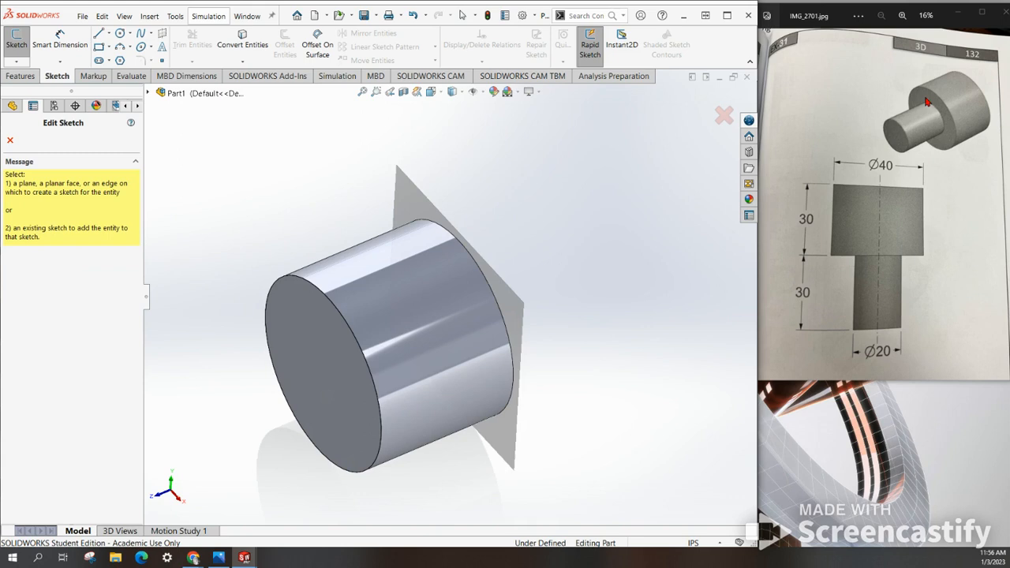
click(319, 374)
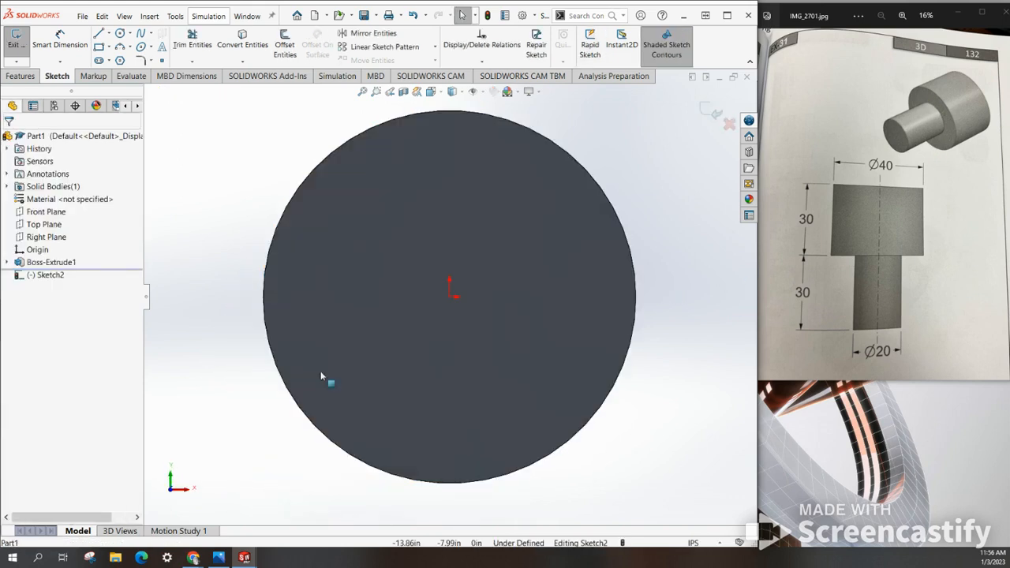
Step: Sketch a circle centred on the origin of the front face and set its radius to 10 in
click(120, 36)
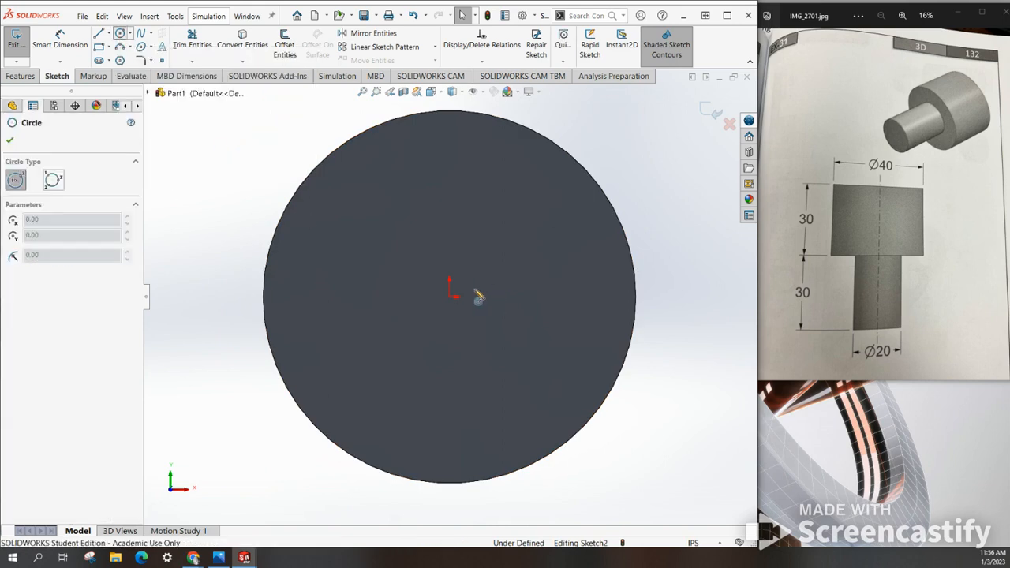
click(453, 298)
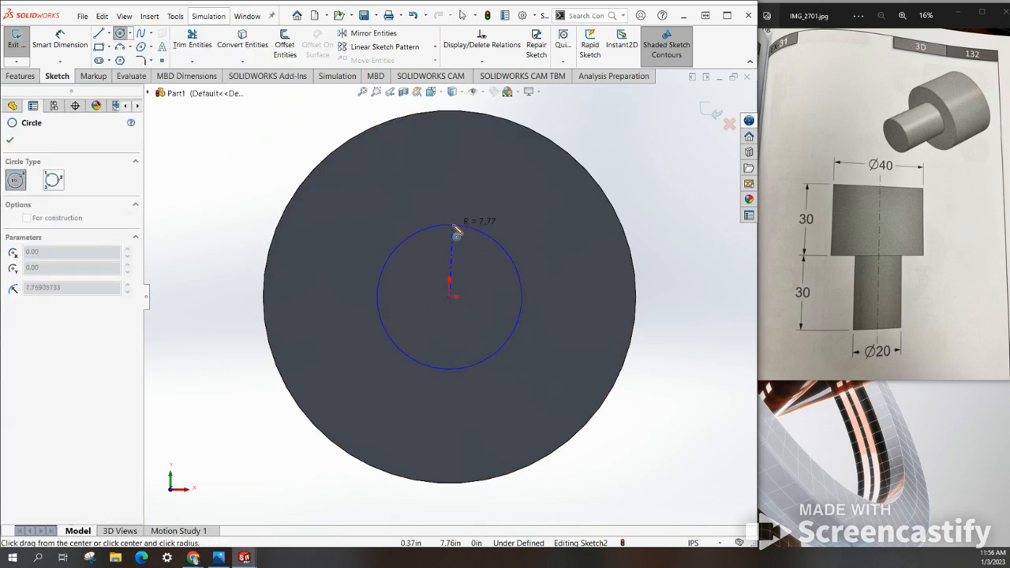
click(453, 228)
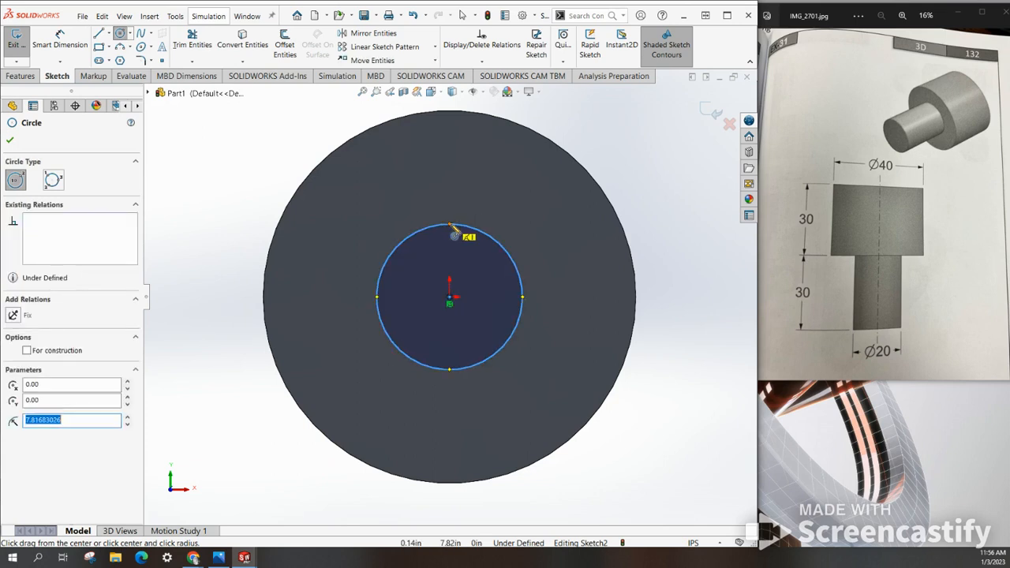
text(10)
key(Return)
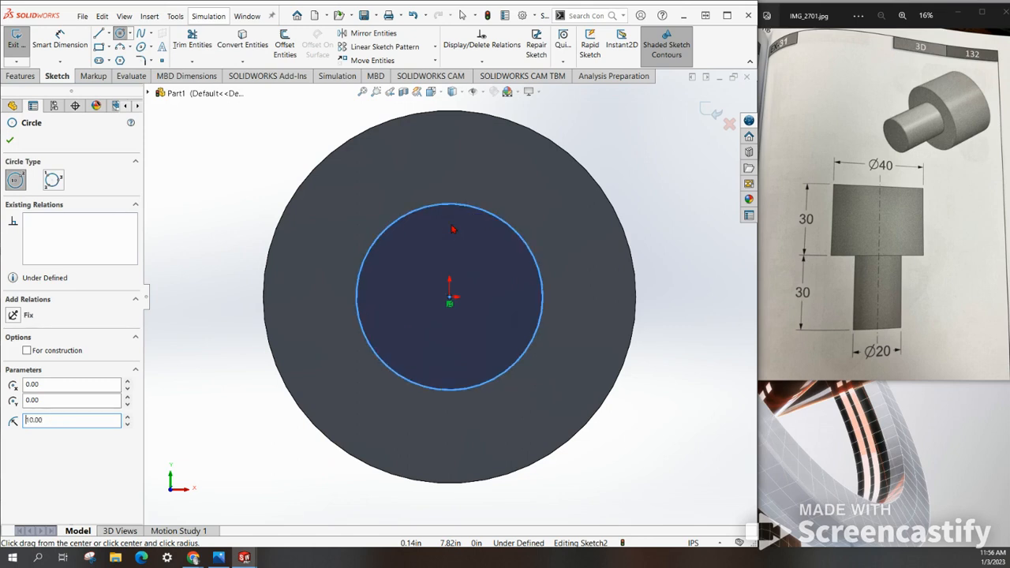
click(10, 140)
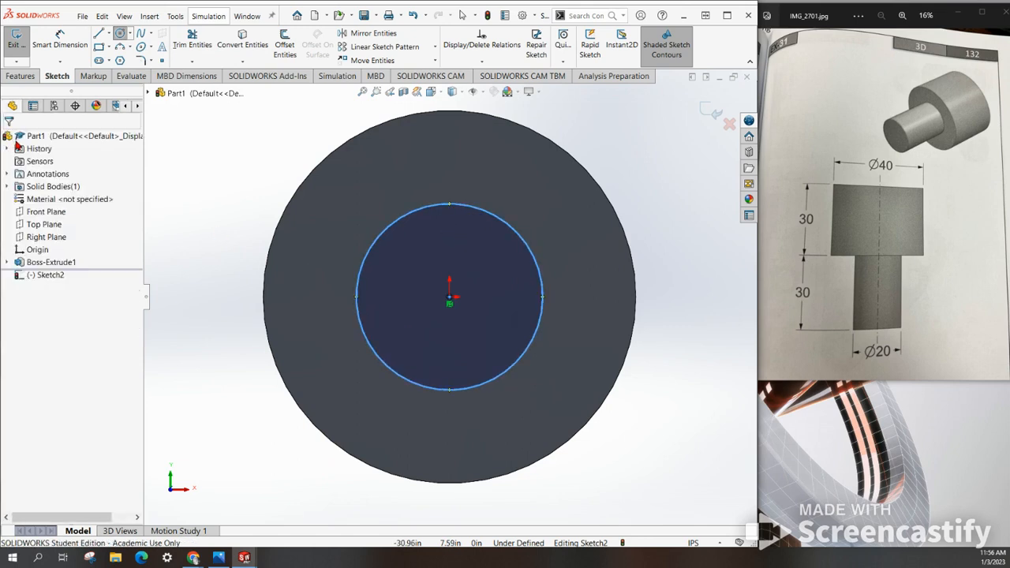
Step: Add a diameter dimension to the inner circle, try 30 in as its value, and undo that value change
middle_drag(706, 139, 684, 164)
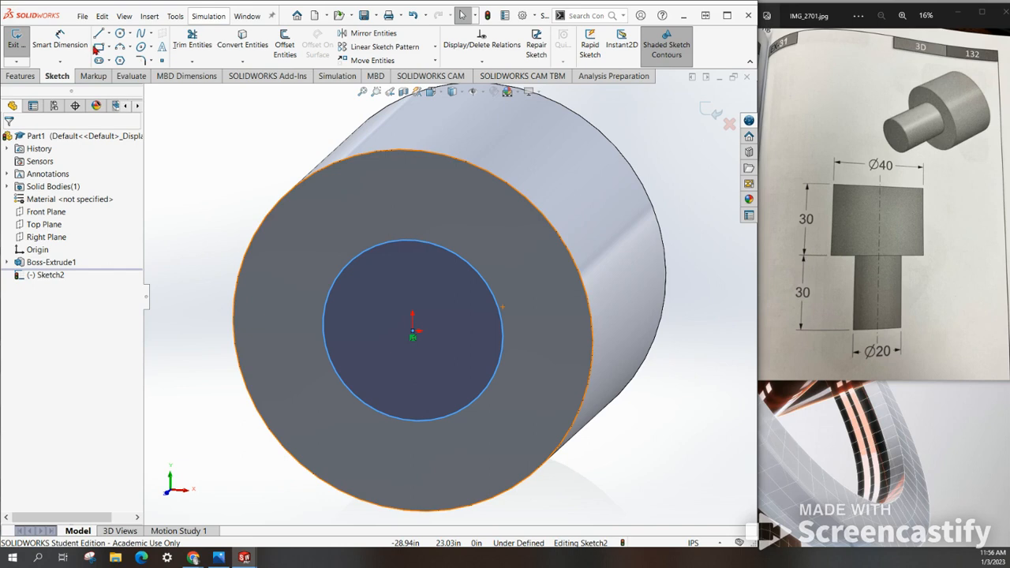
click(60, 44)
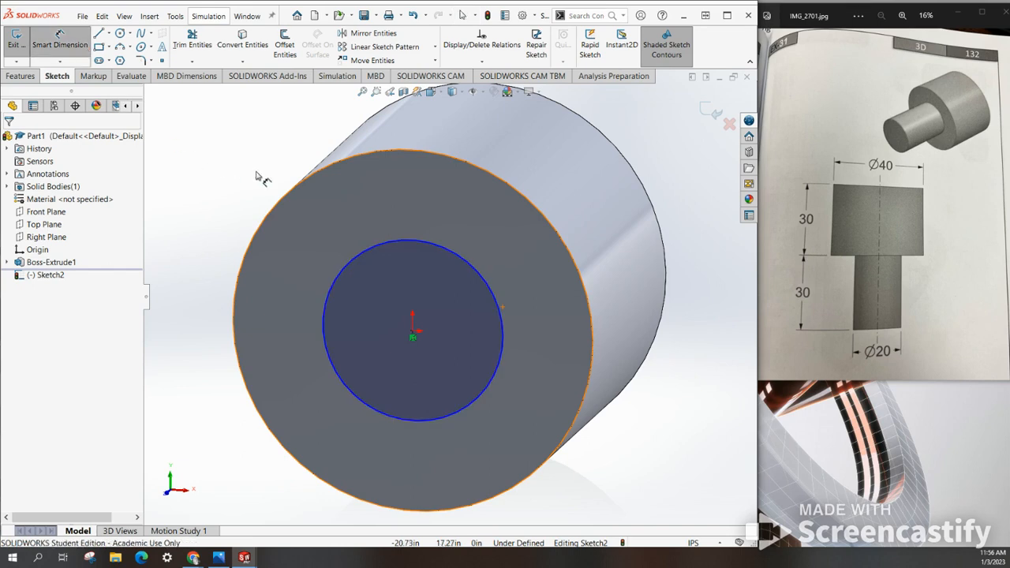
click(439, 244)
click(530, 259)
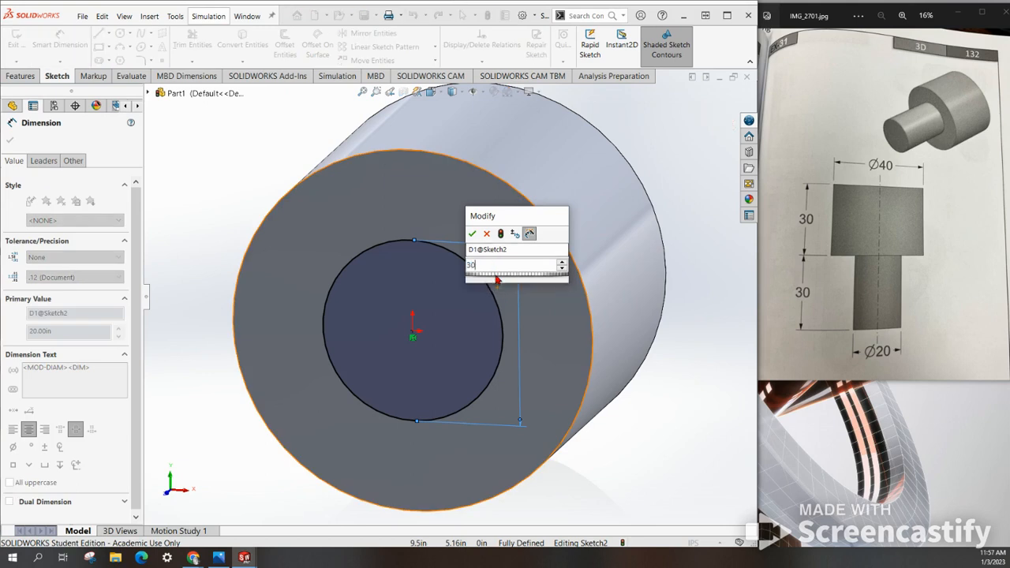
key(Return)
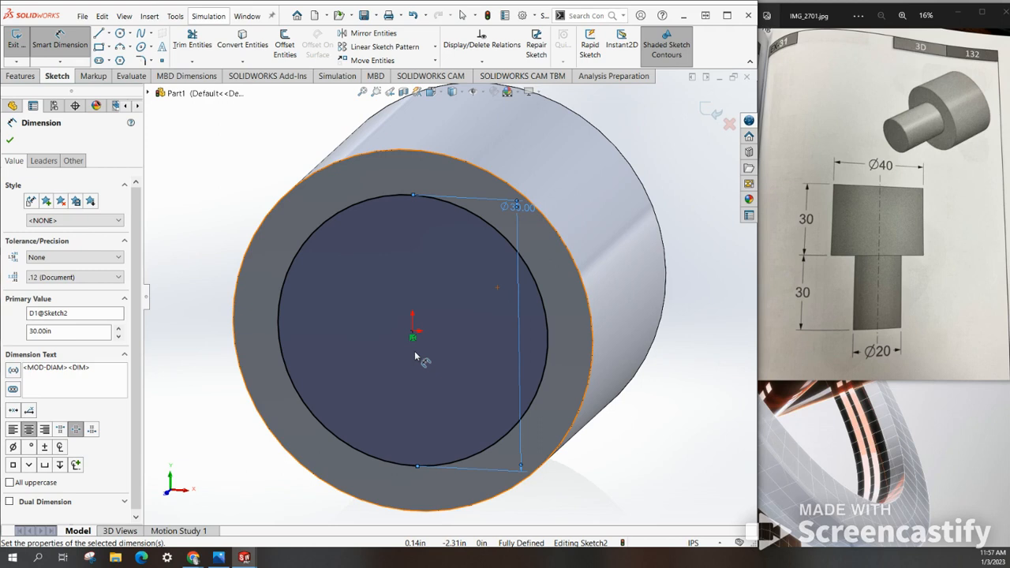
key(ctrl+z)
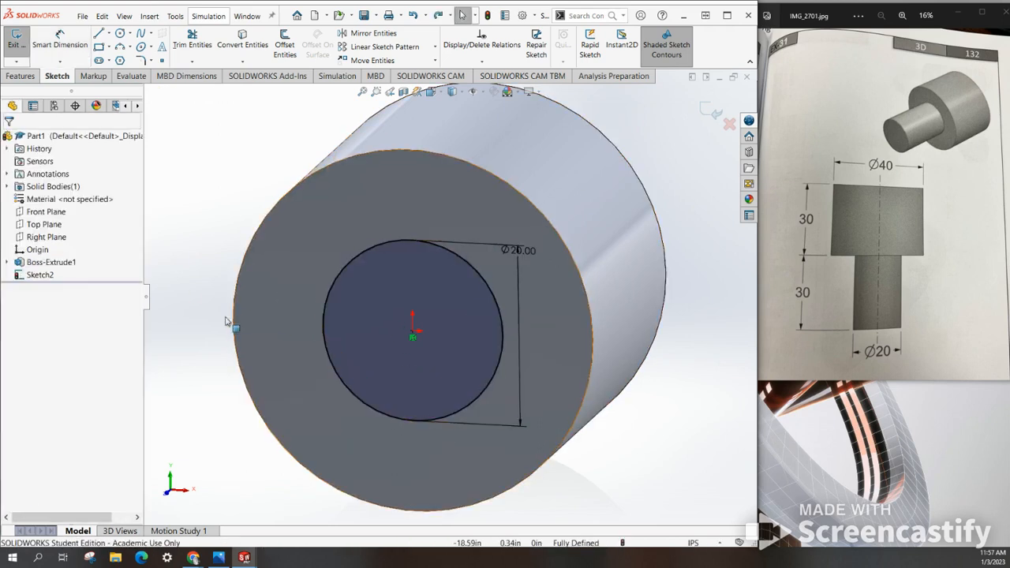
Step: Move the circle's diameter dimension farther out, placing its text near the circle's mid-height
drag(535, 255, 561, 353)
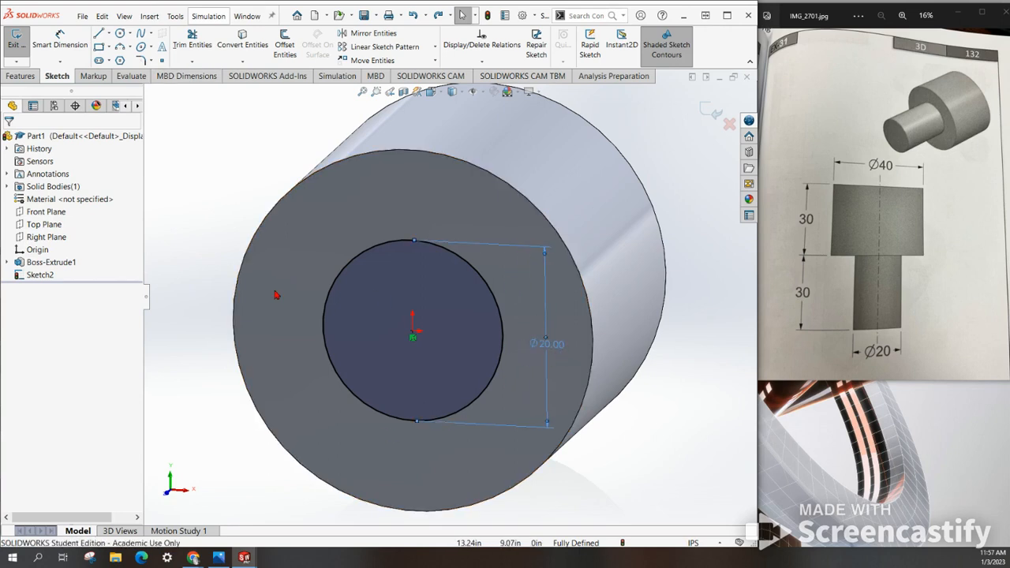
click(12, 142)
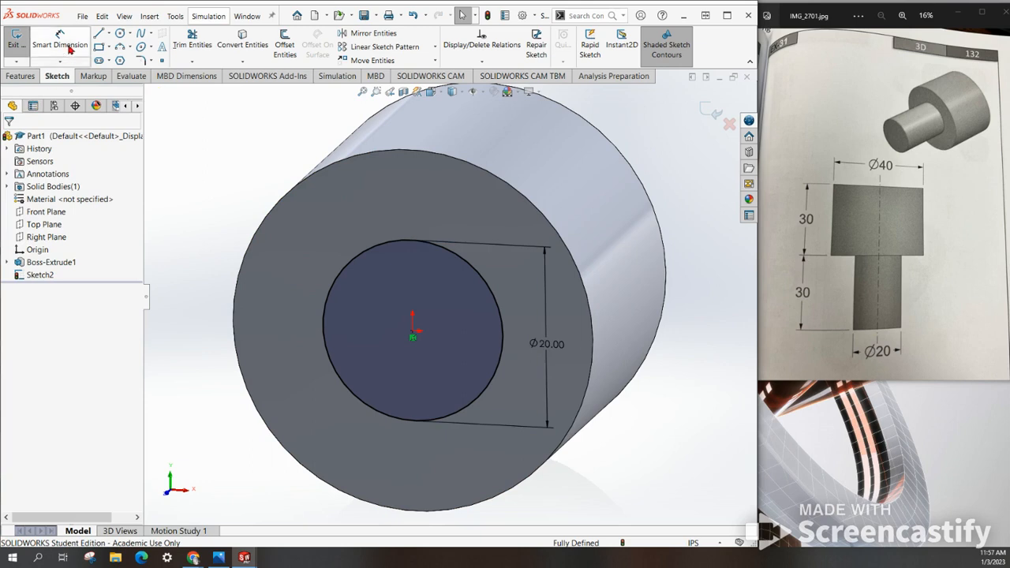
Step: Exit the sketch and extrude the inner circle as a blind boss 30 in deep, merged with the cylinder
click(16, 43)
click(22, 45)
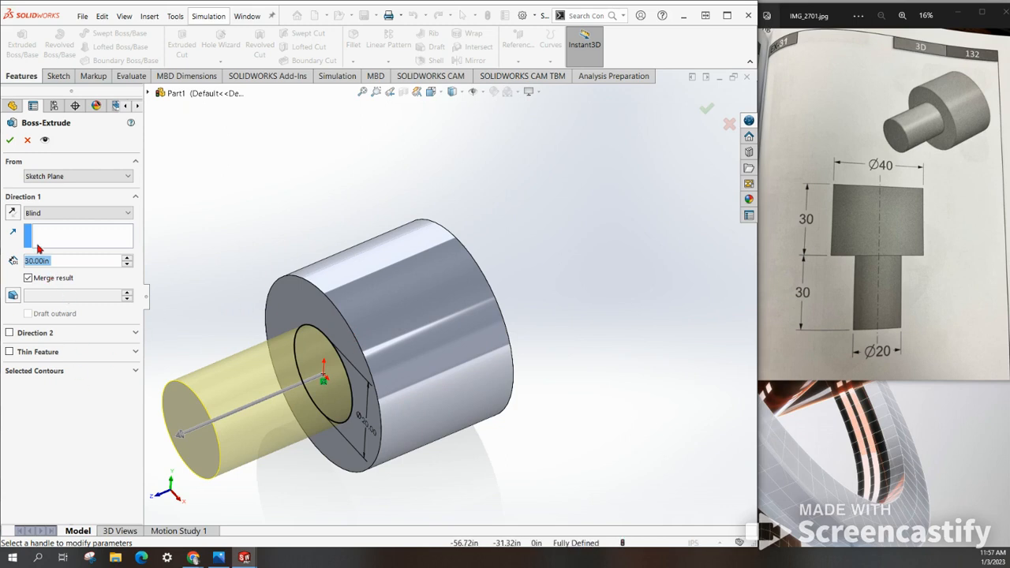
click(10, 139)
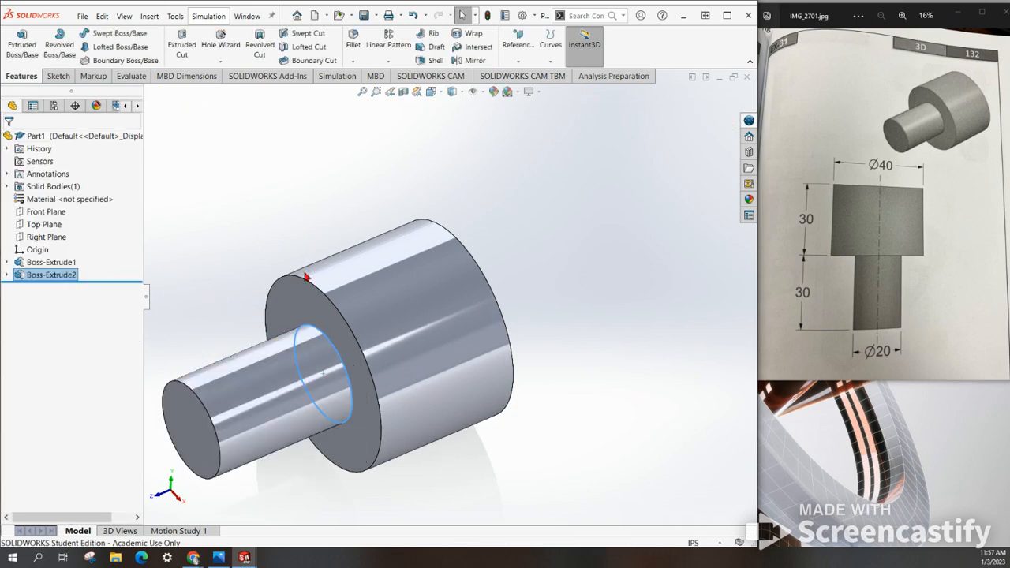
scroll(645, 182, up, 3)
scroll(604, 247, up, 1)
scroll(340, 378, down, 3)
middle_drag(494, 216, 504, 241)
key(Escape)
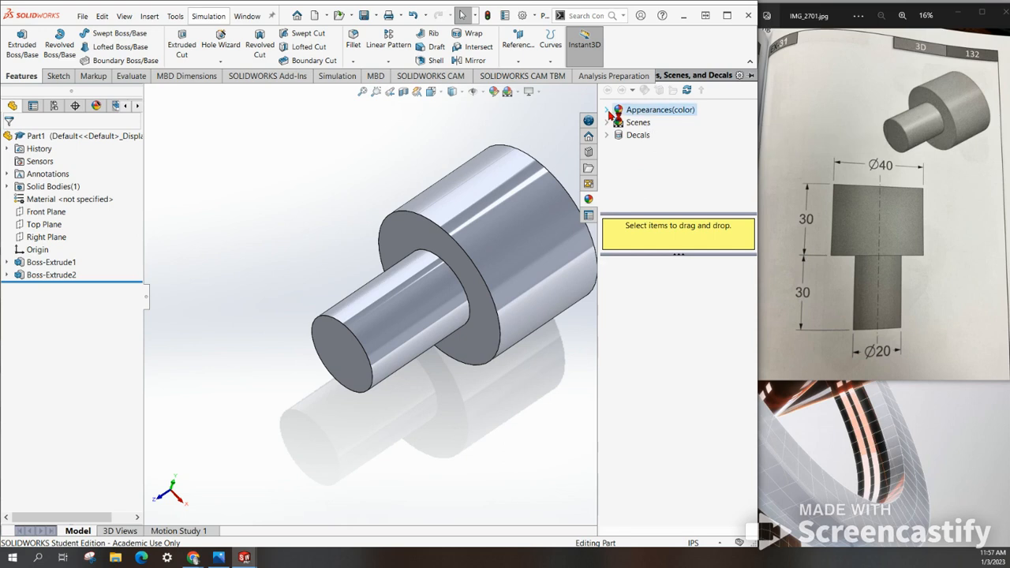
Step: Browse the Metal, Painted and Stone categories of the appearance library
click(640, 109)
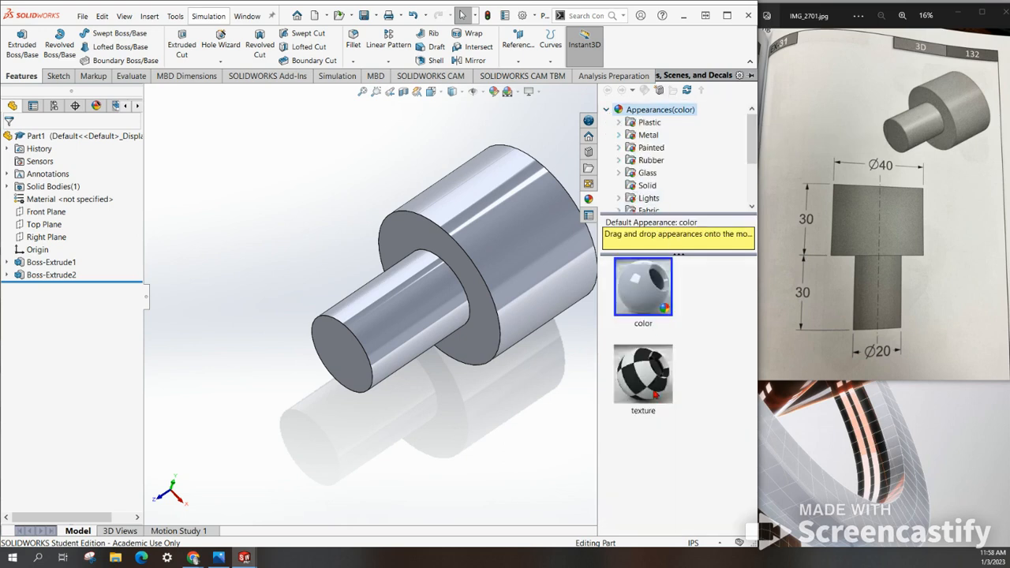
click(619, 136)
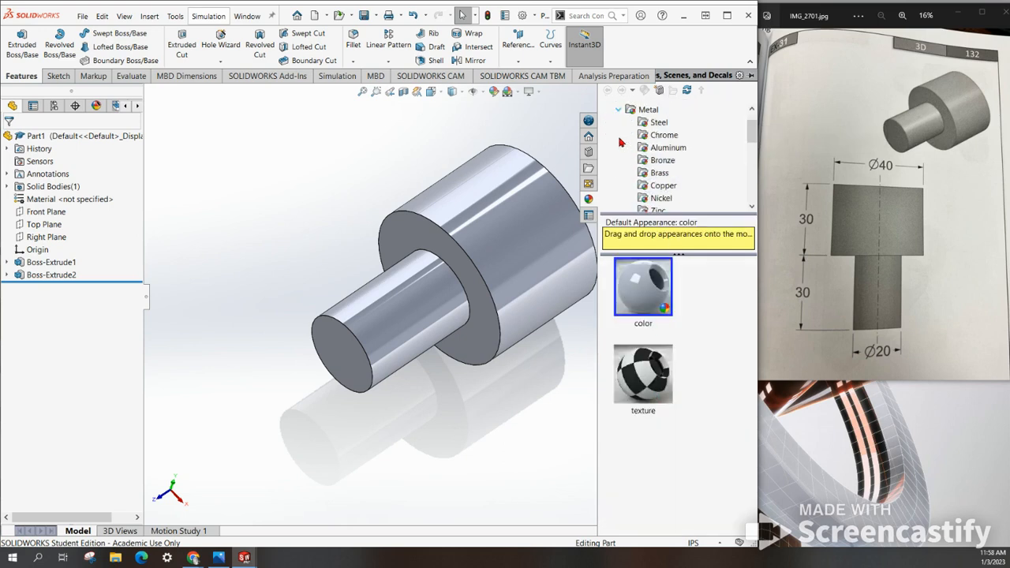
click(620, 111)
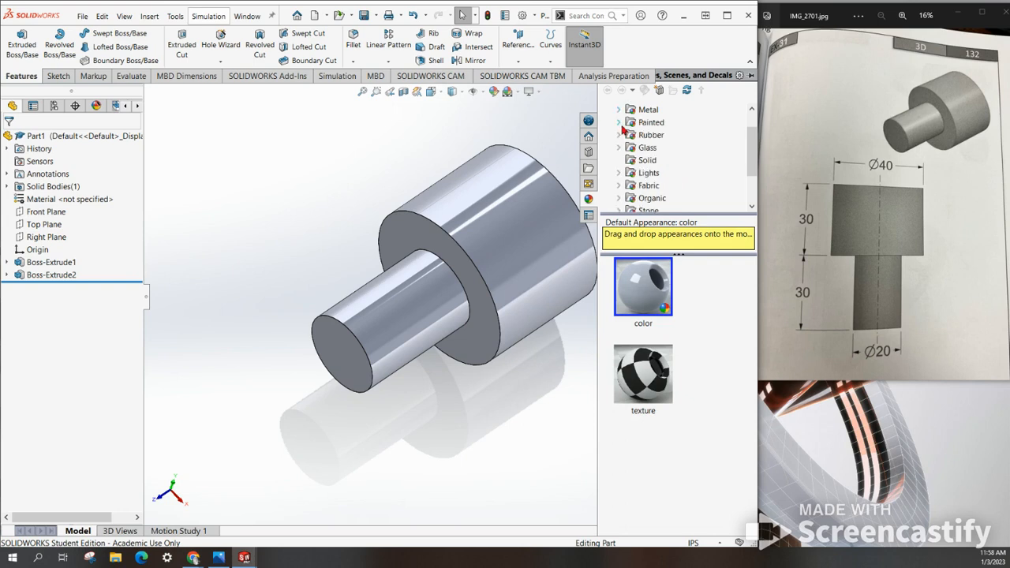
click(620, 123)
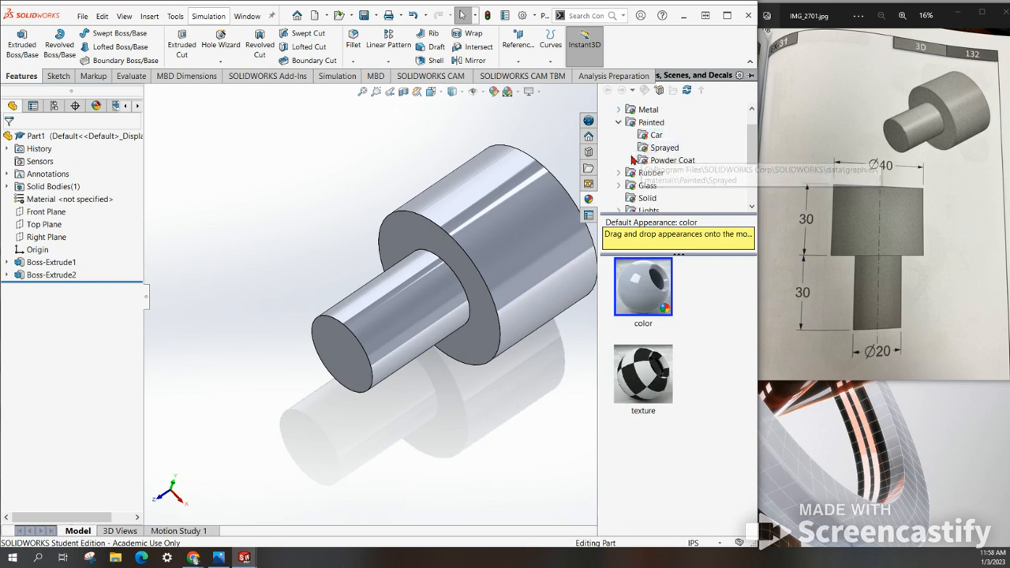
scroll(623, 185, down, 2)
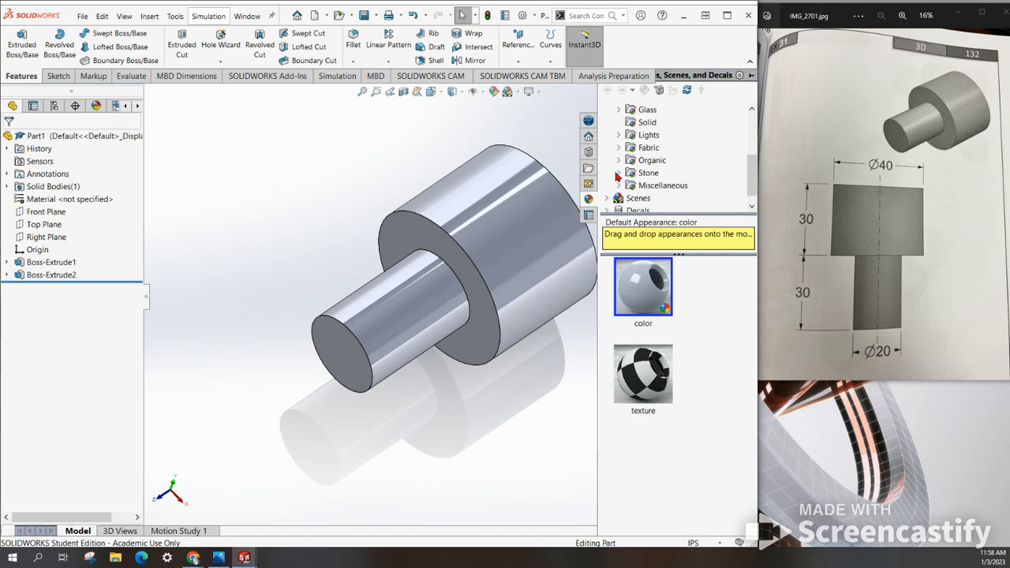
click(619, 173)
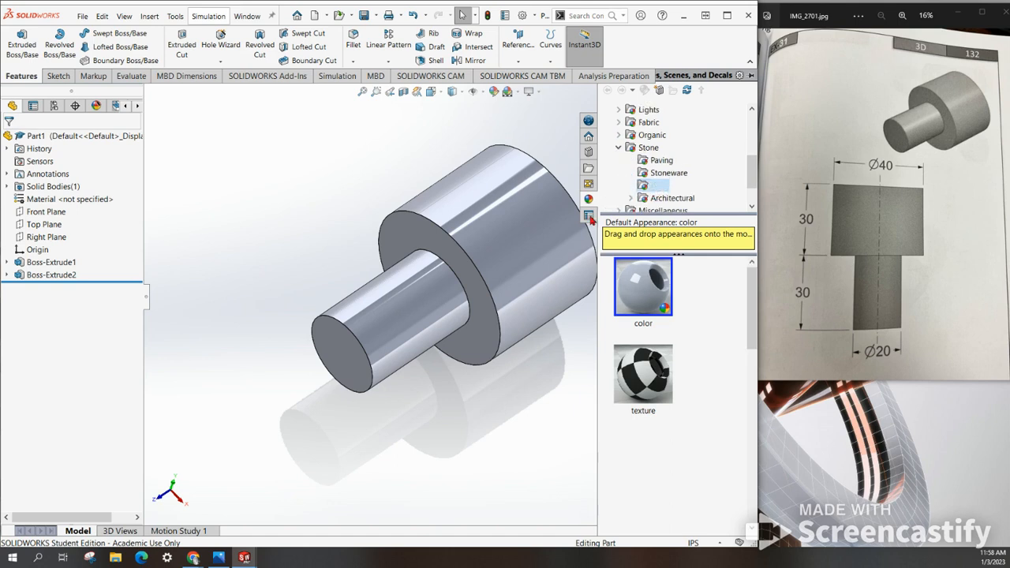
Step: Try to apply the default color appearance from the library to the large cylinder
drag(643, 289, 525, 290)
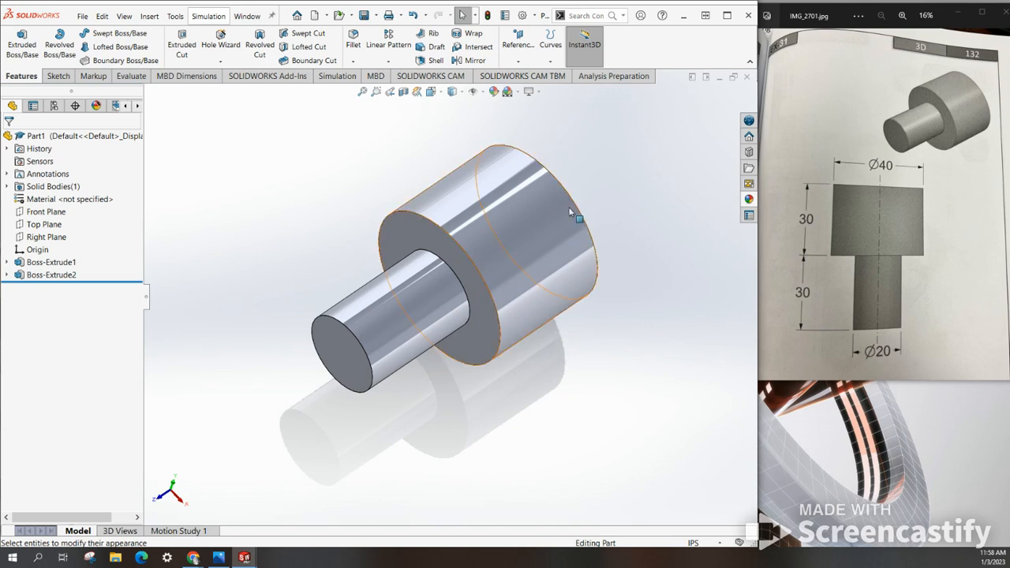
click(749, 200)
drag(649, 311, 517, 304)
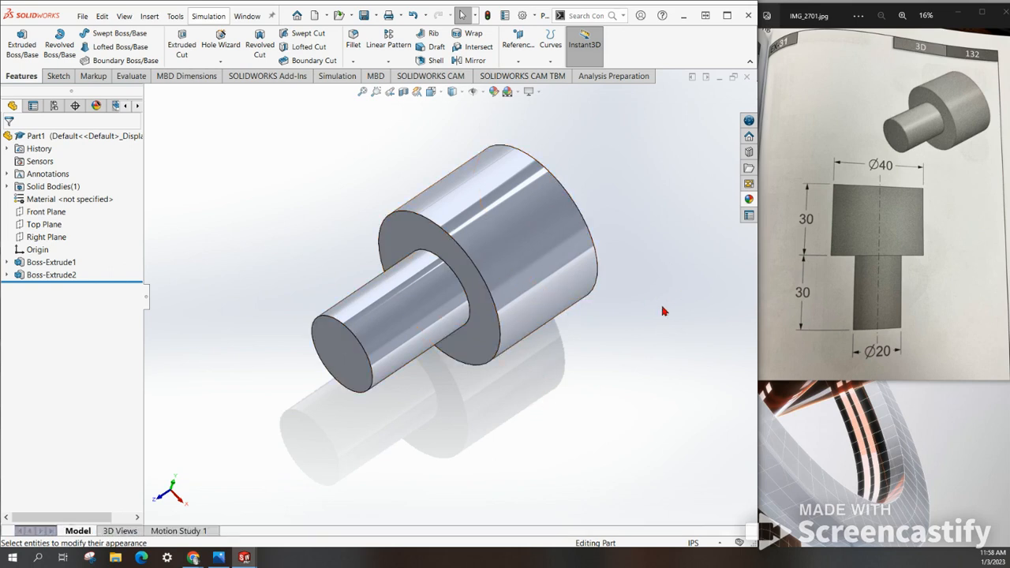
click(429, 341)
click(529, 413)
Step: Set up a symmetric fillet with a 0.25 in radius on the edge where the small boss meets the large body
click(354, 47)
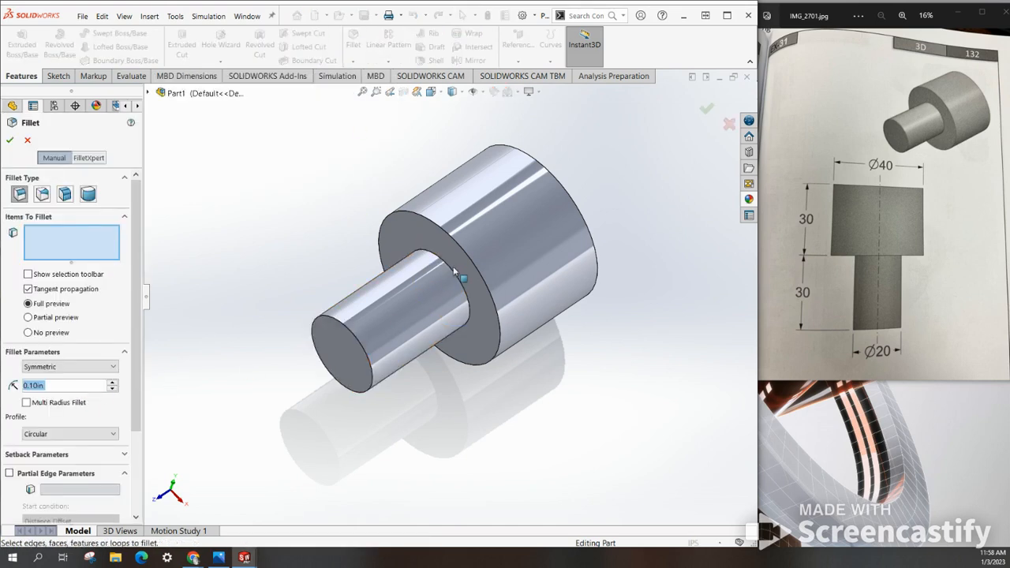
text(.25)
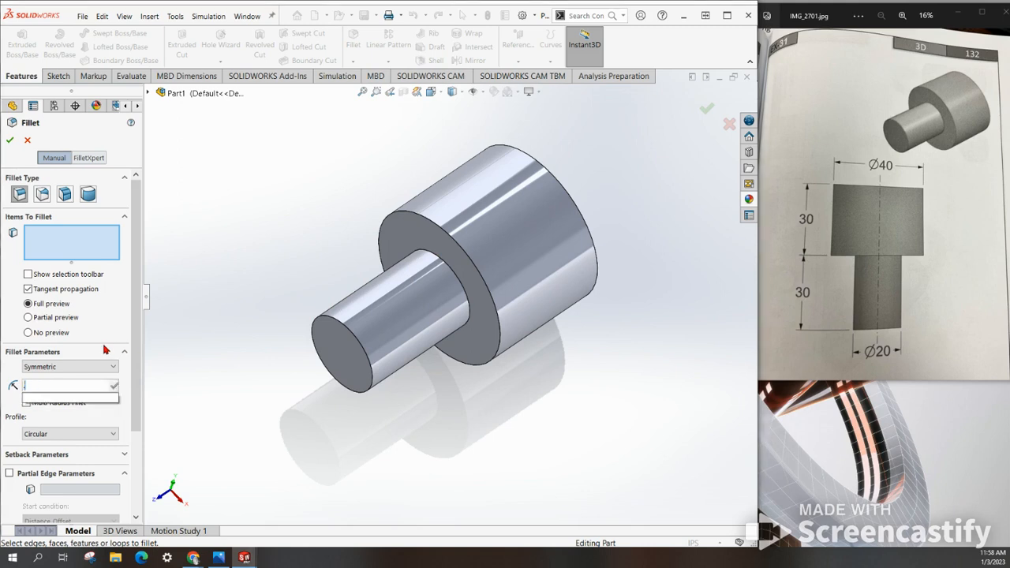
key(Return)
click(459, 280)
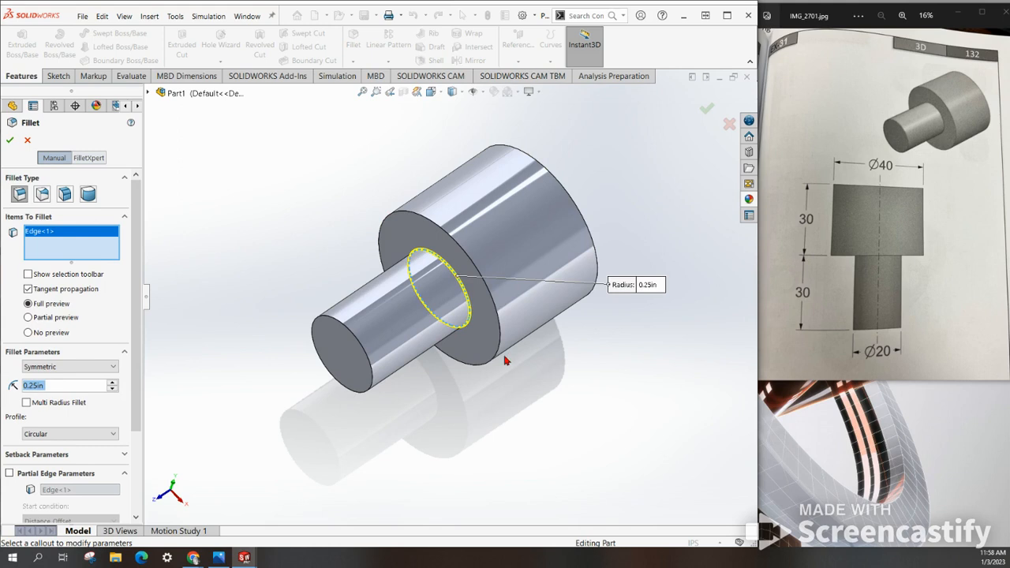
Step: Set the fillet radius at the base of the boss to 5 in and accept the fillet
scroll(450, 315, up, 1)
scroll(462, 310, down, 5)
scroll(465, 313, up, 3)
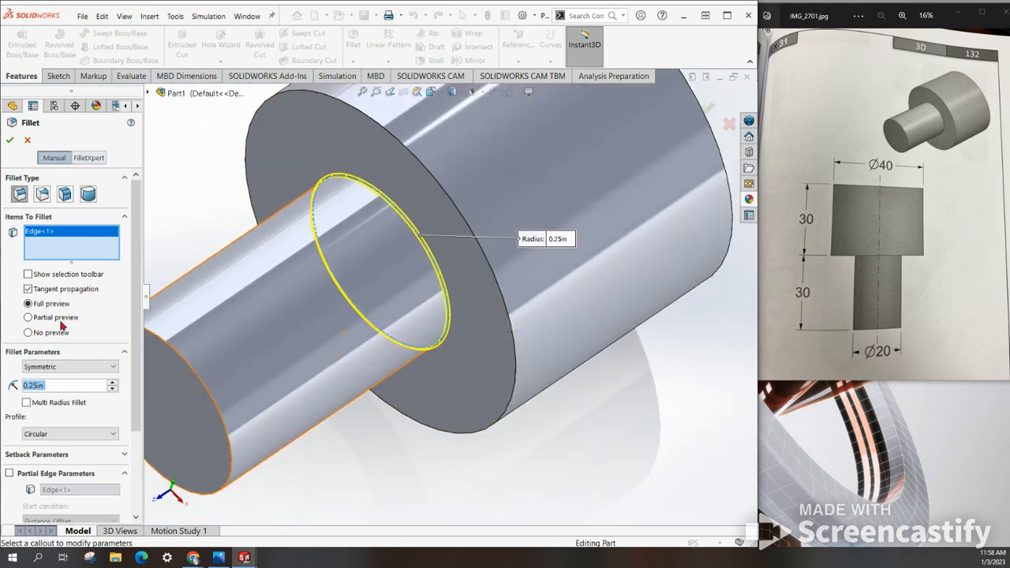
scroll(403, 328, down, 1)
scroll(399, 331, up, 2)
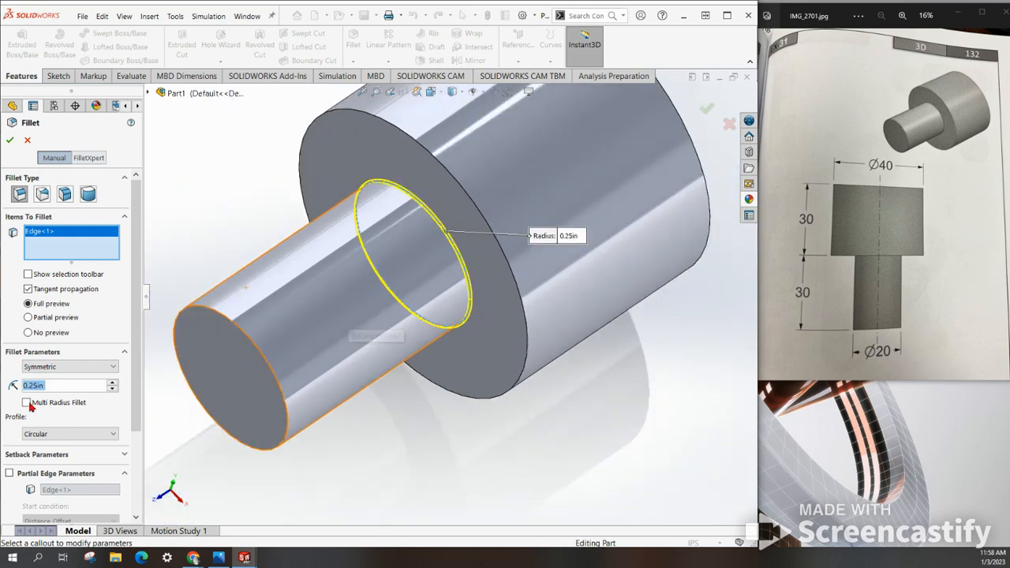
text(5)
key(Return)
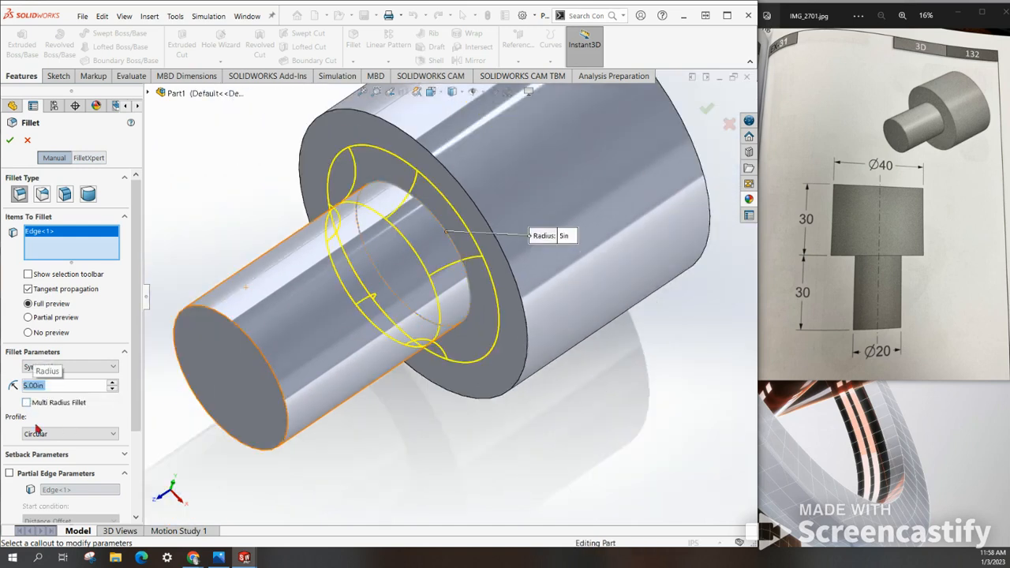
click(11, 141)
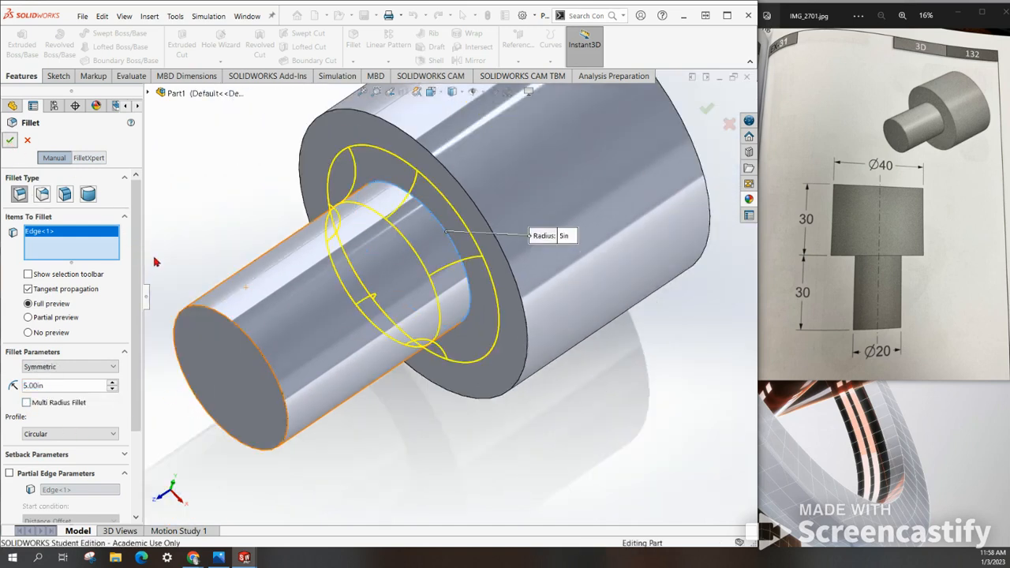
Step: Examine the rounded transition at the base of the boss and undo the fillet
middle_drag(629, 274, 575, 243)
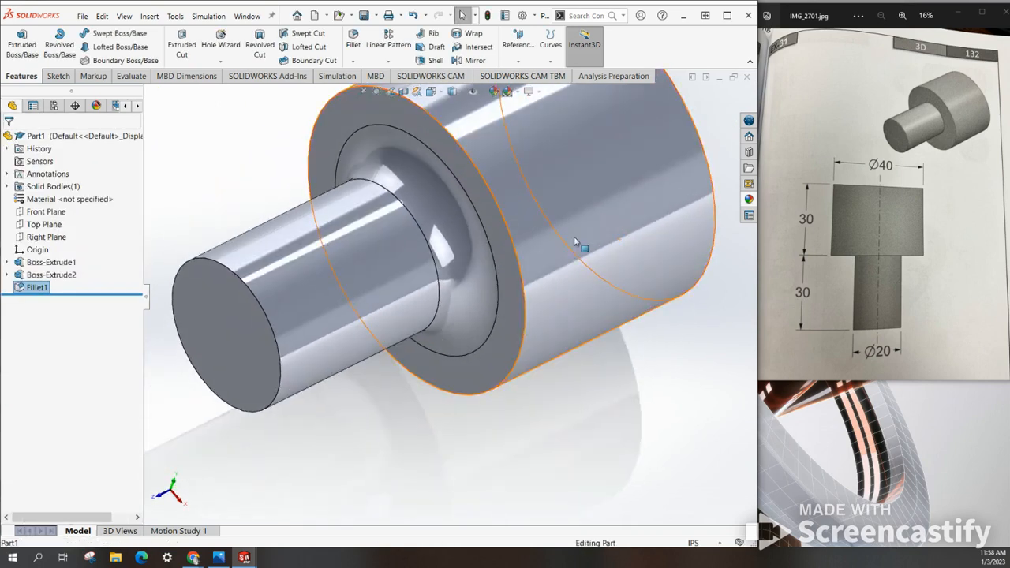
click(411, 14)
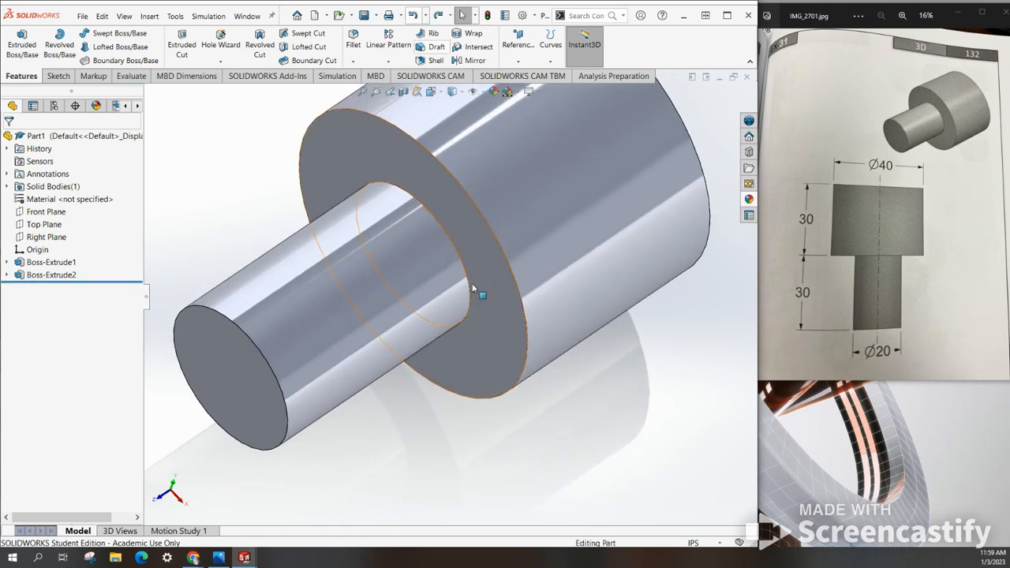
scroll(473, 278, up, 3)
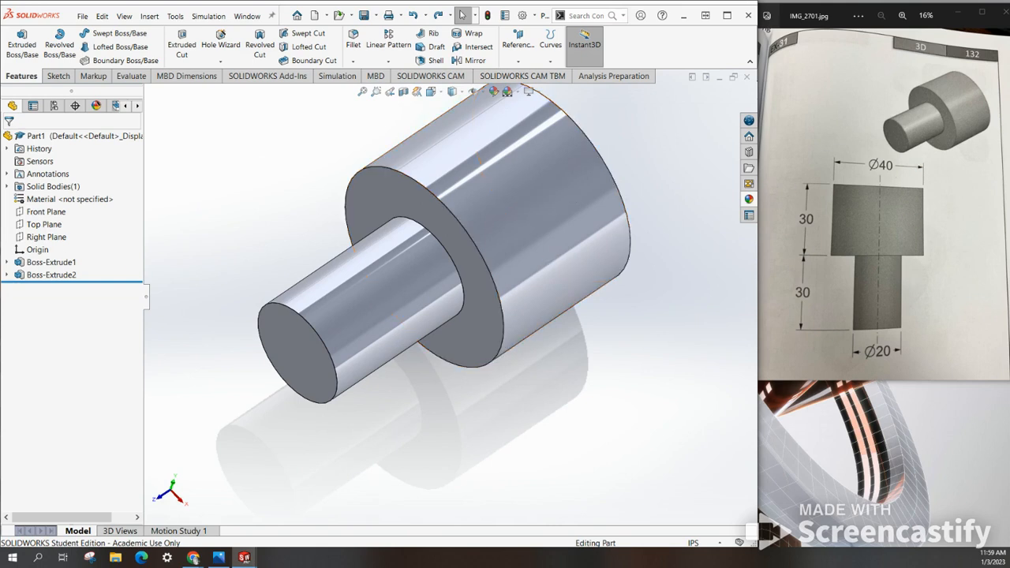
Step: Open the sketch under the large cylinder's extrusion feature for editing
click(6, 263)
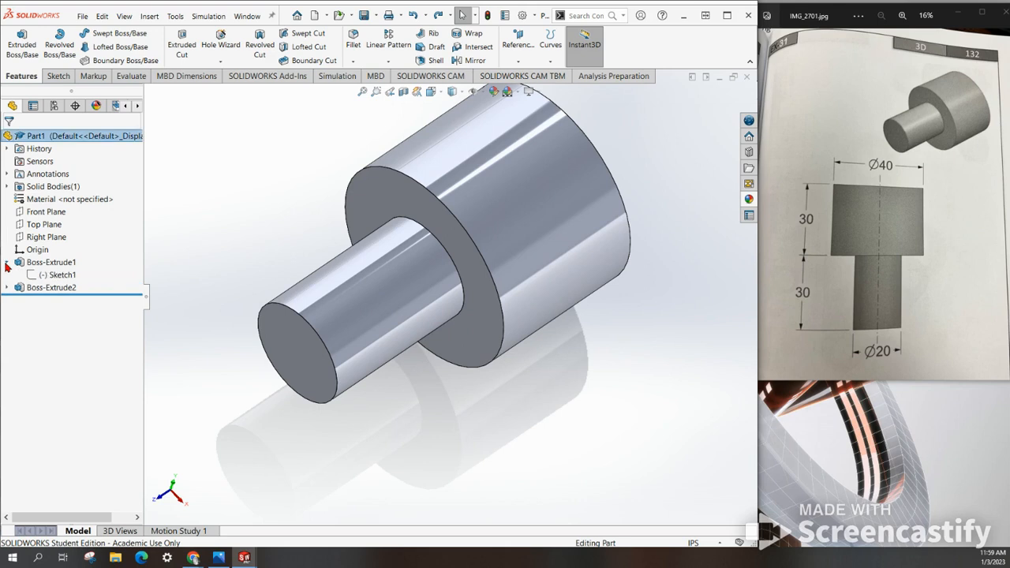
click(55, 275)
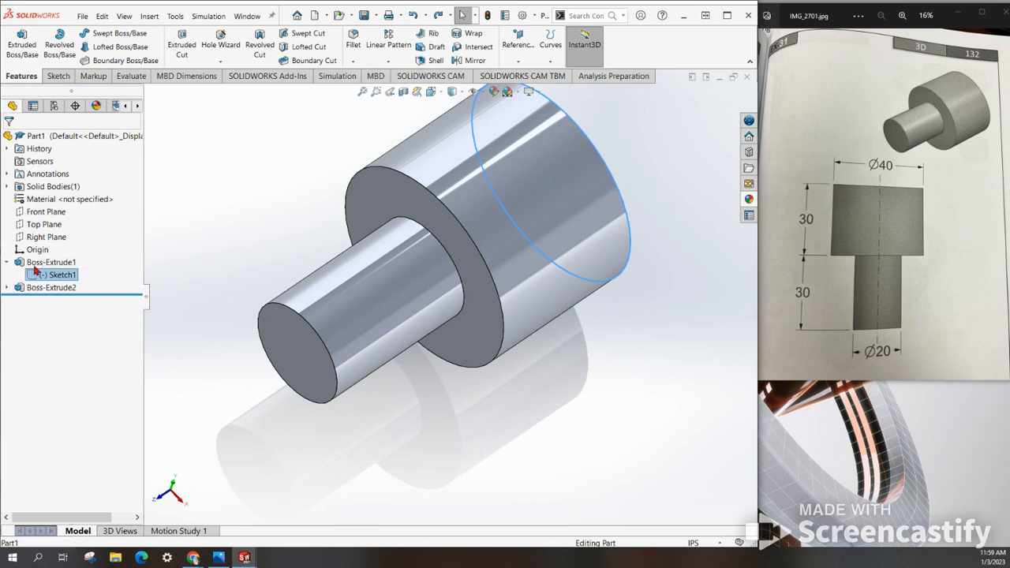
click(34, 267)
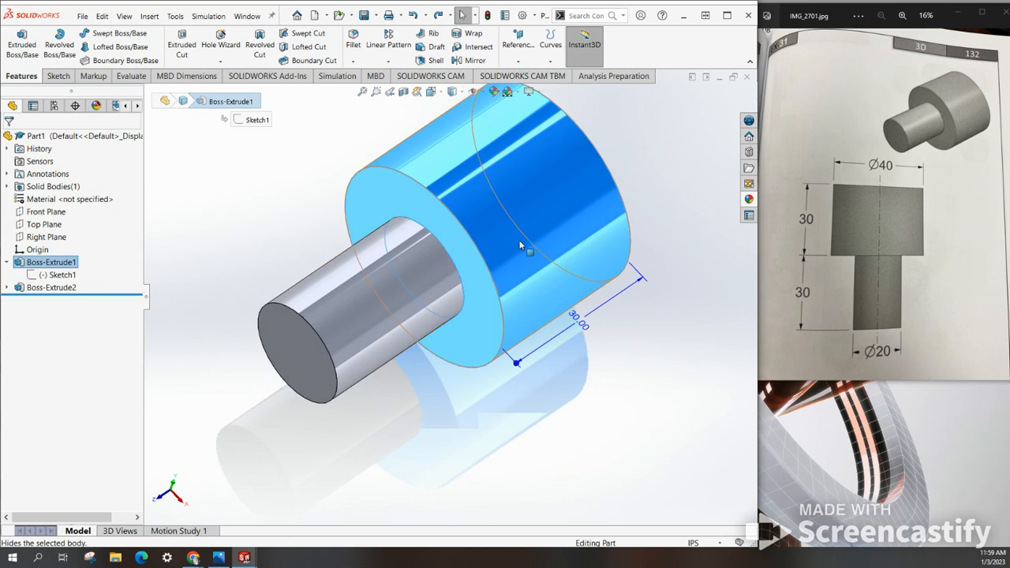
click(38, 262)
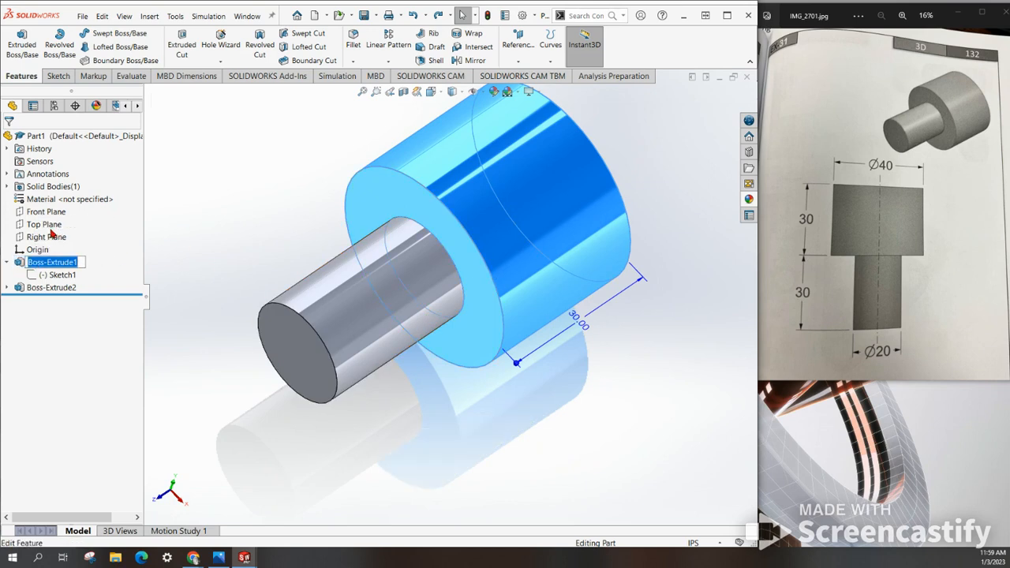
click(23, 270)
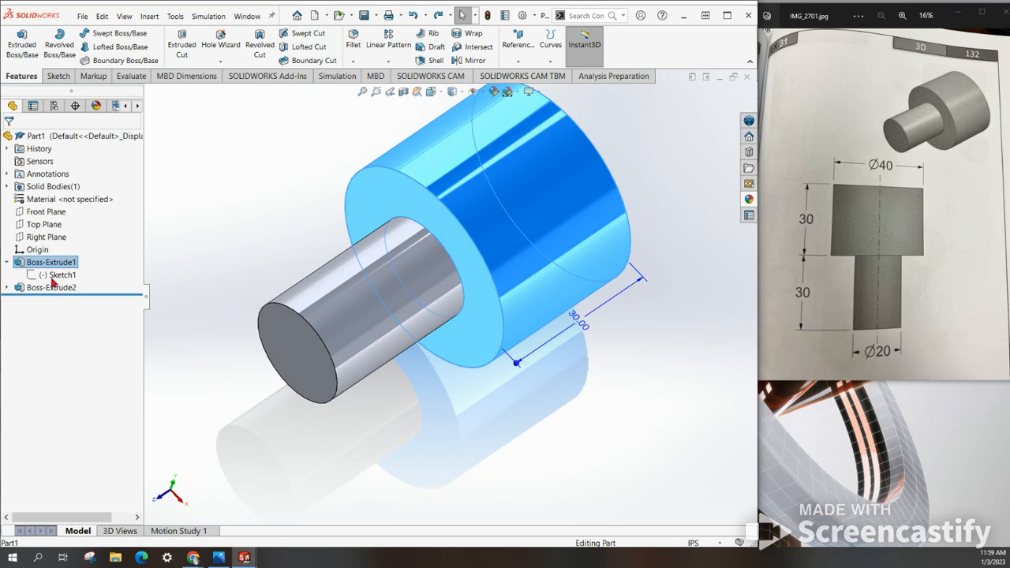
click(56, 275)
click(89, 251)
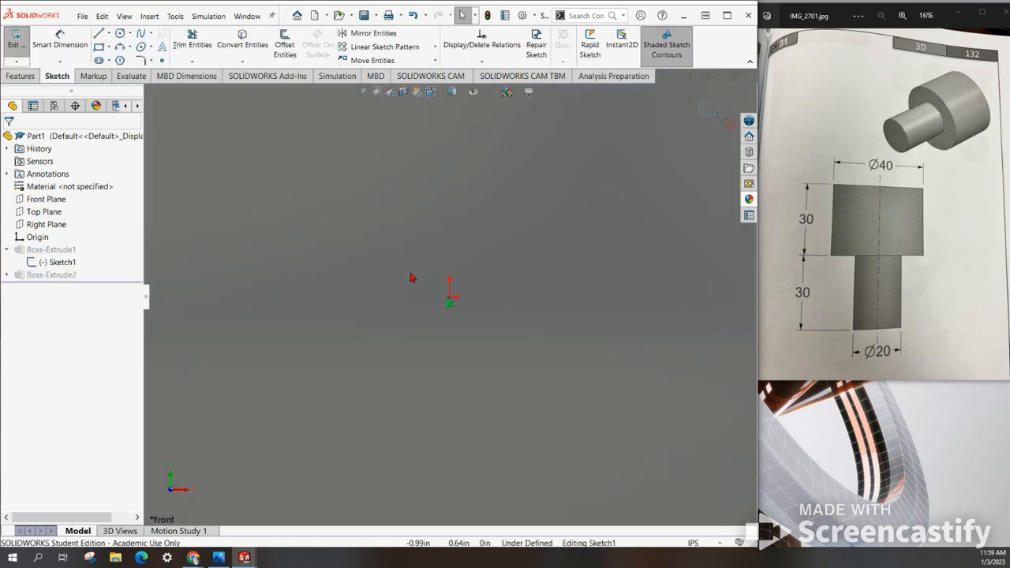
mouse_move(552, 265)
middle_down()
mouse_move(517, 296)
mouse_move(518, 311)
mouse_move(528, 303)
middle_up()
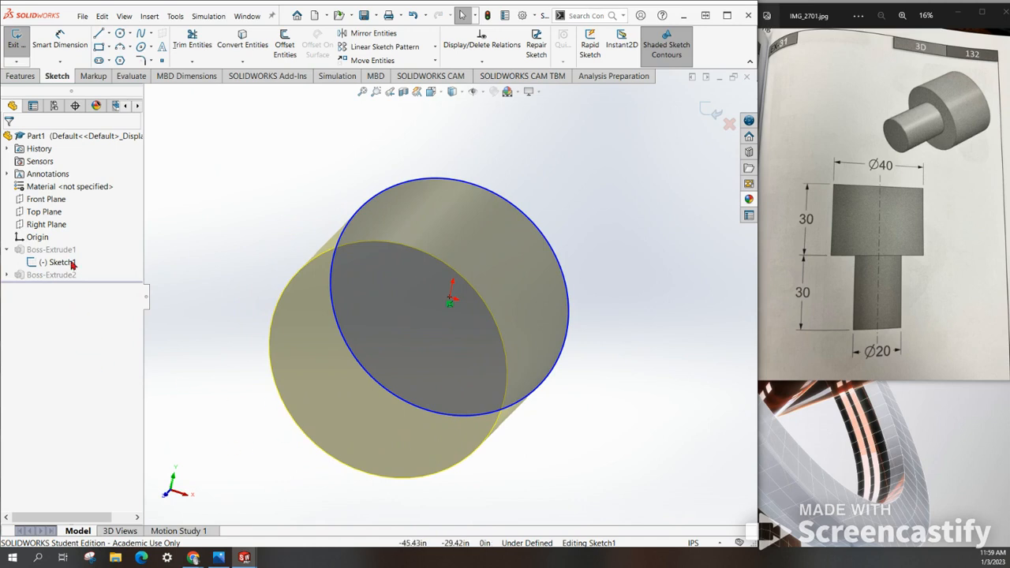
Step: Dimension the diameter of the large cylinder's sketch circle as 50 in
click(69, 46)
click(429, 184)
click(474, 152)
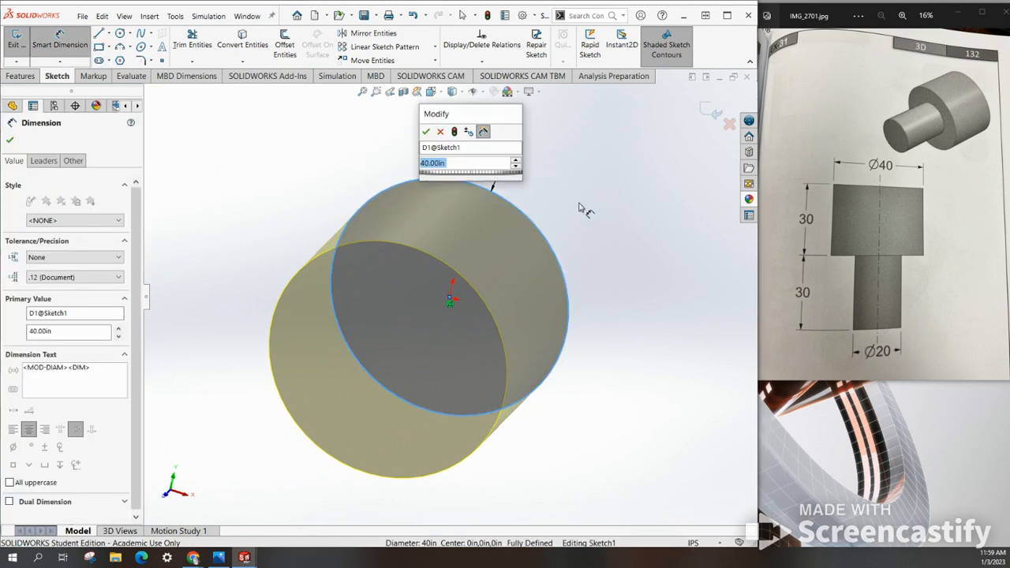
text(50)
key(Return)
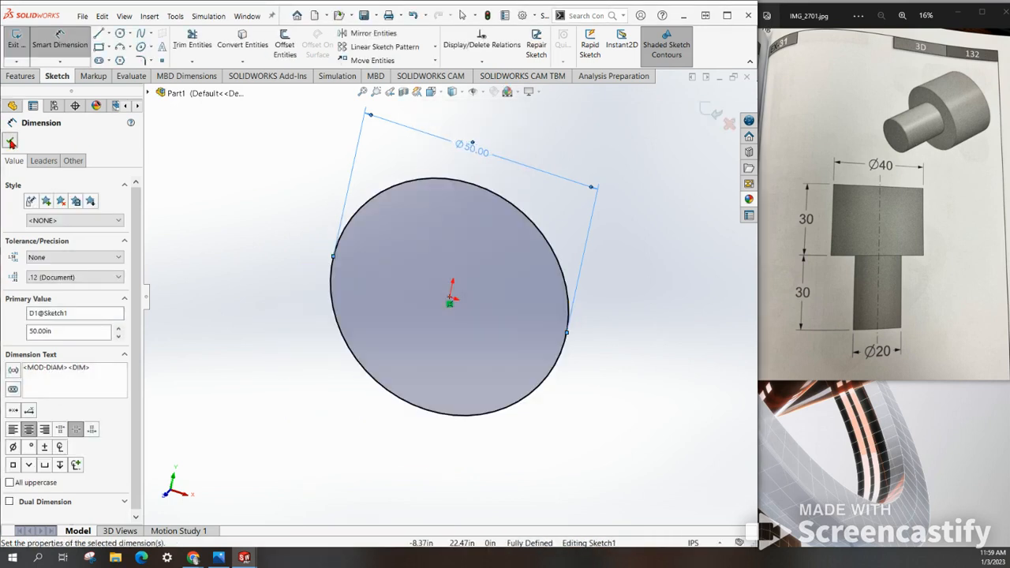
click(11, 141)
key(Escape)
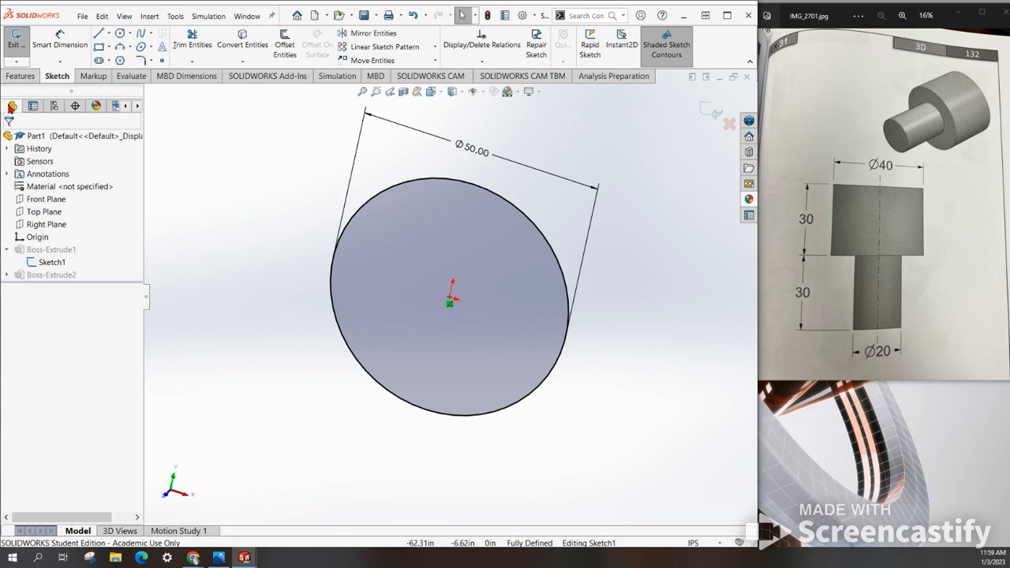
Step: Undo the diameter change and the added dimension, and return to the finished part
key(ctrl+z)
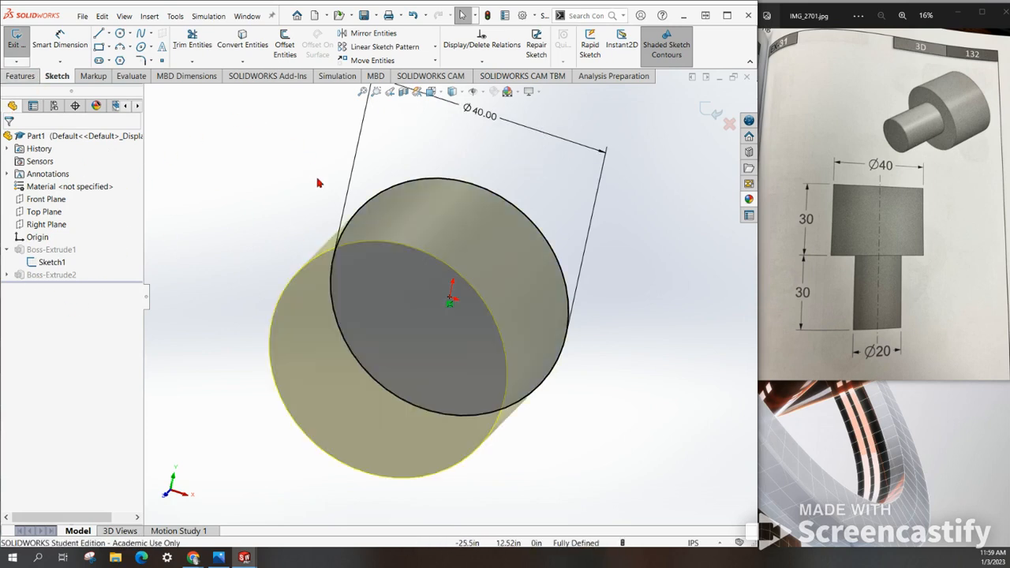
key(ctrl+z)
key(ctrl+z)
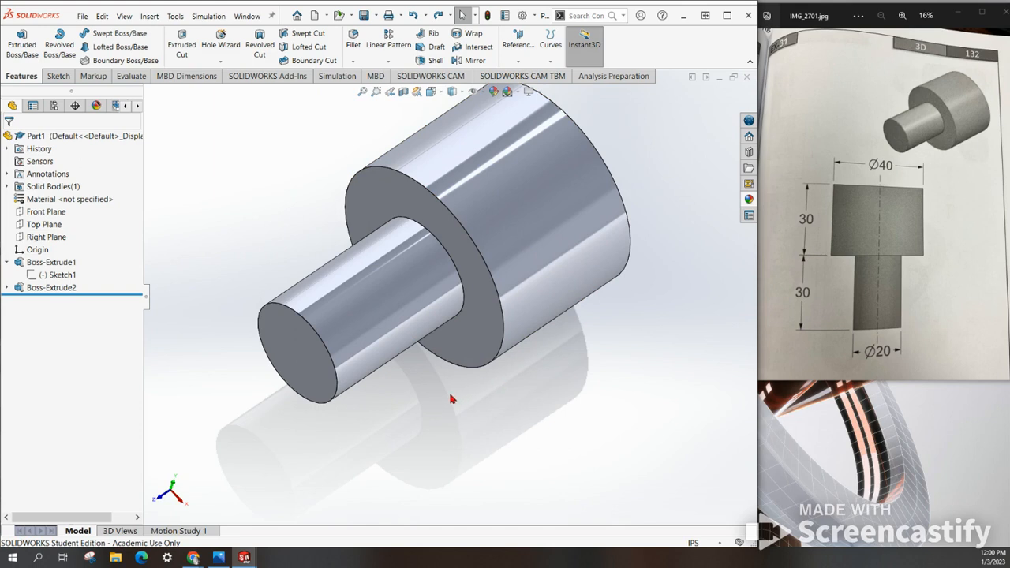
middle_drag(508, 410, 304, 382)
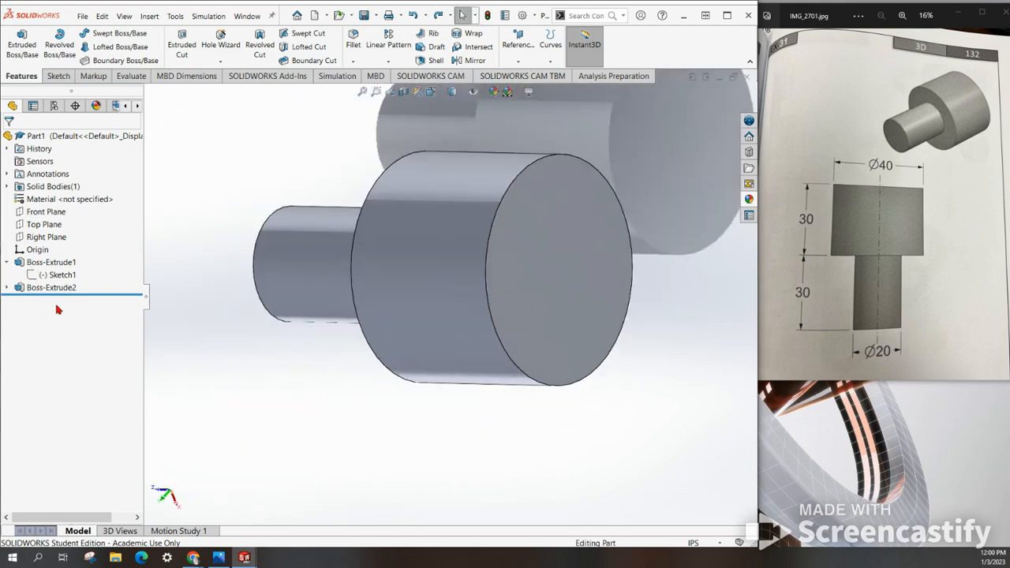
middle_drag(343, 504, 469, 359)
scroll(470, 364, down, 1)
scroll(469, 364, up, 3)
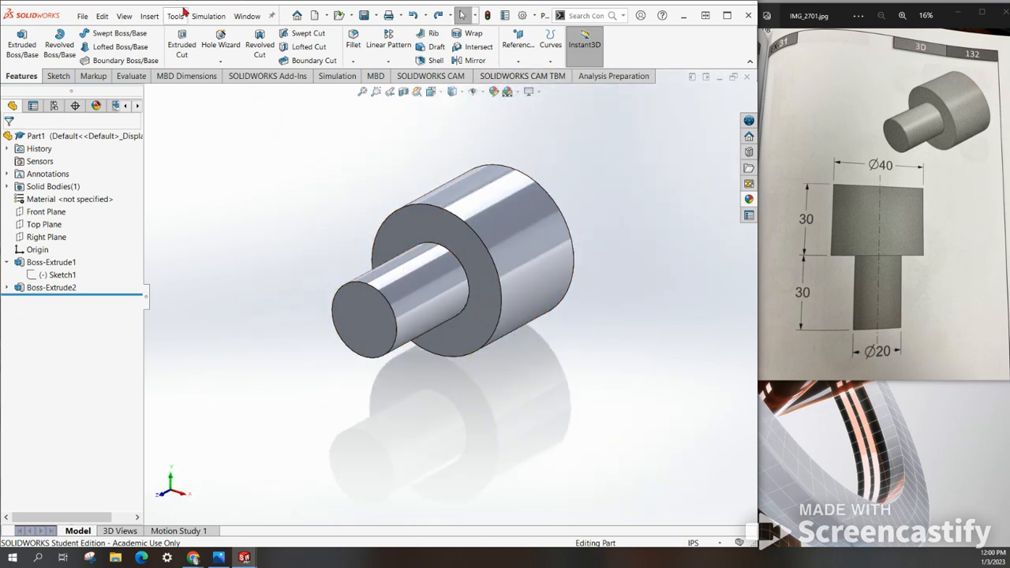
Step: Start a drawing from the part, saving the part file as 2.31 so it can be inserted
click(80, 18)
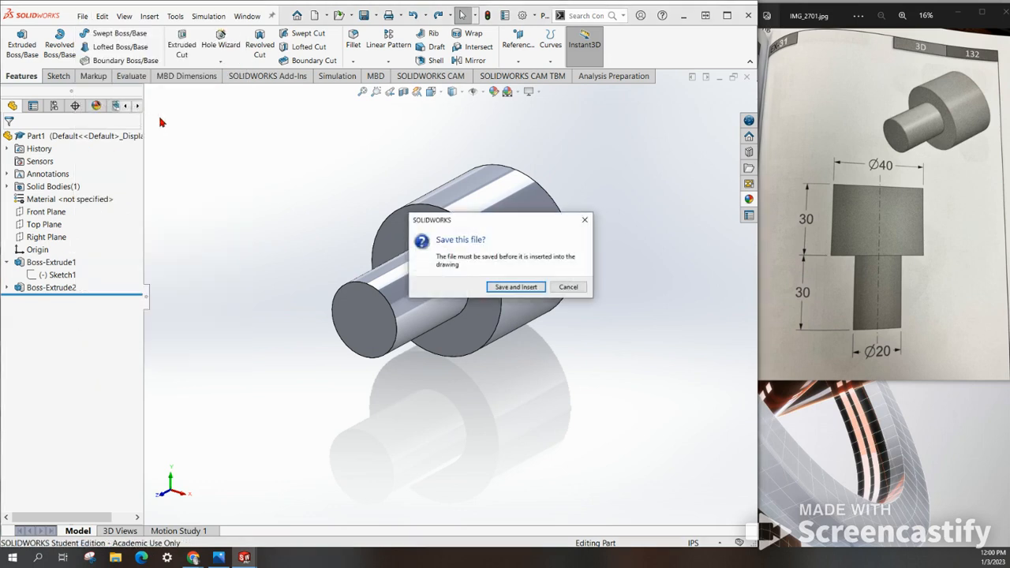
click(515, 286)
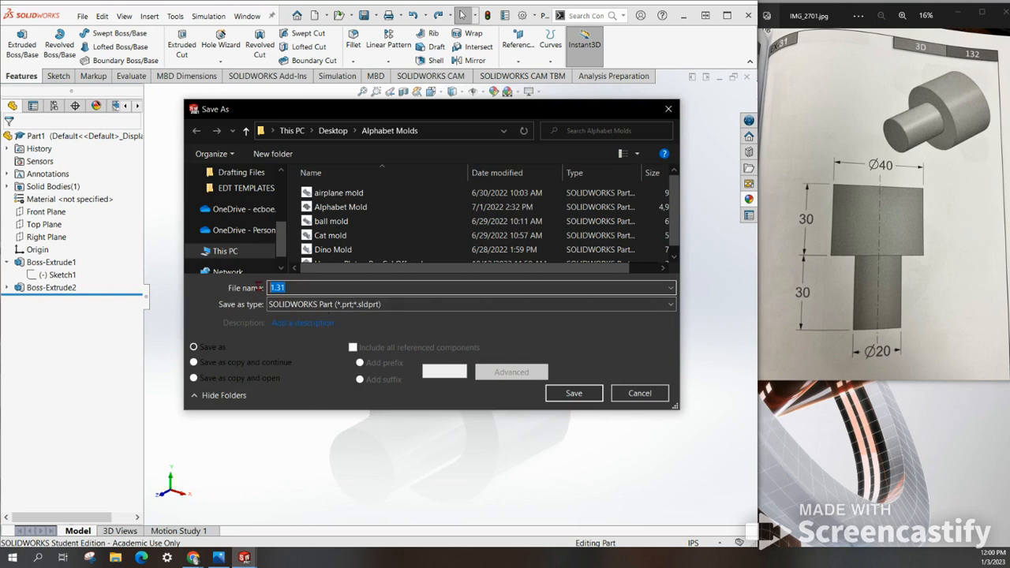
click(589, 397)
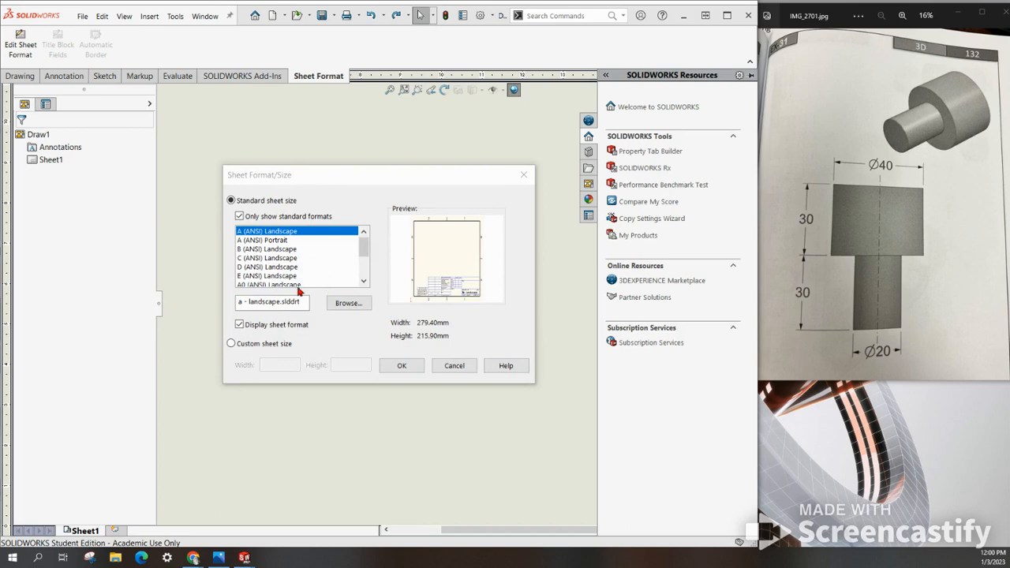
Step: Compare the standard sheet sizes and create the drawing sheet with the A (ANSI) Landscape format
click(282, 250)
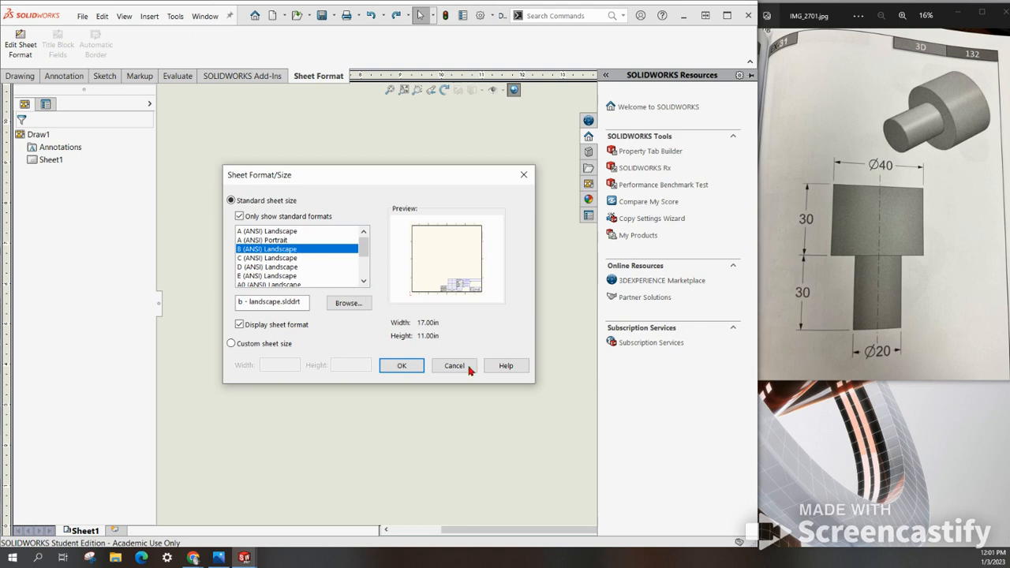
click(279, 240)
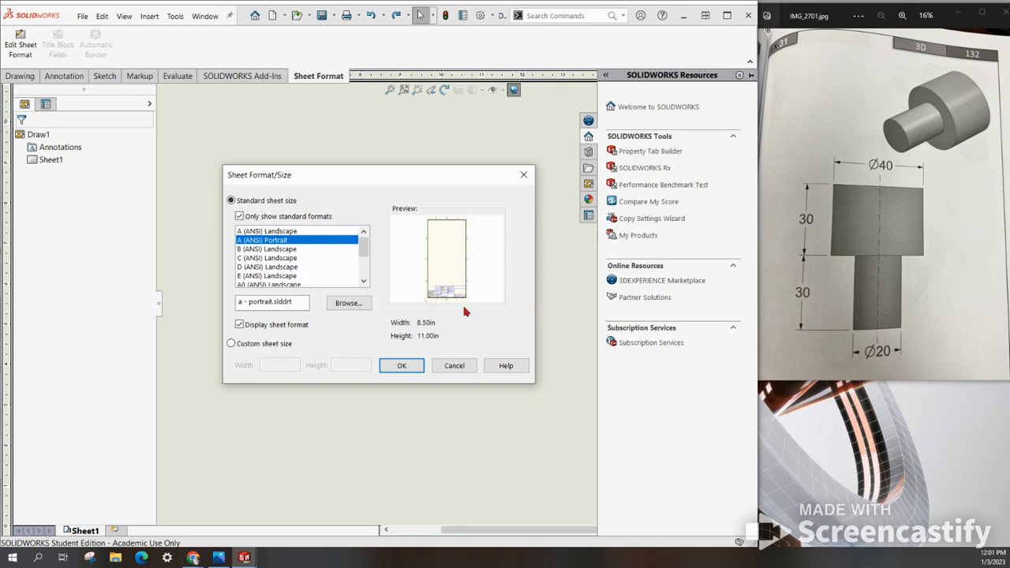
click(286, 232)
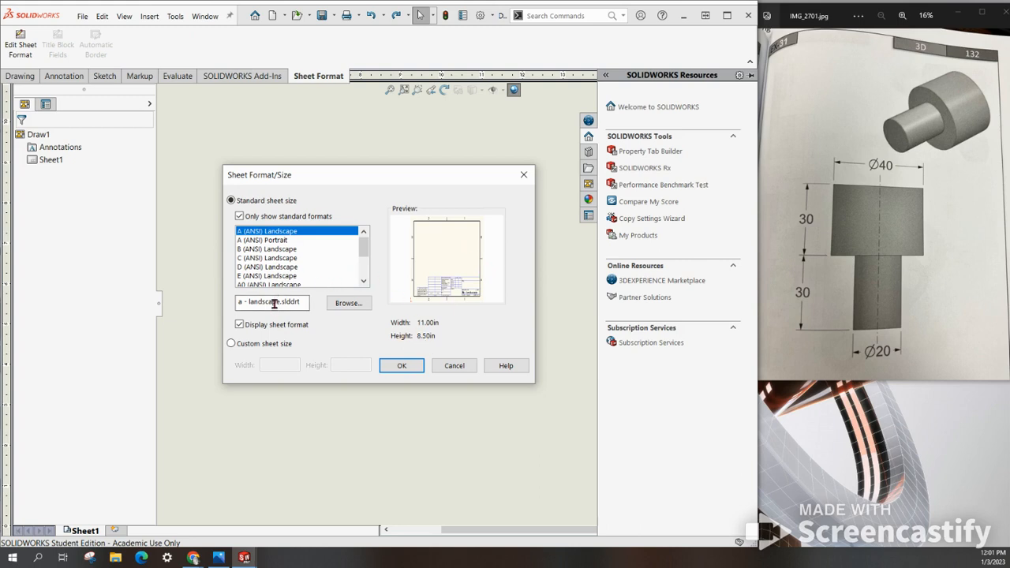
scroll(321, 251, down, 2)
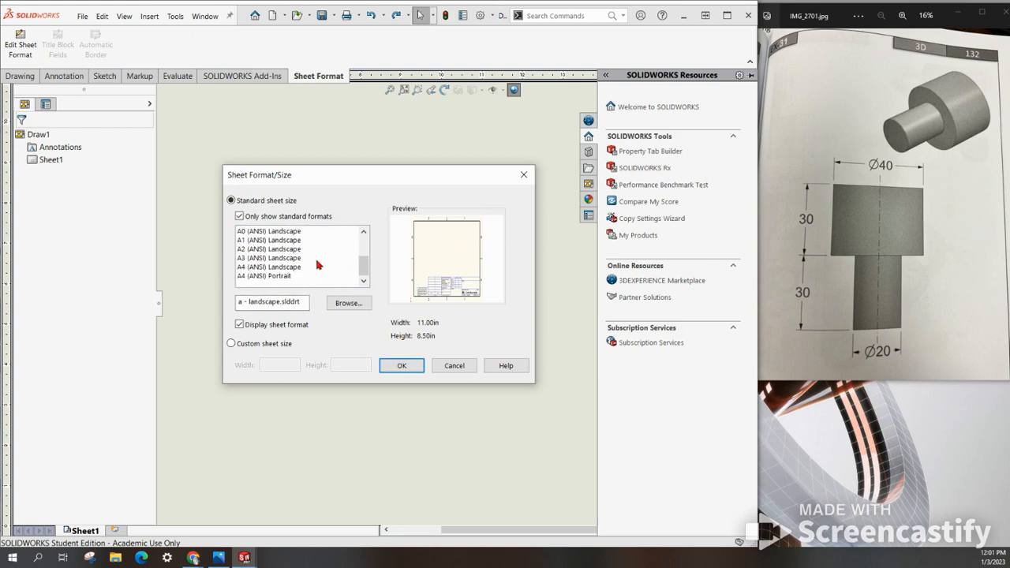
scroll(319, 263, up, 2)
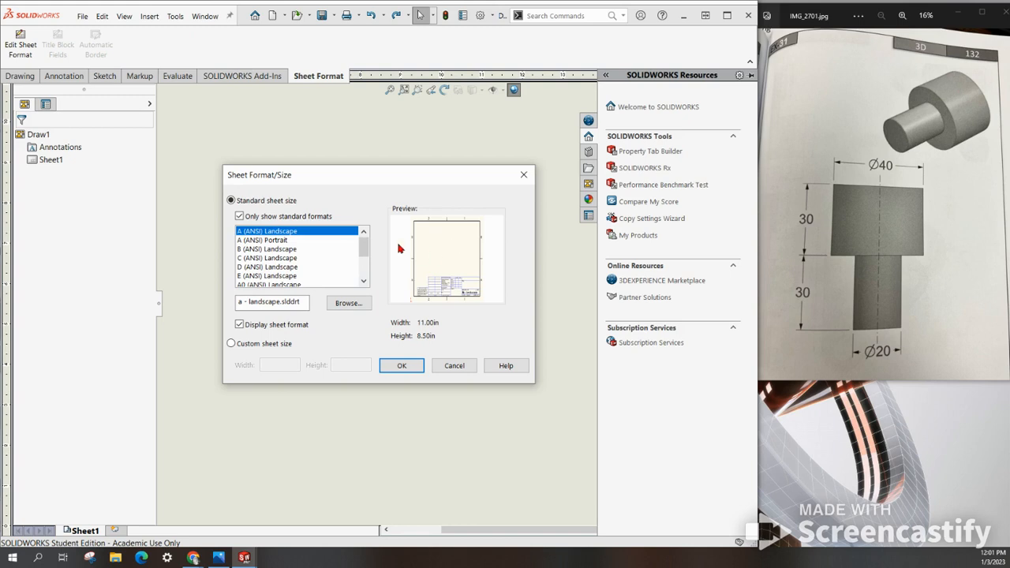
click(248, 249)
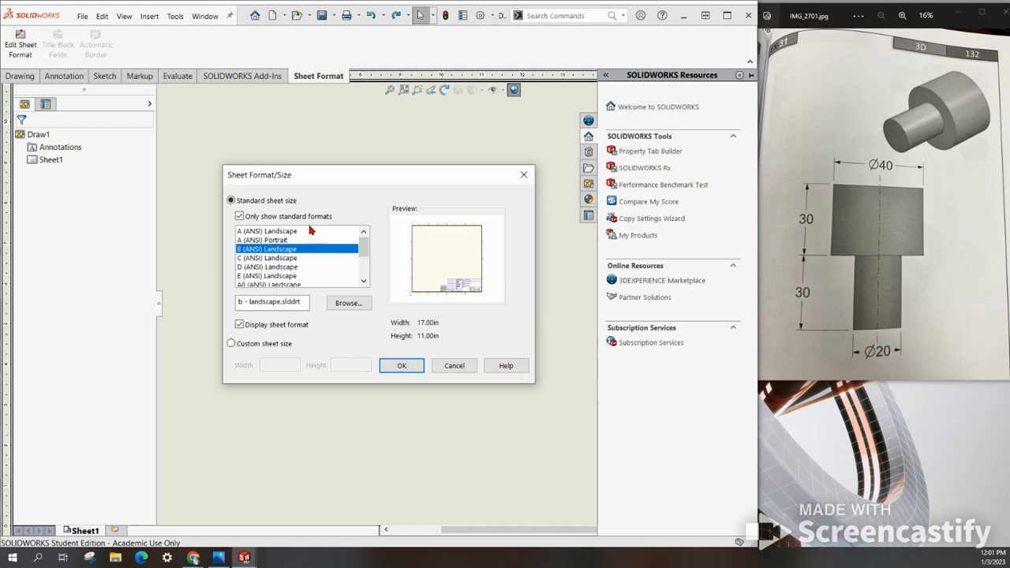
click(276, 232)
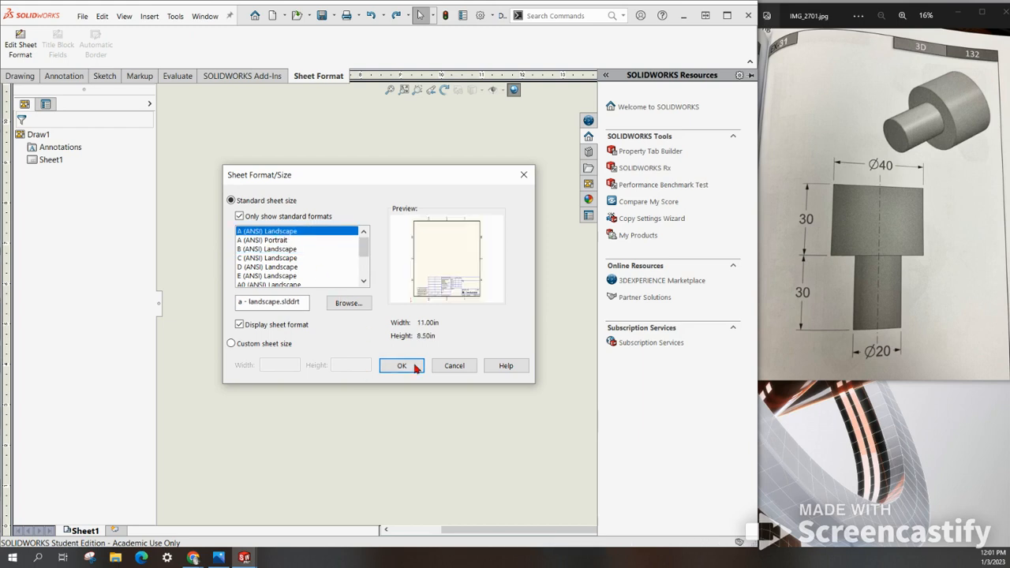
click(401, 366)
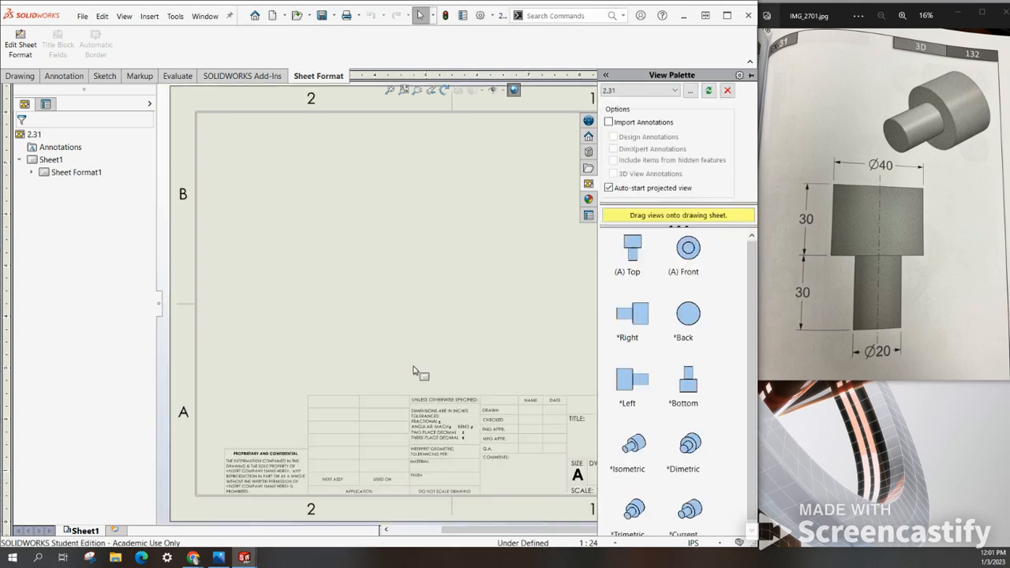
Step: Place the Top view of the part near the centre of the drawing sheet as the base view
scroll(419, 374, down, 2)
scroll(422, 380, up, 6)
scroll(583, 264, down, 1)
scroll(563, 264, down, 2)
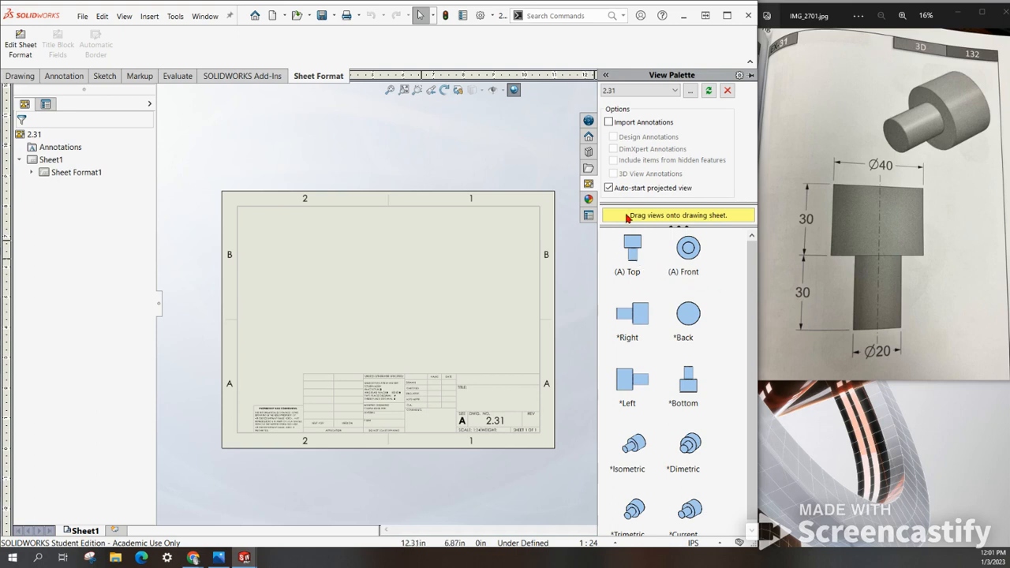
click(631, 253)
drag(443, 320, 385, 313)
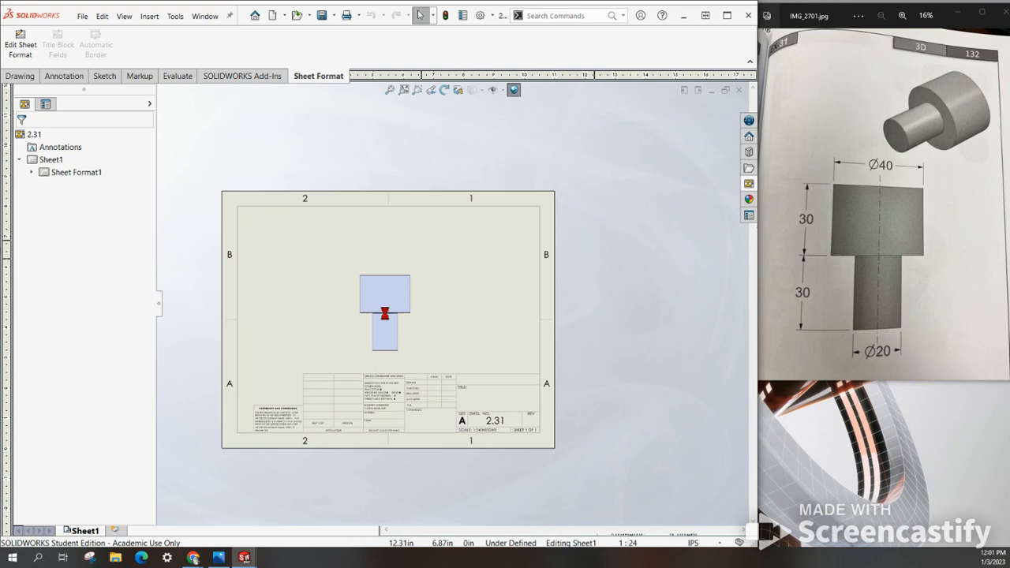
key(Escape)
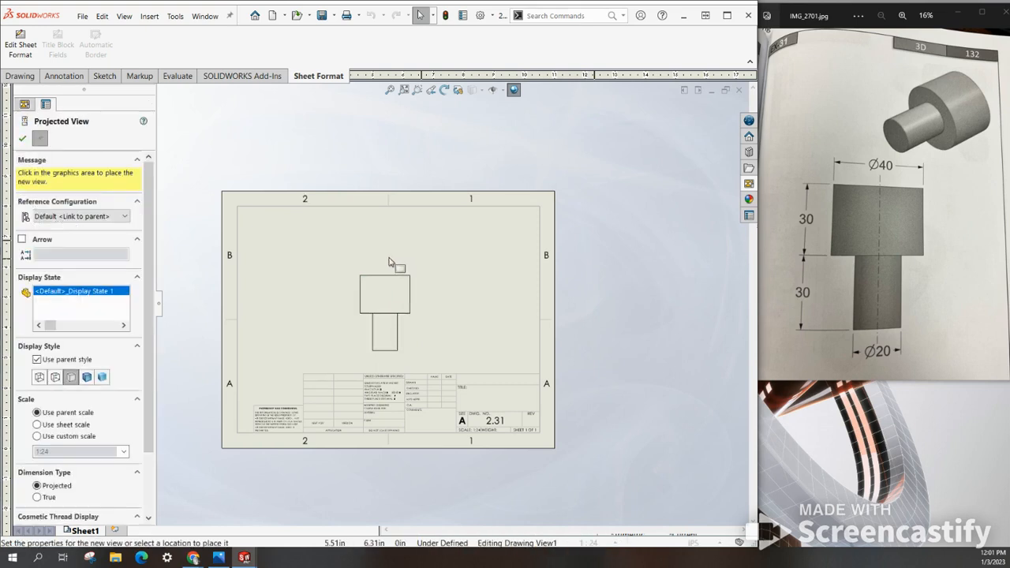
Step: Place a projected view directly above the base view with its hidden lines visible
scroll(394, 254, up, 1)
scroll(394, 253, down, 1)
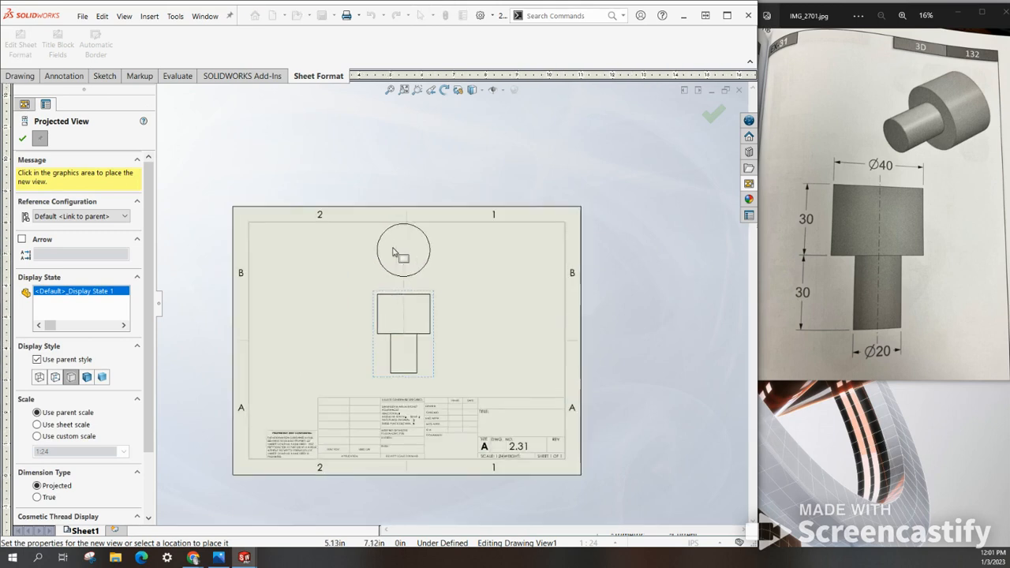
scroll(427, 267, down, 1)
scroll(429, 271, down, 1)
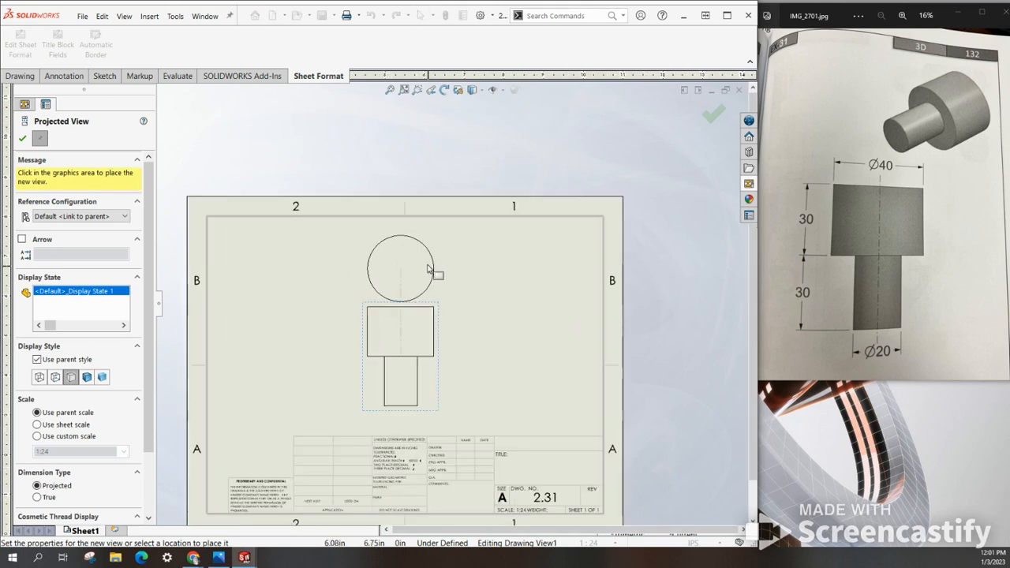
click(55, 377)
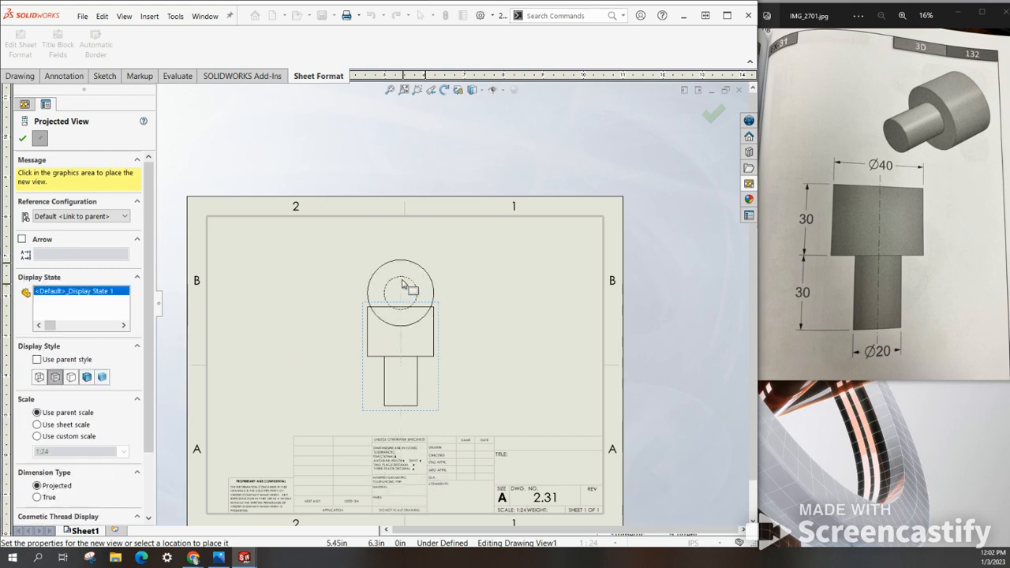
click(405, 261)
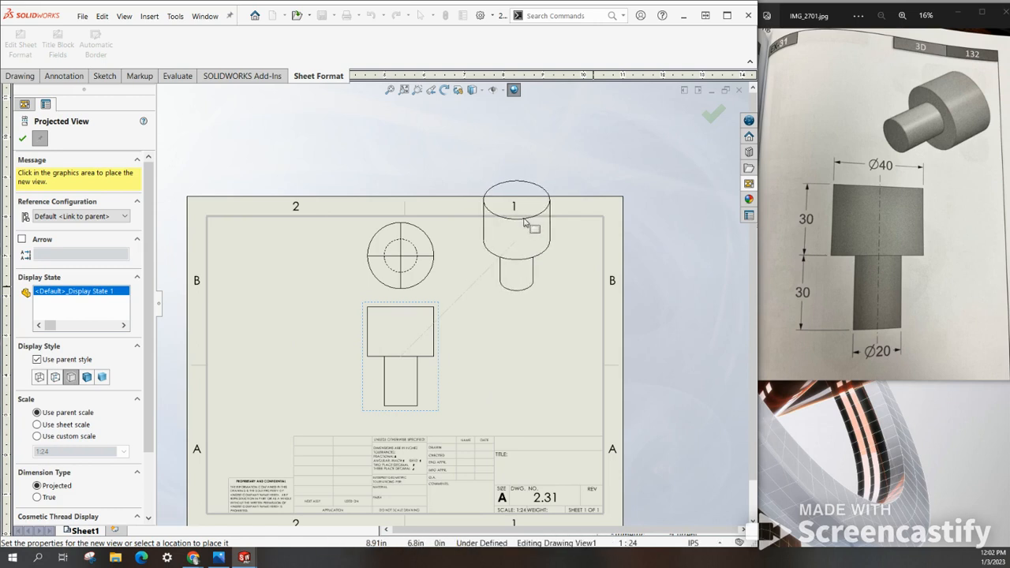
Step: Place a pictorial projected view in the sheet's upper right area, finish projecting, and move it down inside the border
click(558, 205)
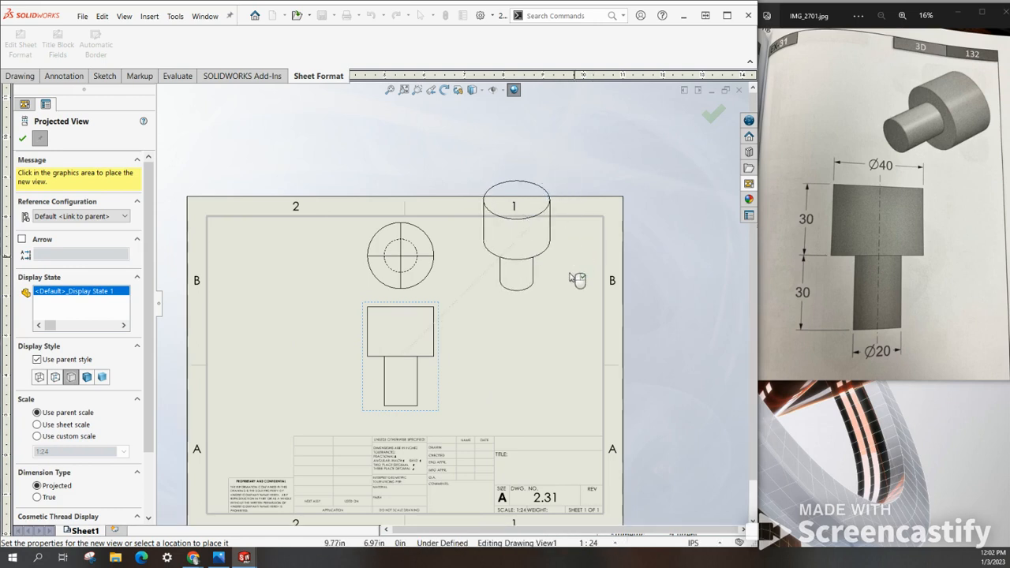
click(22, 138)
mouse_move(485, 313)
mouse_down()
mouse_move(506, 357)
mouse_move(495, 349)
mouse_move(493, 361)
mouse_up()
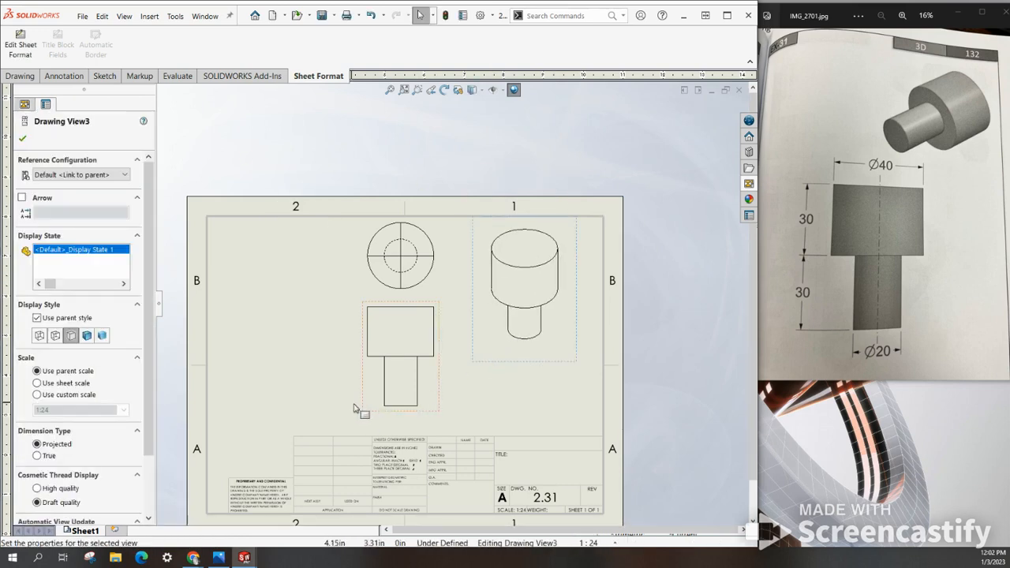
Step: Move the base view with its aligned circular view to the left half of the sheet and slightly down
mouse_move(363, 410)
mouse_down()
mouse_move(286, 436)
mouse_move(230, 413)
mouse_move(306, 418)
mouse_move(295, 417)
mouse_up()
drag(353, 294, 363, 321)
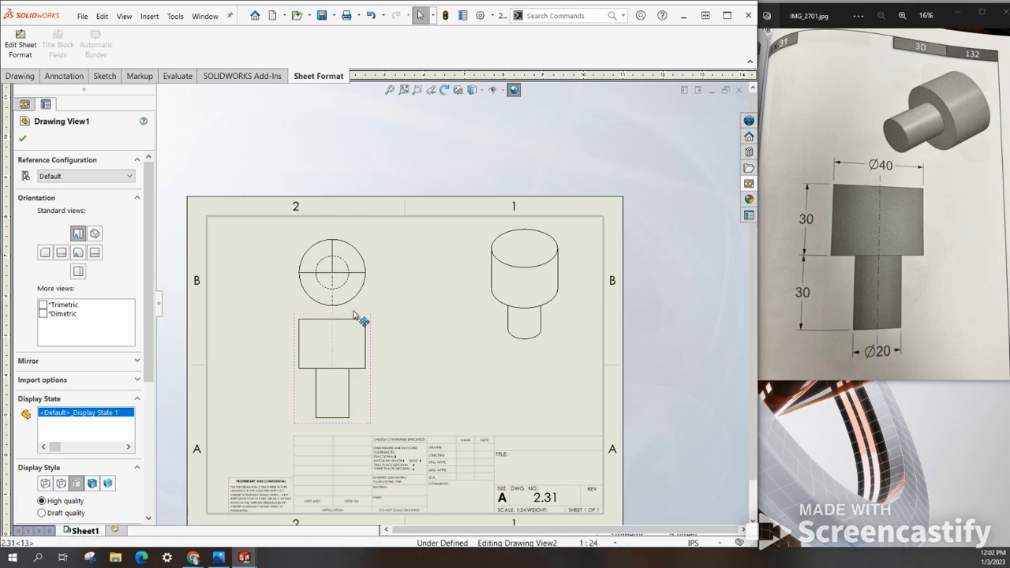
Step: Move the base view together with its aligned circular view slightly to the right on the sheet
click(337, 383)
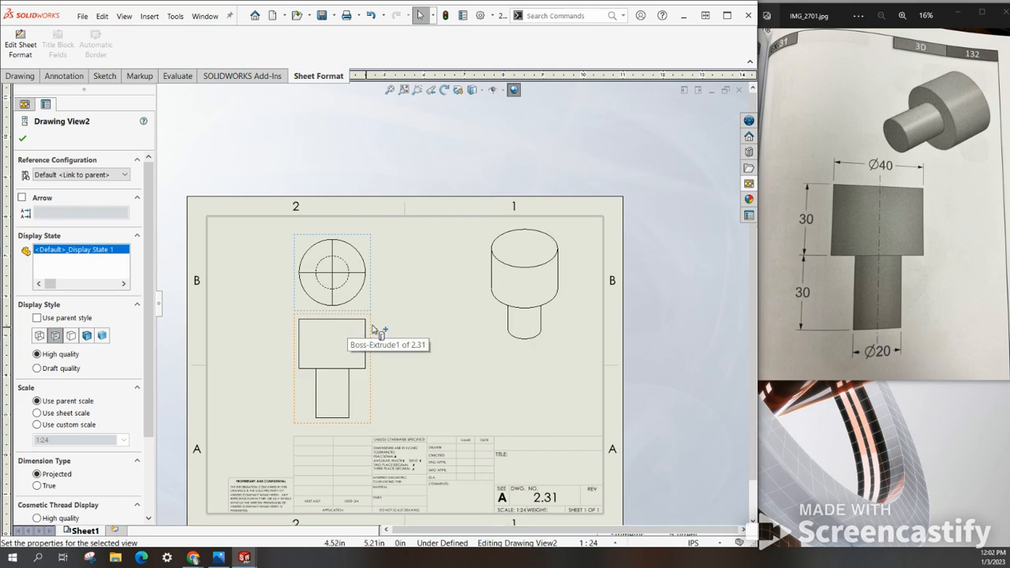
mouse_move(386, 322)
mouse_down()
mouse_move(413, 332)
mouse_move(400, 327)
mouse_up()
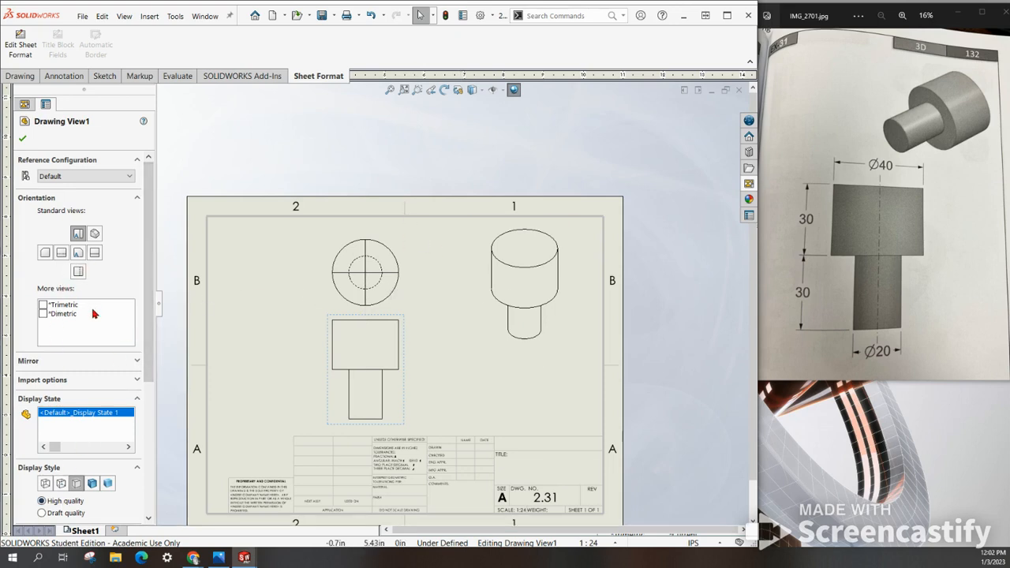
Step: Set the pictorial view's display style to Shaded With Edges
click(537, 267)
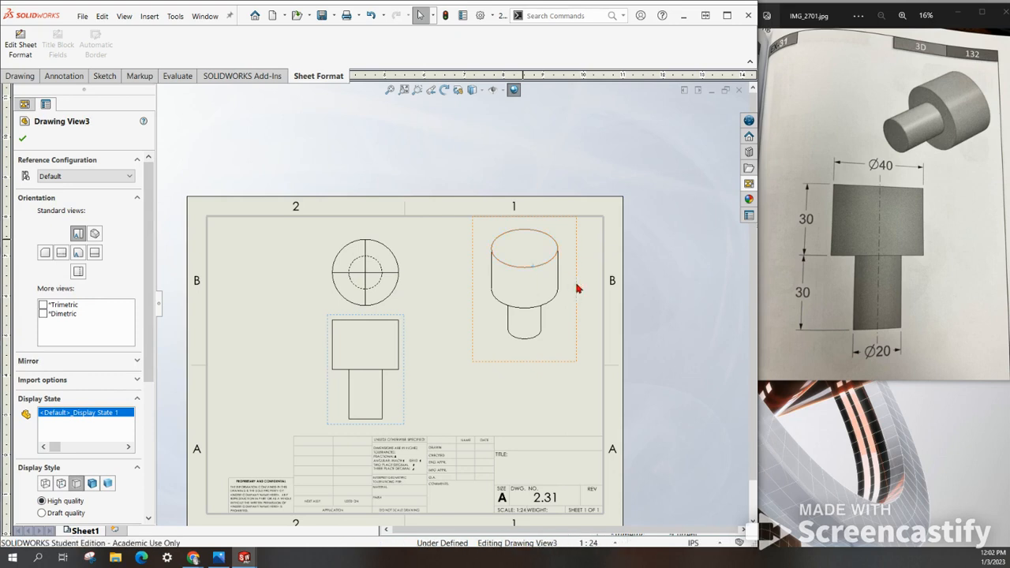
click(577, 358)
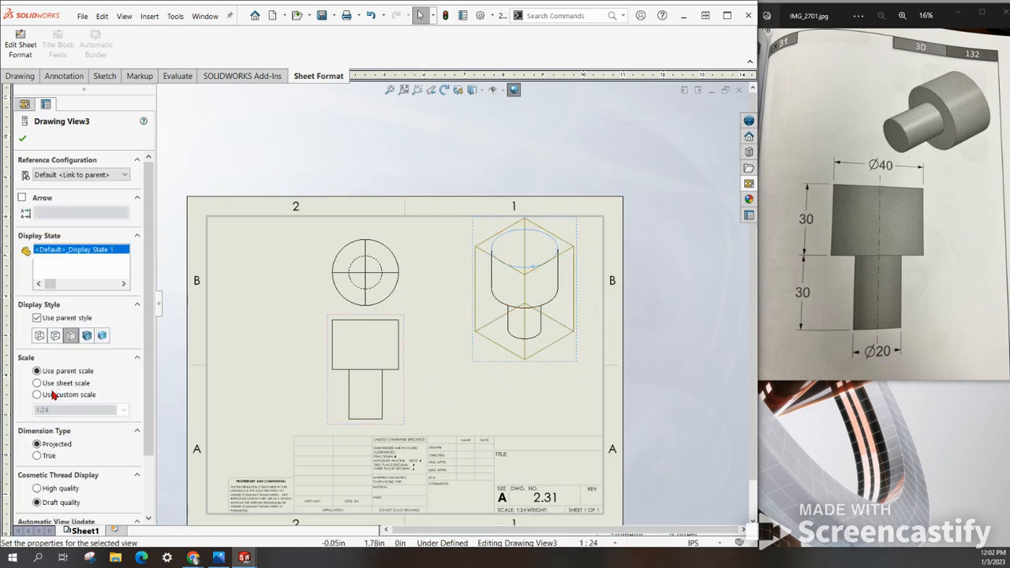
click(86, 336)
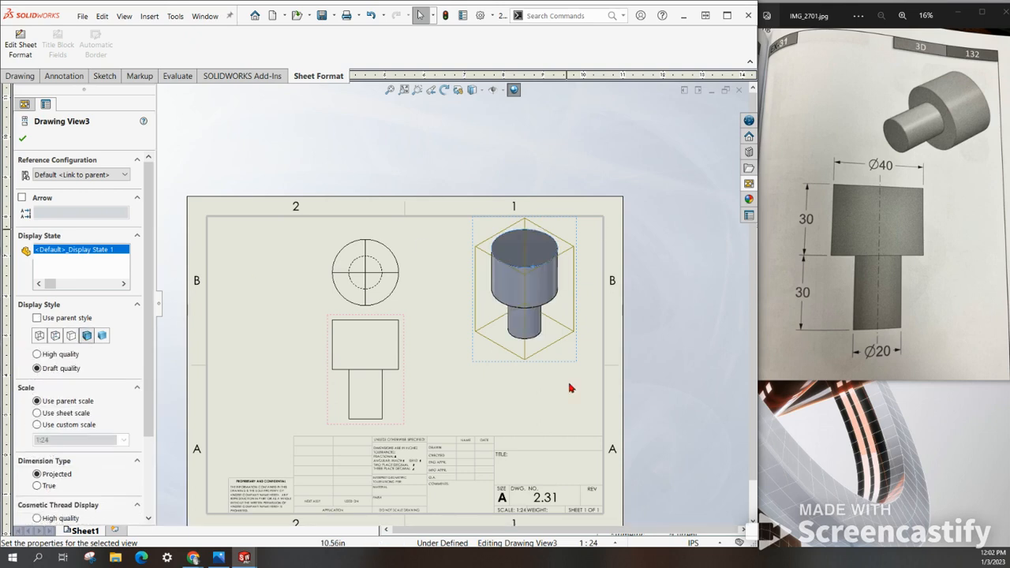
click(547, 407)
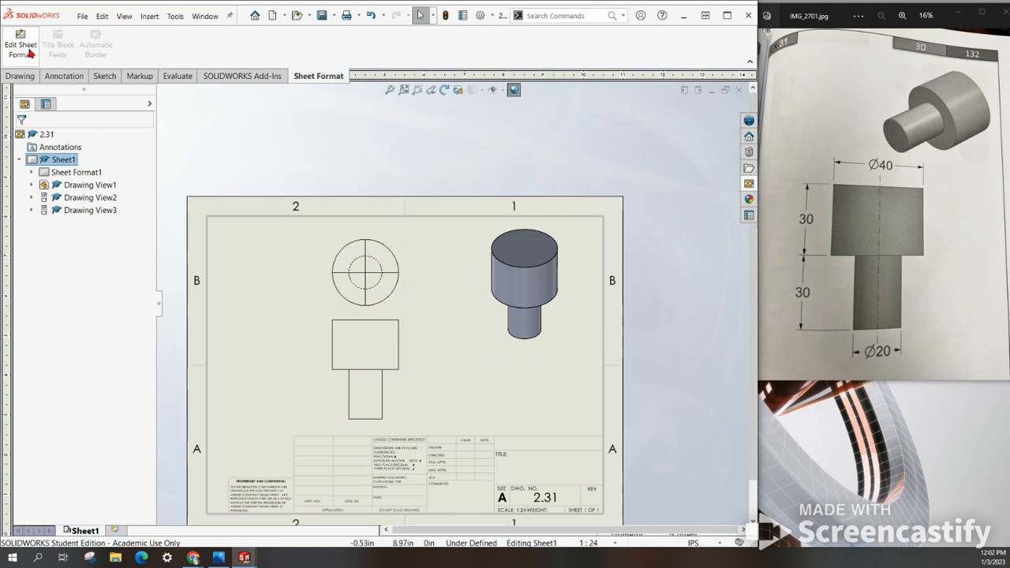
Step: Place a second pictorial view from the View Palette, with the small cylinder facing forward, below the existing shaded one
click(749, 184)
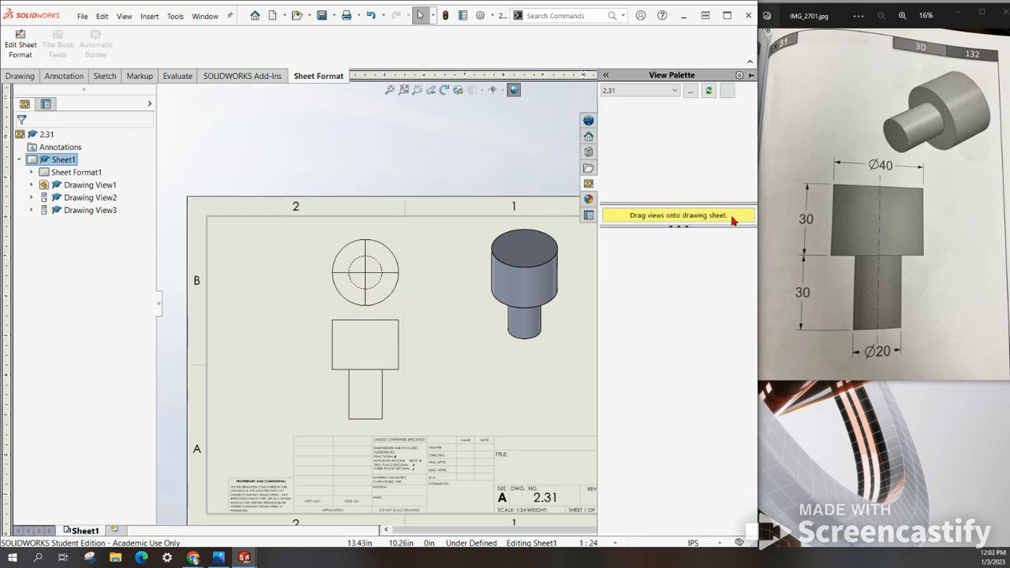
scroll(649, 453, down, 1)
mouse_move(693, 511)
mouse_down()
mouse_move(570, 404)
mouse_move(514, 388)
mouse_move(539, 390)
mouse_up()
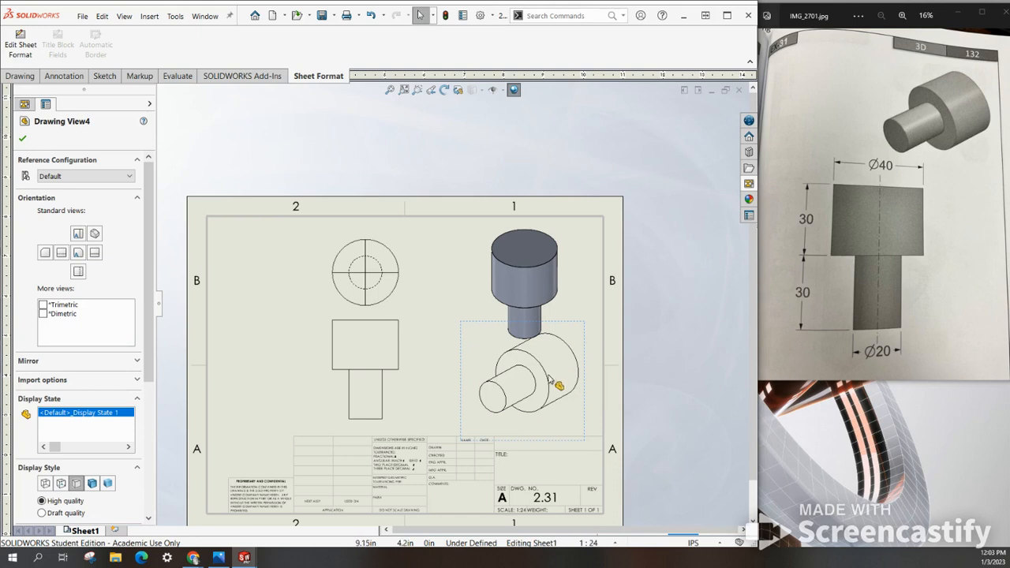
Step: Delete the shaded upright pictorial view
click(567, 273)
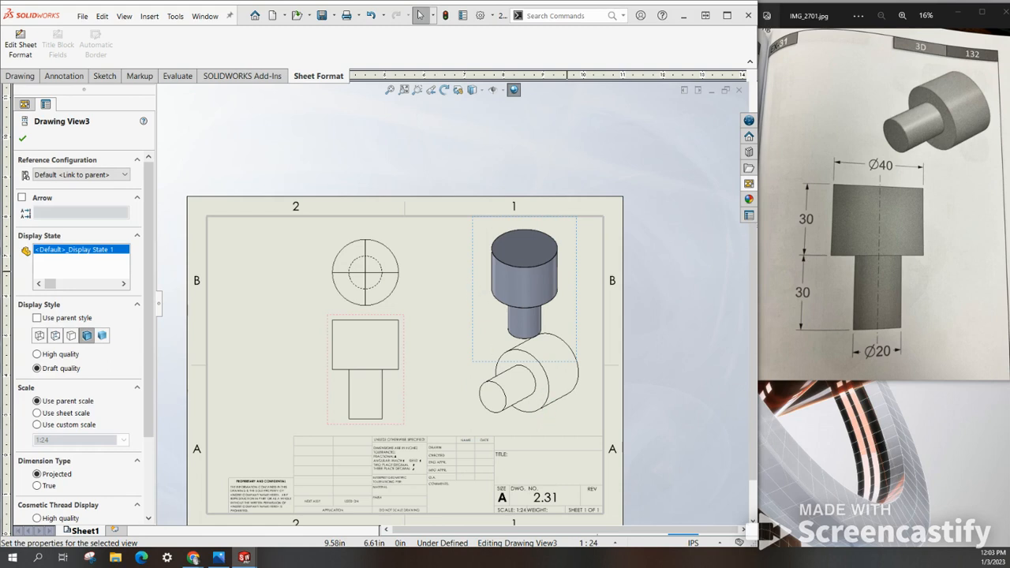
key(Delete)
click(358, 179)
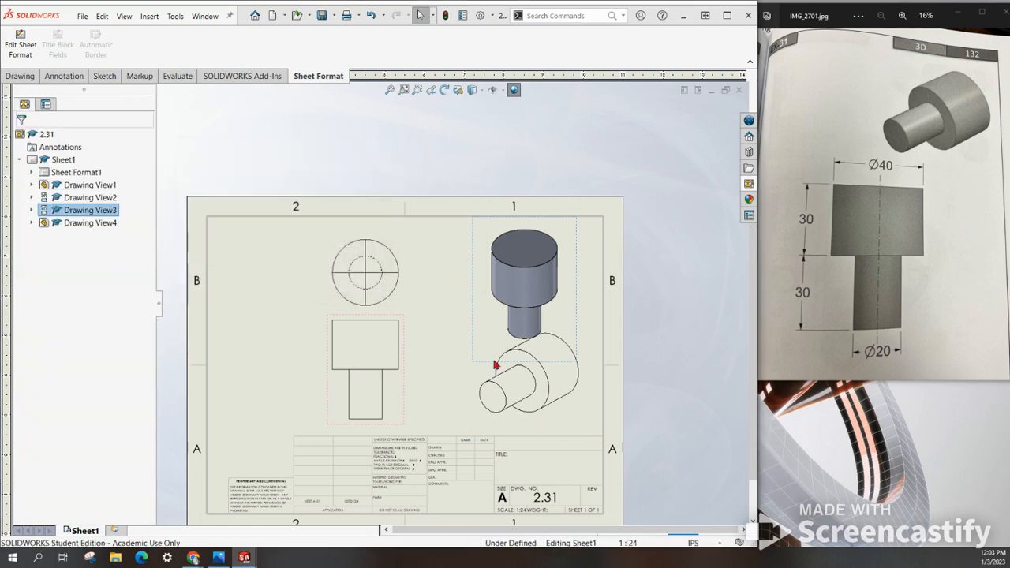
Step: Move the remaining pictorial view up into the sheet's upper right area and set its display style to Shaded With Edges
click(527, 325)
mouse_move(528, 325)
mouse_down()
mouse_move(516, 252)
mouse_move(497, 221)
mouse_move(511, 228)
mouse_up()
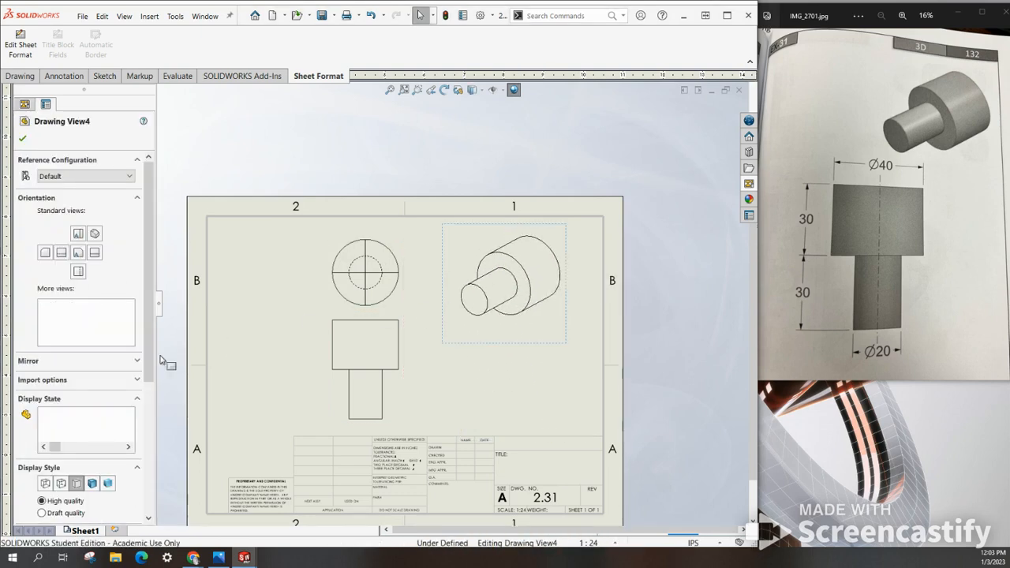
click(92, 483)
click(505, 420)
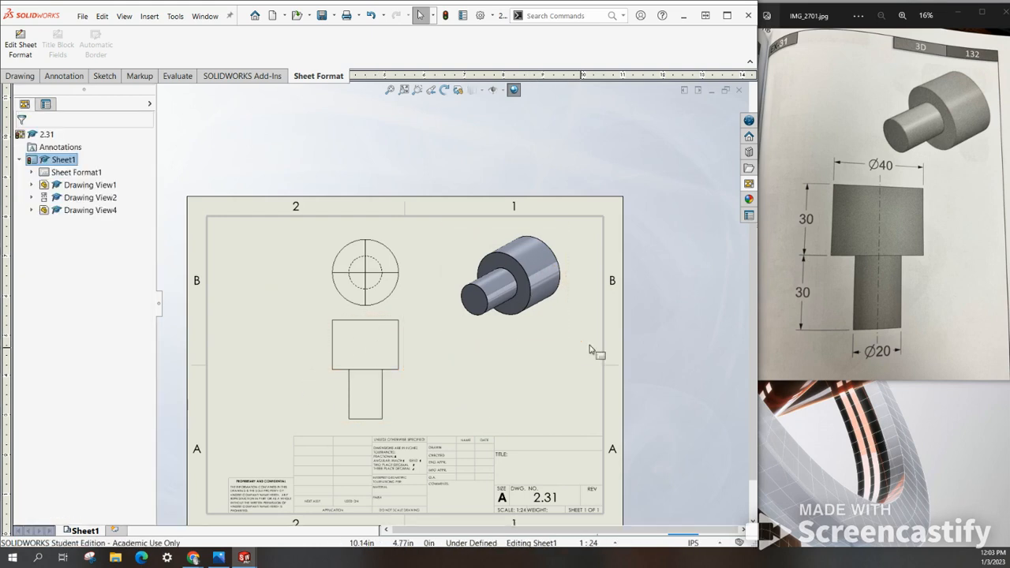
Step: Add Smart Dimensions for the heights of the large and small cylinders beside the base view
click(21, 75)
click(65, 77)
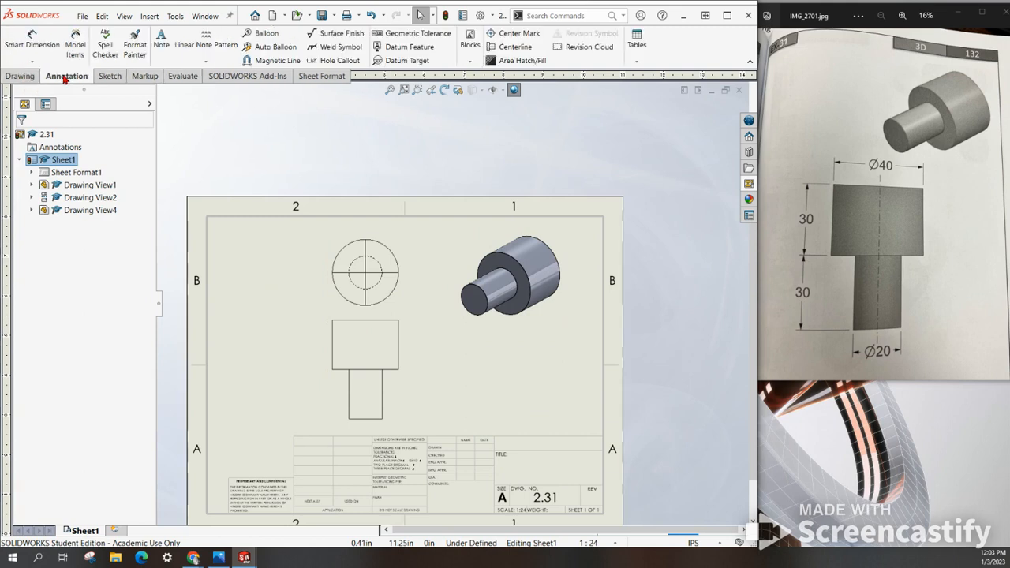
click(21, 76)
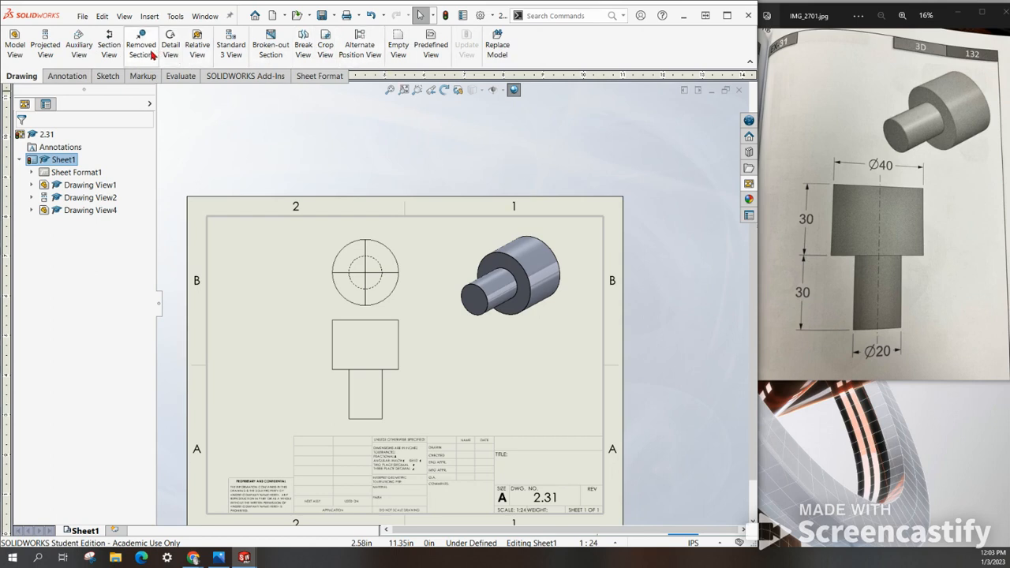
click(66, 78)
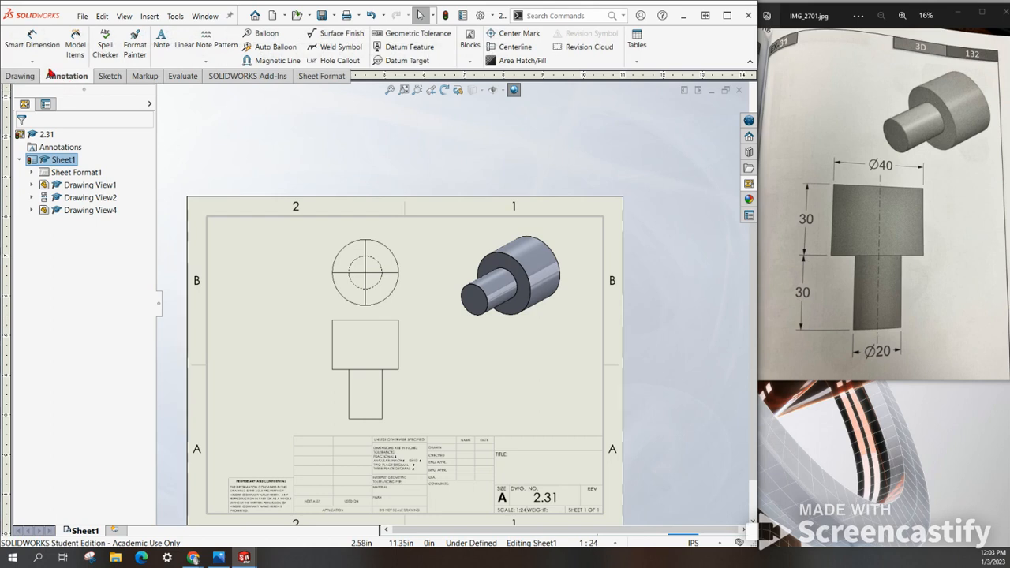
click(44, 40)
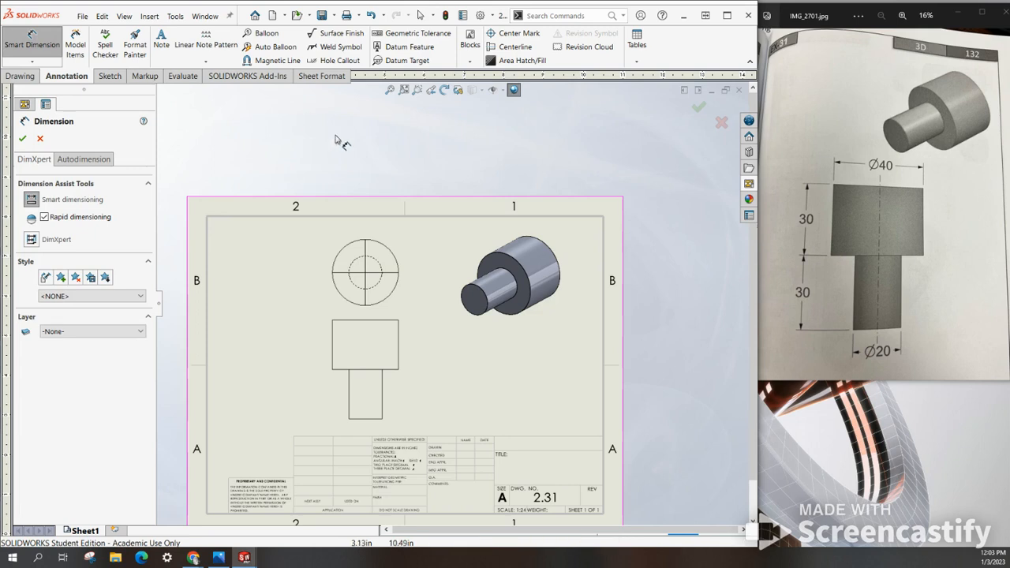
click(401, 355)
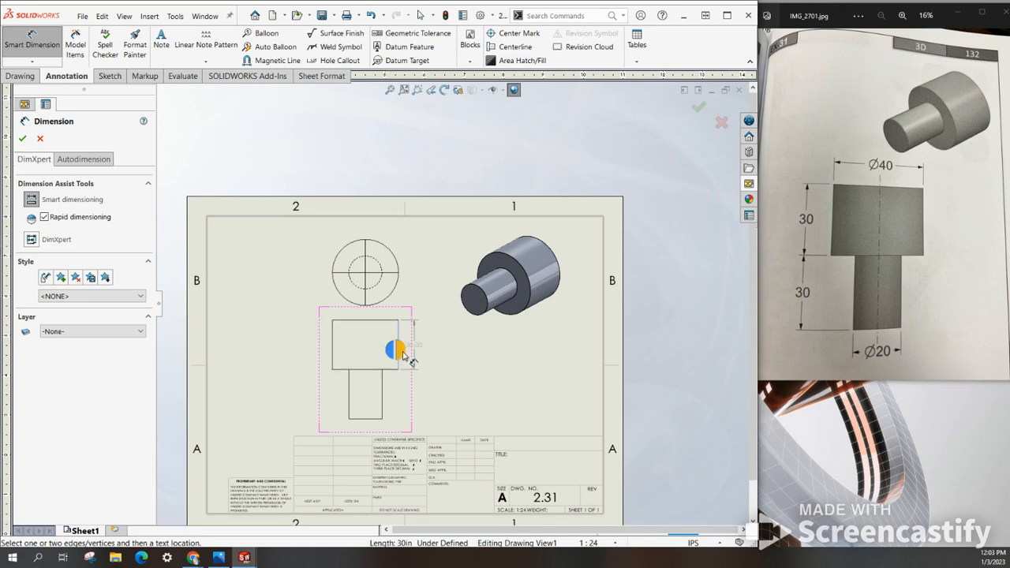
click(402, 354)
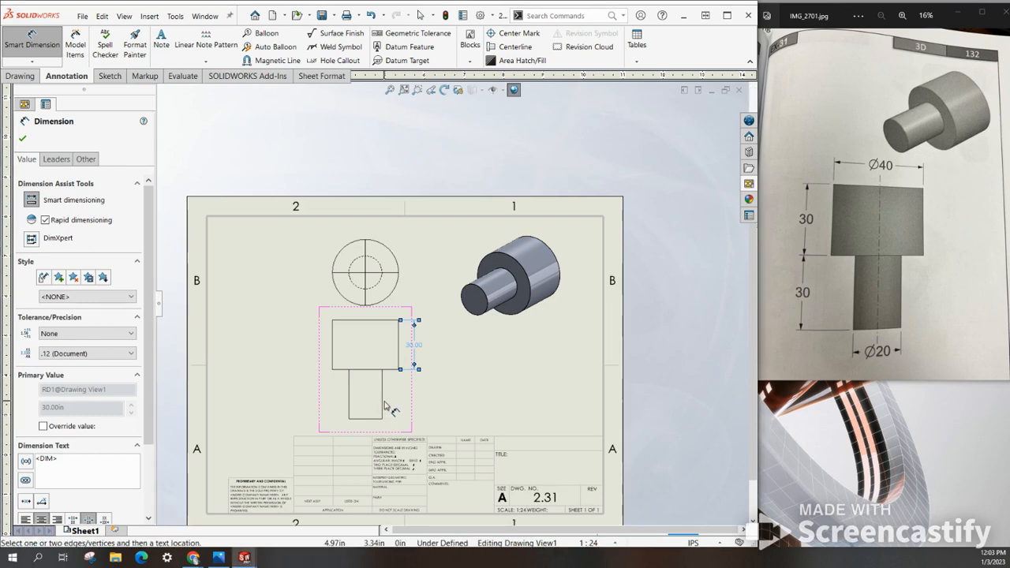
click(383, 404)
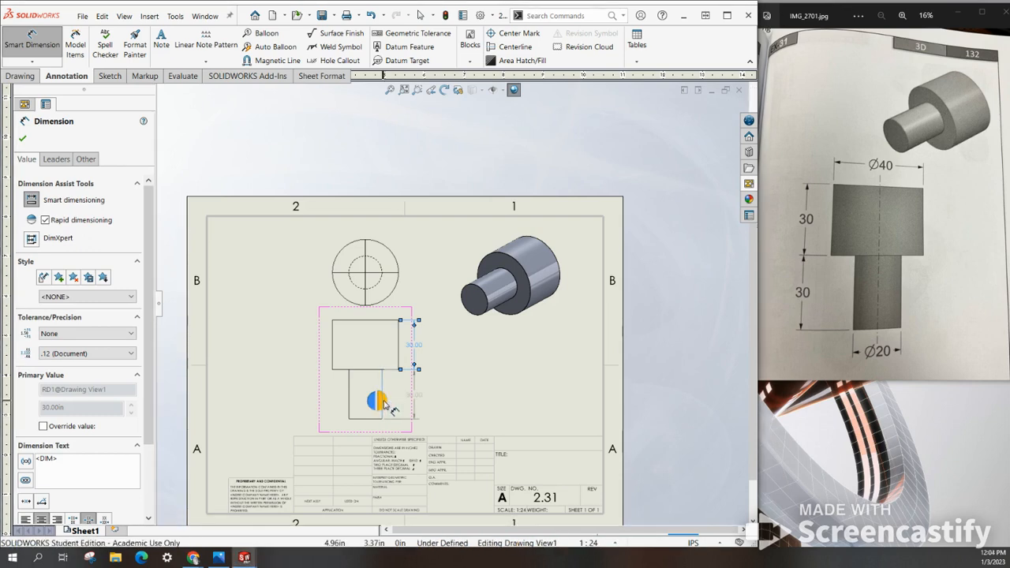
click(384, 403)
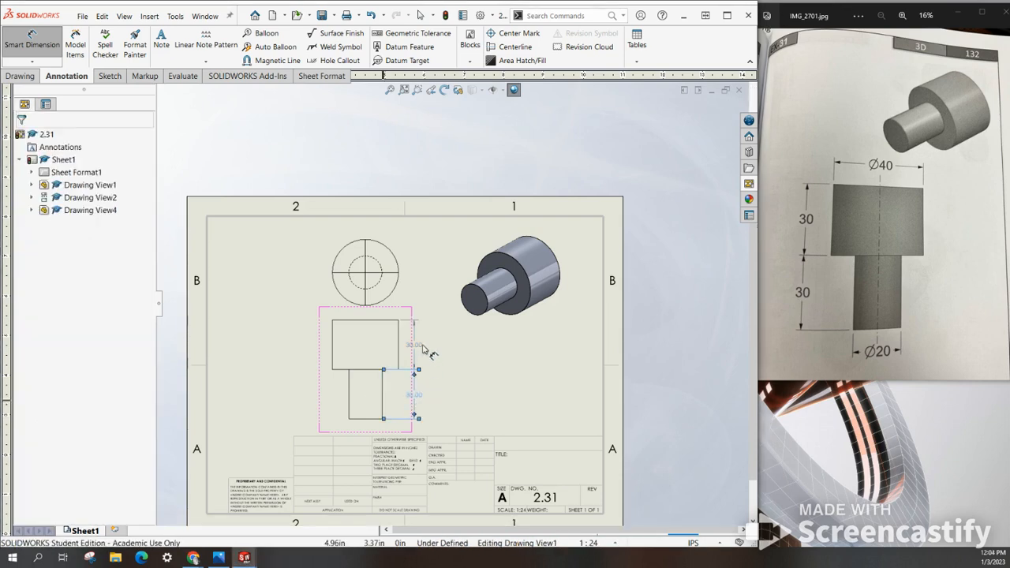
Step: Dimension the small cylinder's diameter below the base view and the large cylinder's diameter above it
click(365, 419)
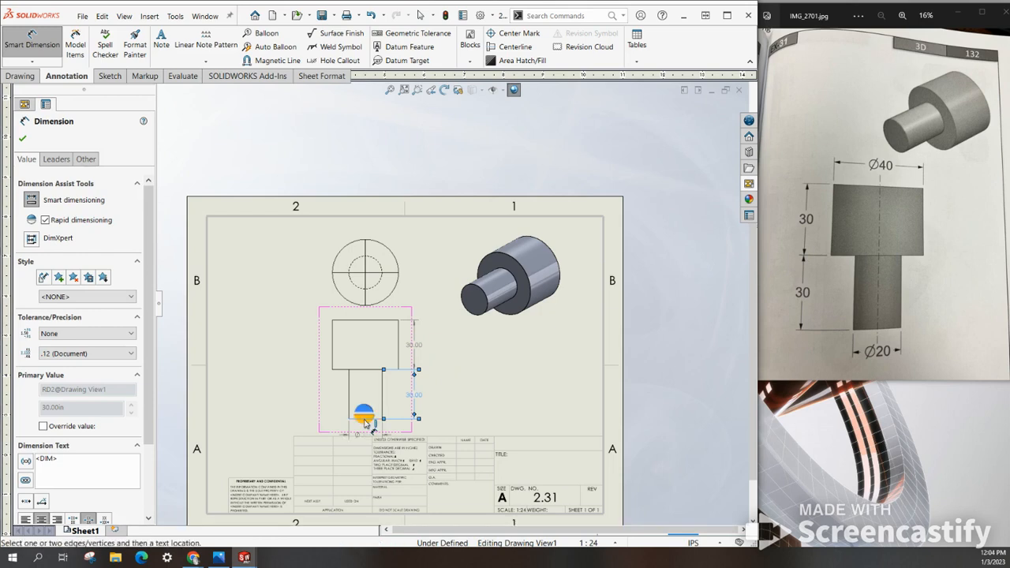
click(365, 422)
click(372, 440)
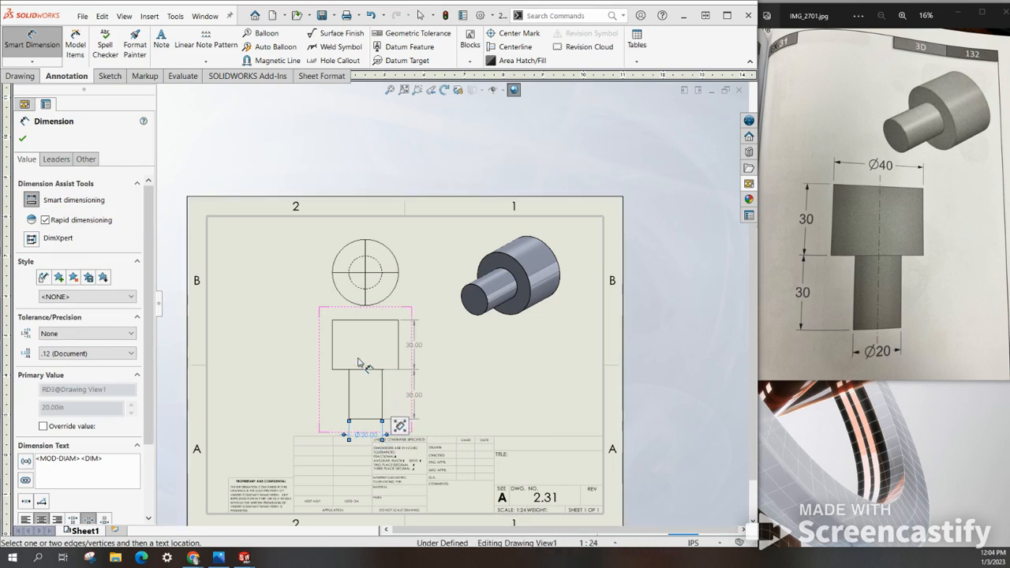
key(Escape)
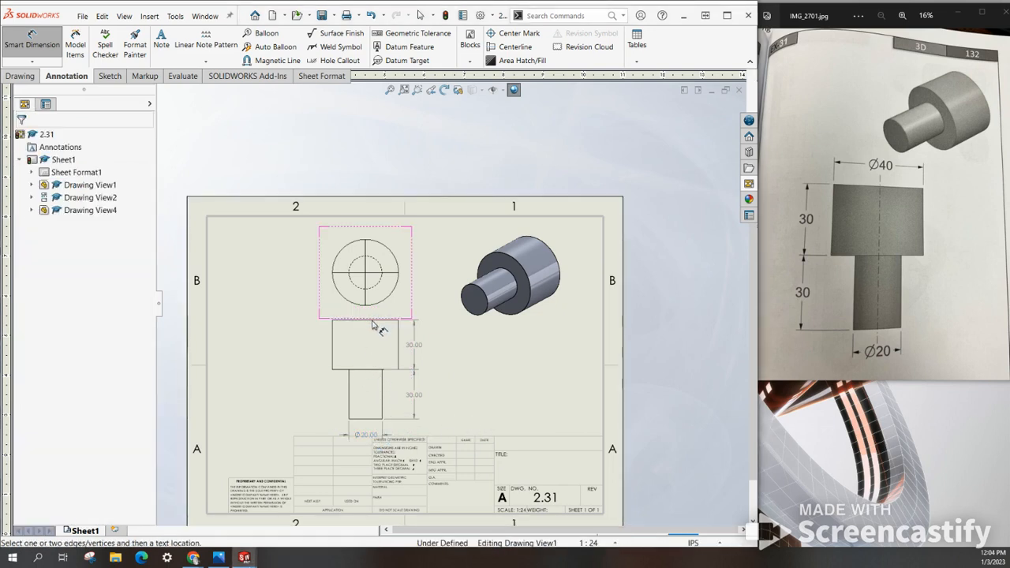
click(372, 324)
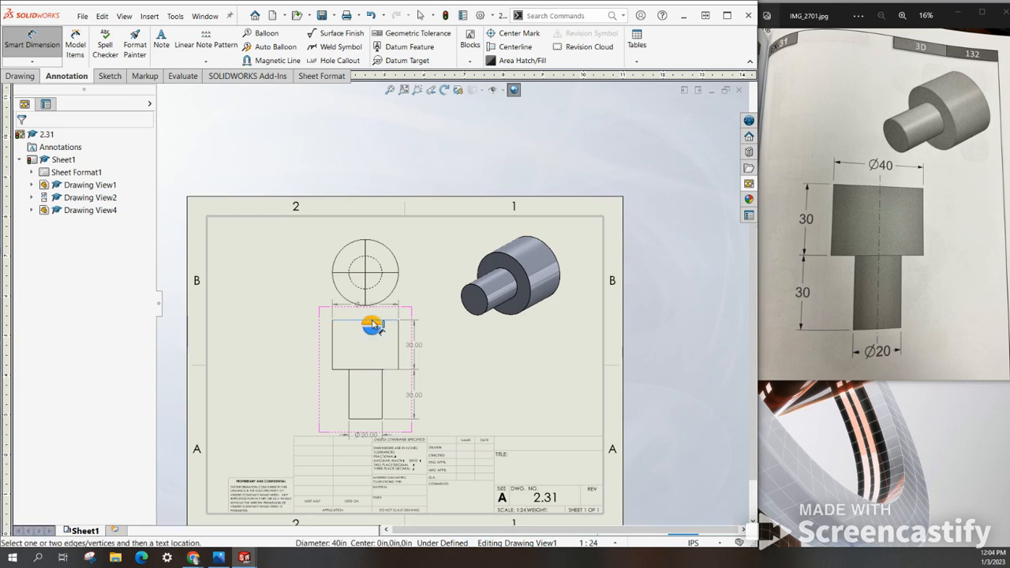
Step: Dimension the diameters of the outer and inner circles in the circular view, placing them on opposite sides above it
click(401, 280)
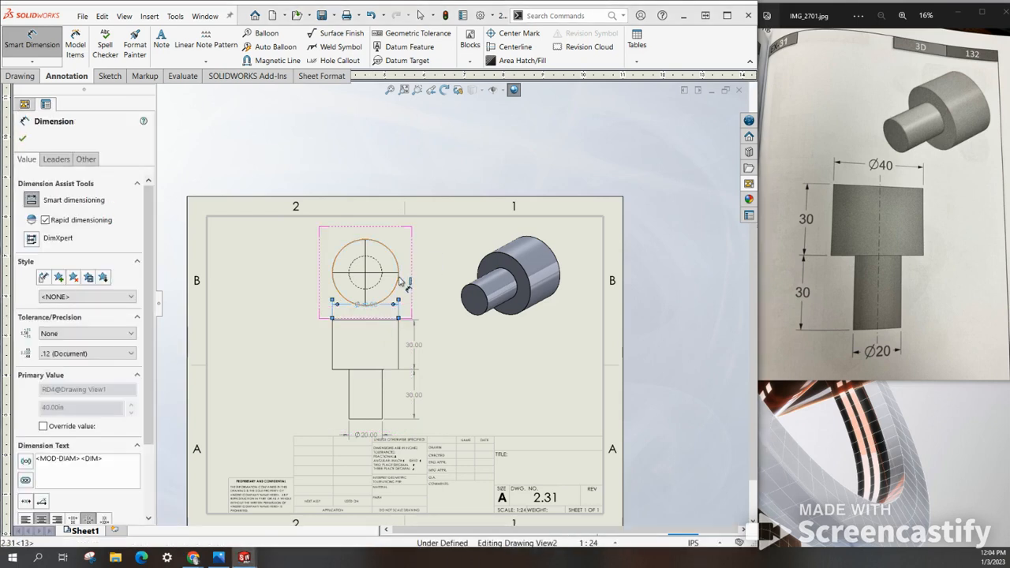
click(399, 269)
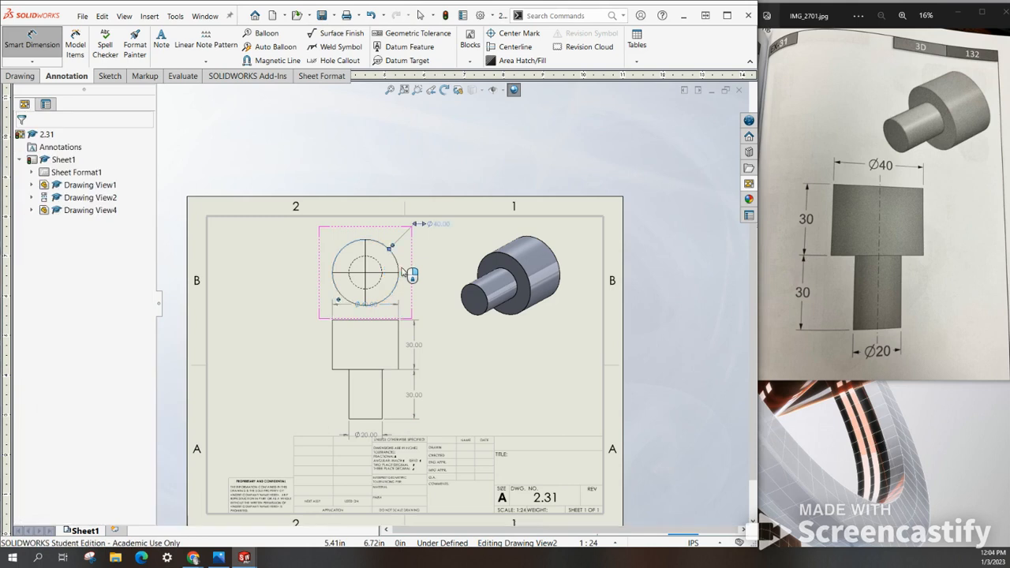
click(372, 272)
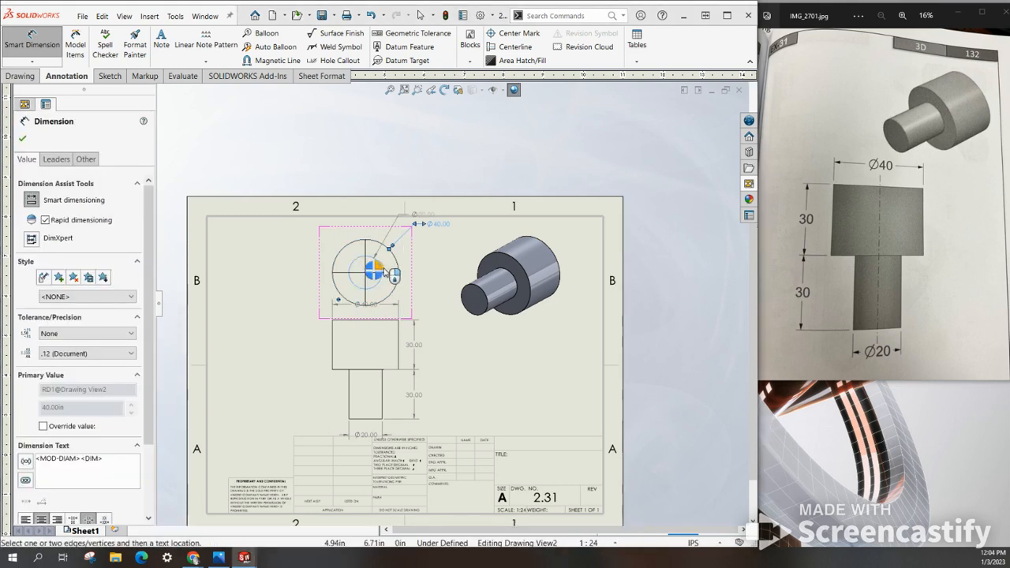
click(371, 273)
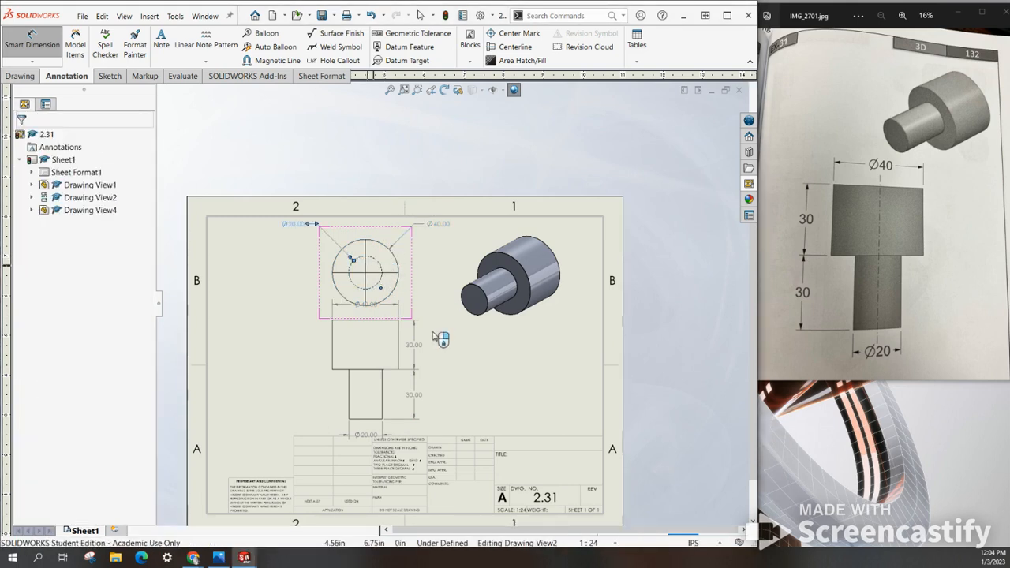
key(Escape)
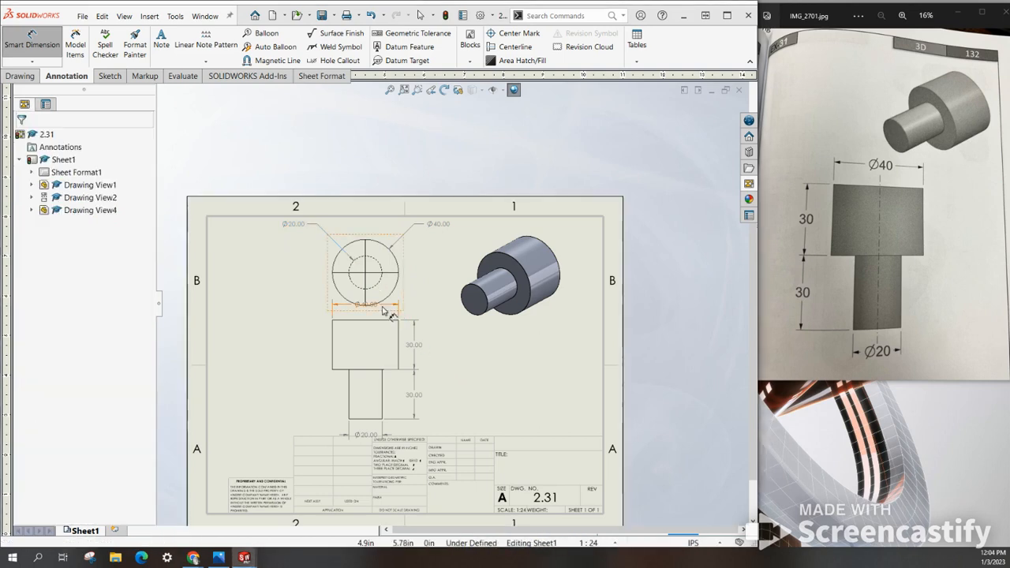
Step: Move the base view slightly up so its lower diameter dimension clears the title block
click(405, 356)
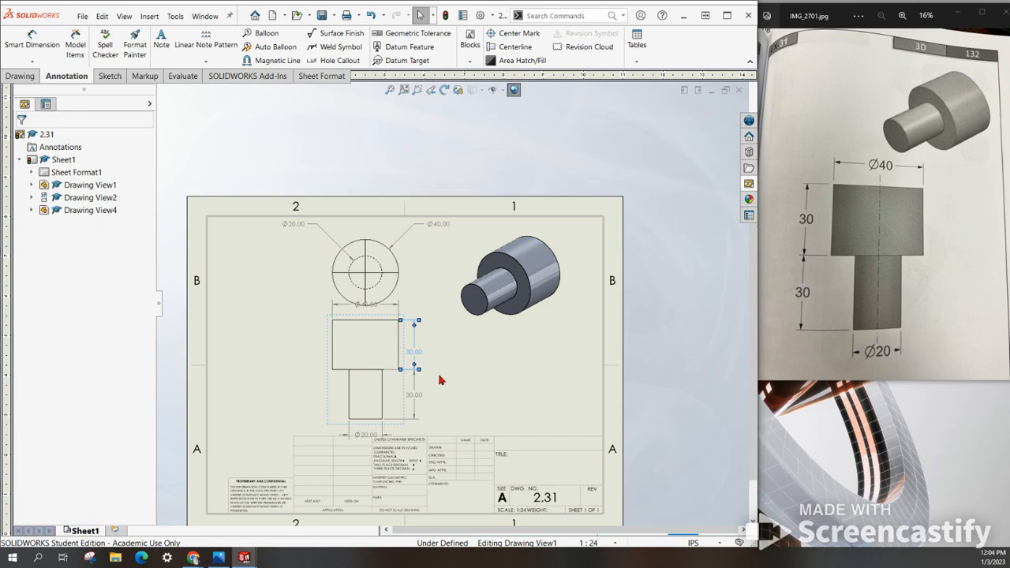
key(Escape)
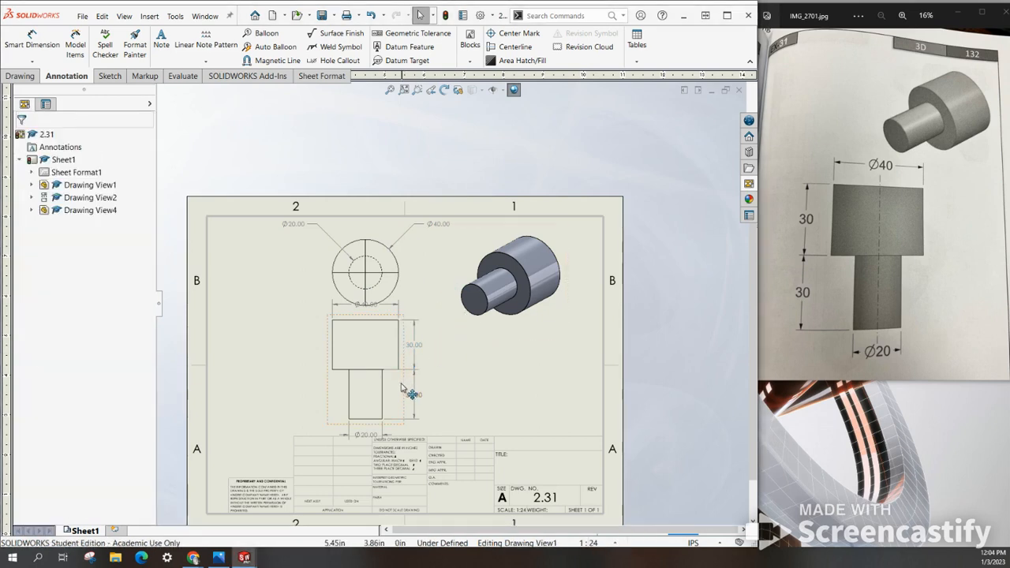
mouse_move(329, 402)
mouse_down()
mouse_move(266, 402)
mouse_move(374, 383)
mouse_move(328, 395)
mouse_up()
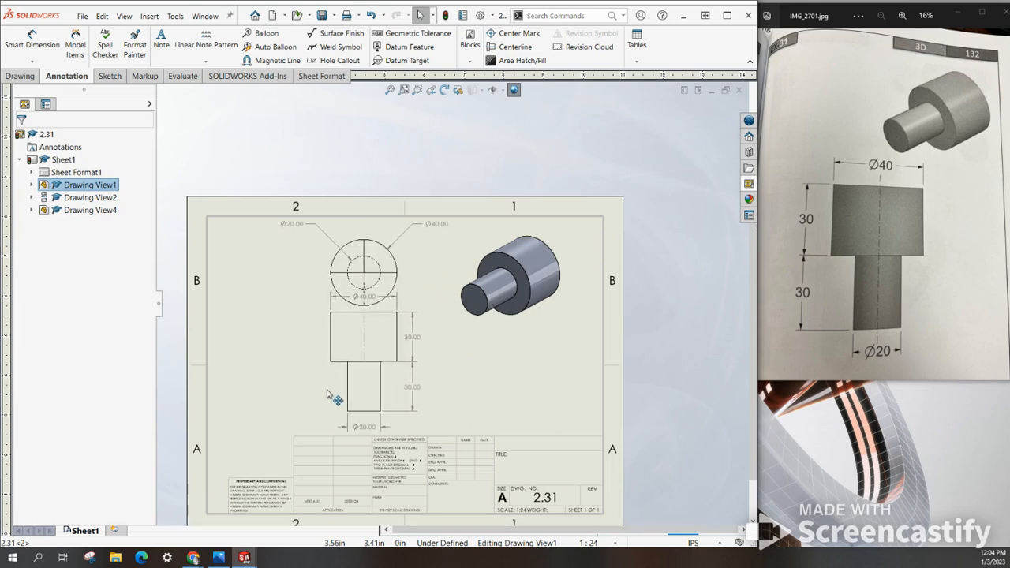
Step: Delete the large cylinder's redundant diameter dimension between the circular view and the base view
click(406, 289)
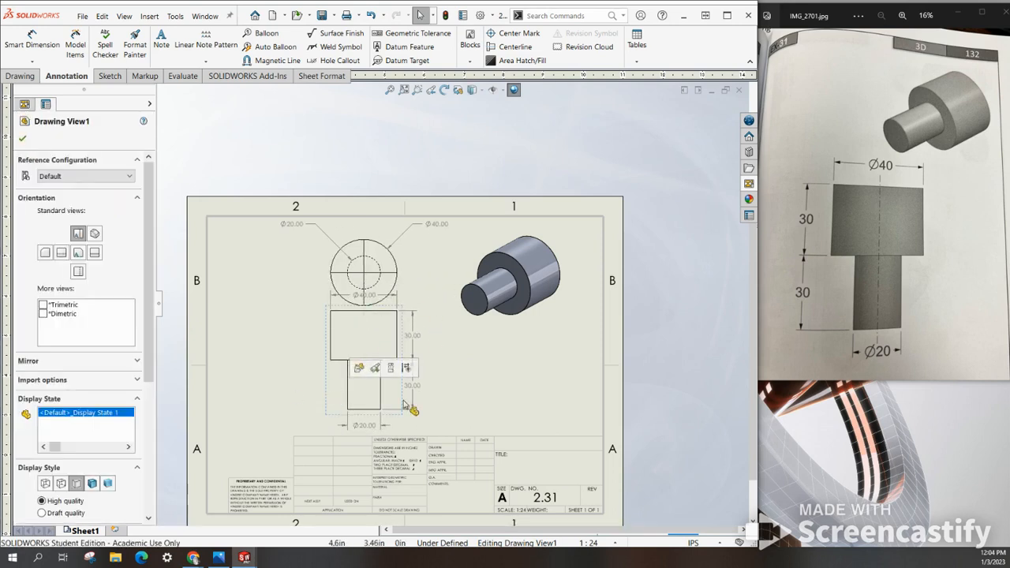
click(385, 298)
key(Delete)
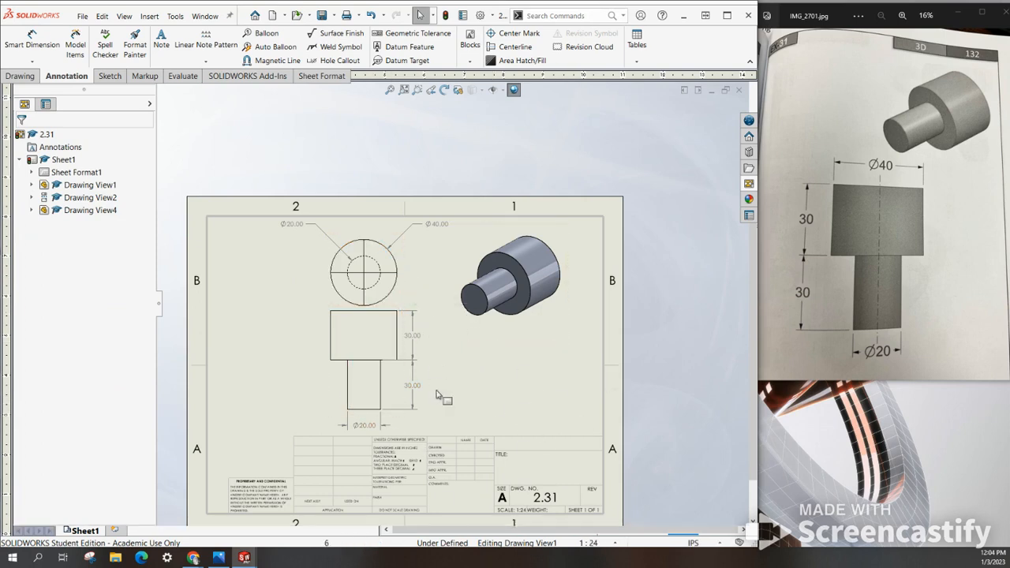
Step: Add centerlines through the large and small cylinders in the base view
click(517, 46)
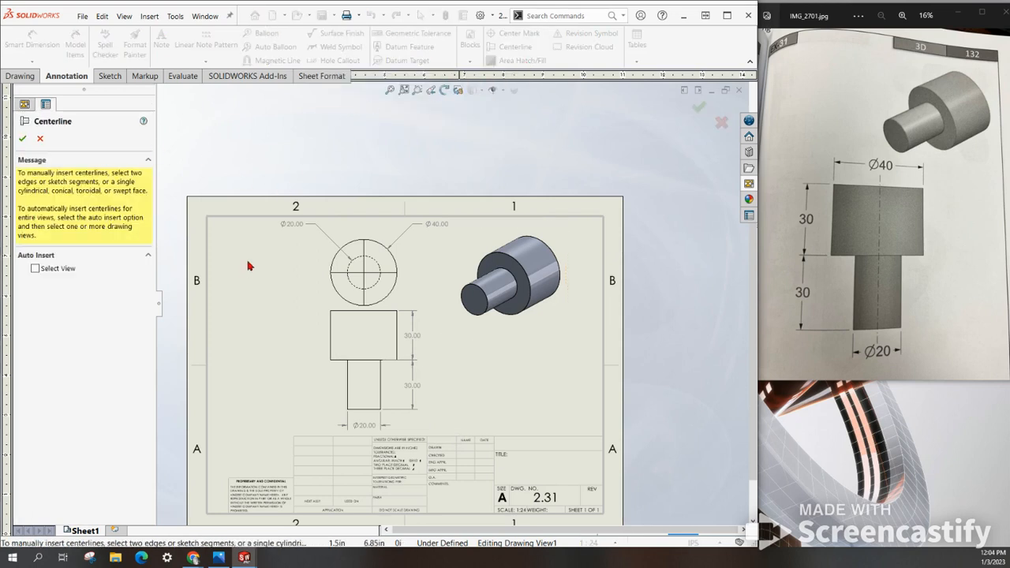
click(367, 326)
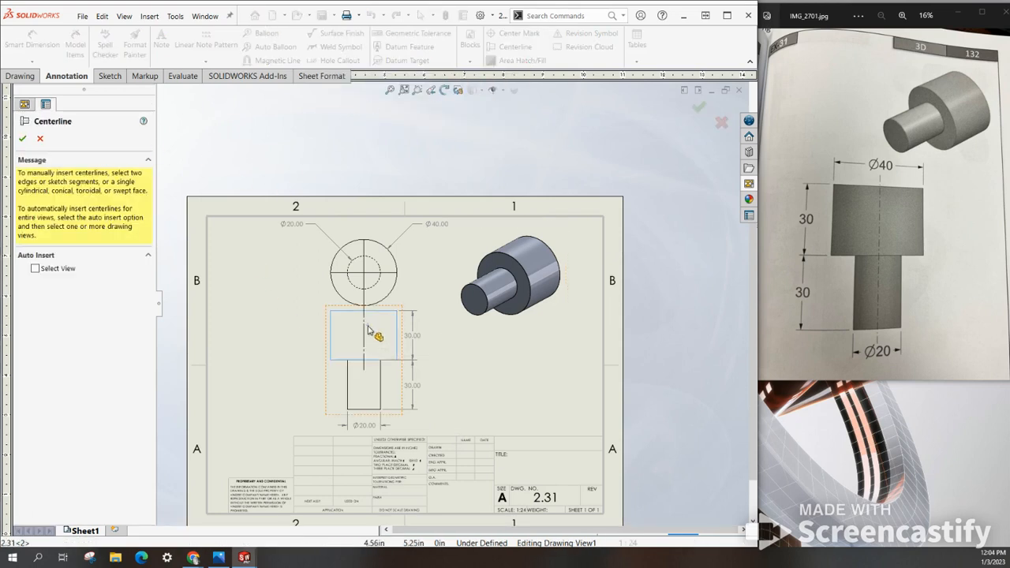
click(371, 404)
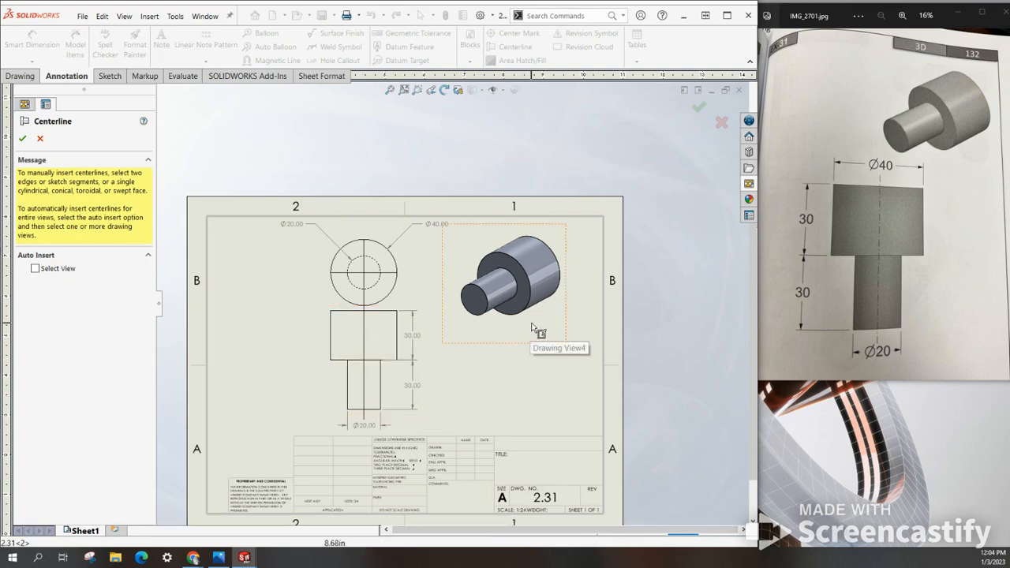
scroll(381, 361, up, 4)
scroll(437, 332, down, 6)
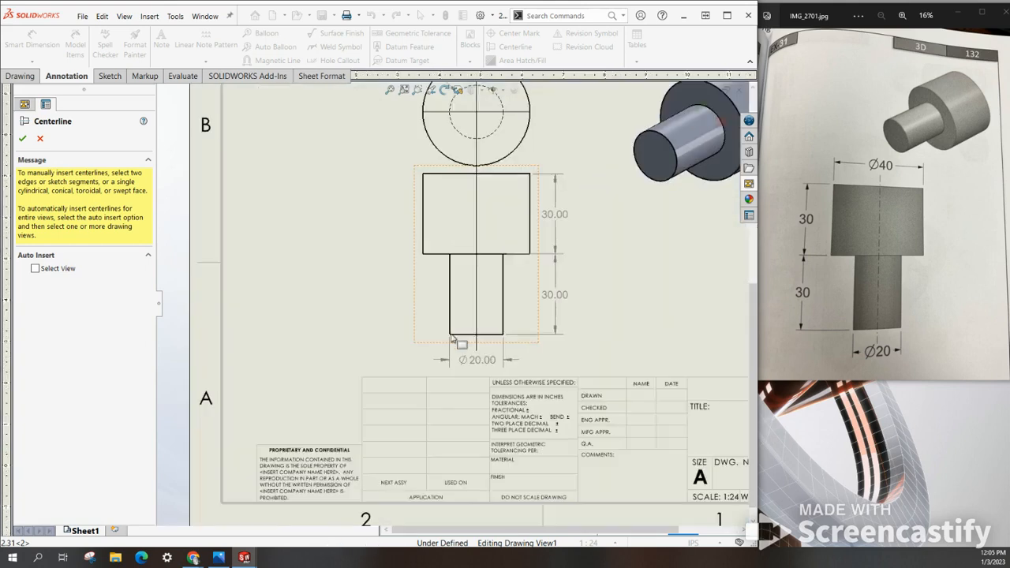
scroll(523, 331, up, 3)
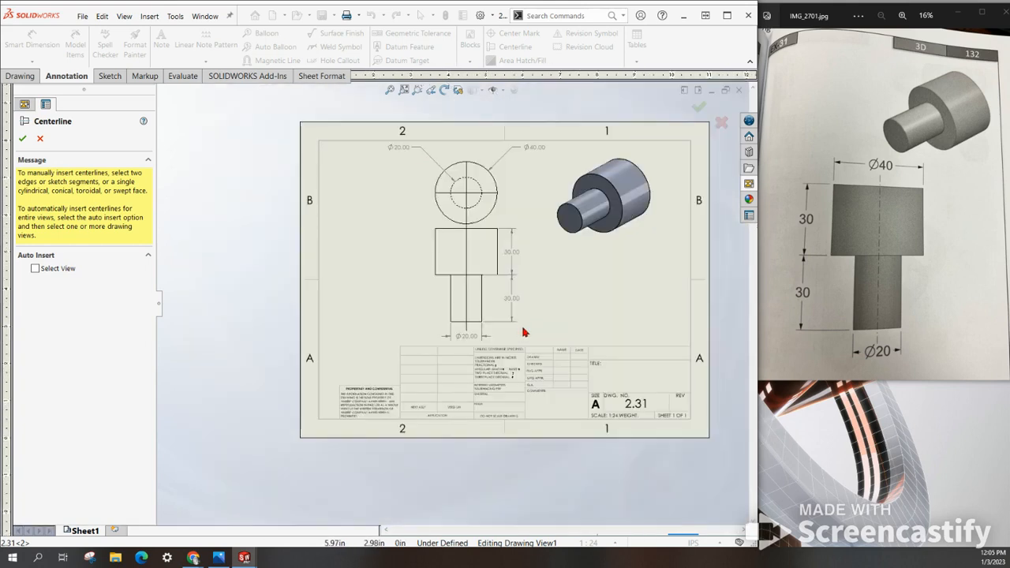
scroll(334, 343, down, 2)
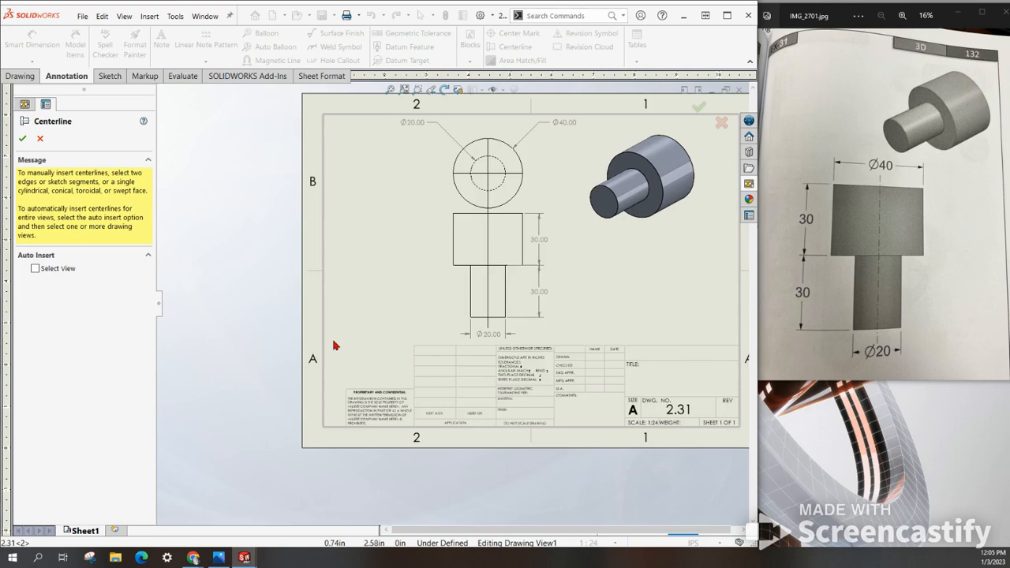
scroll(426, 324, up, 4)
scroll(505, 297, down, 1)
scroll(553, 386, down, 3)
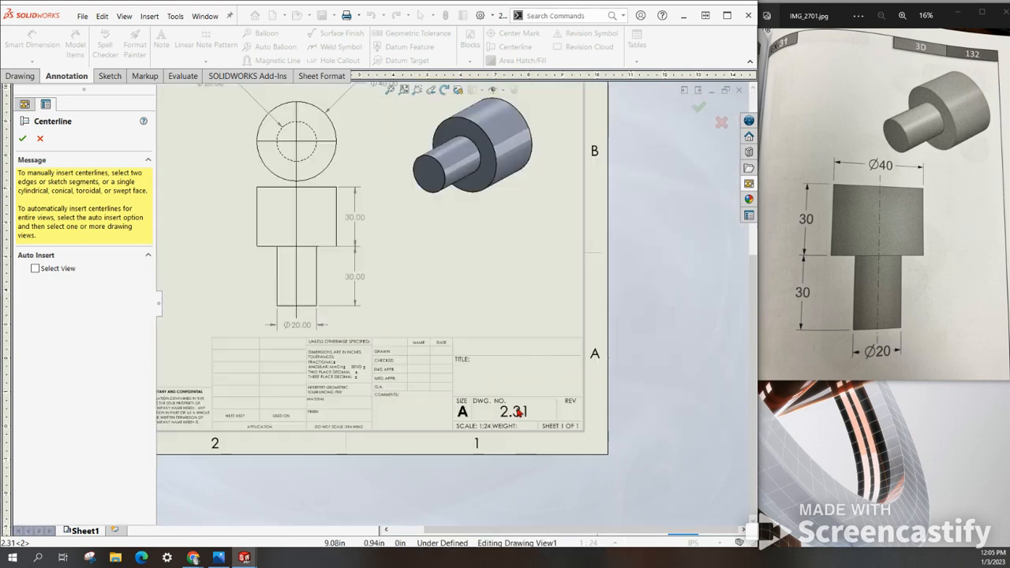
scroll(509, 375, up, 1)
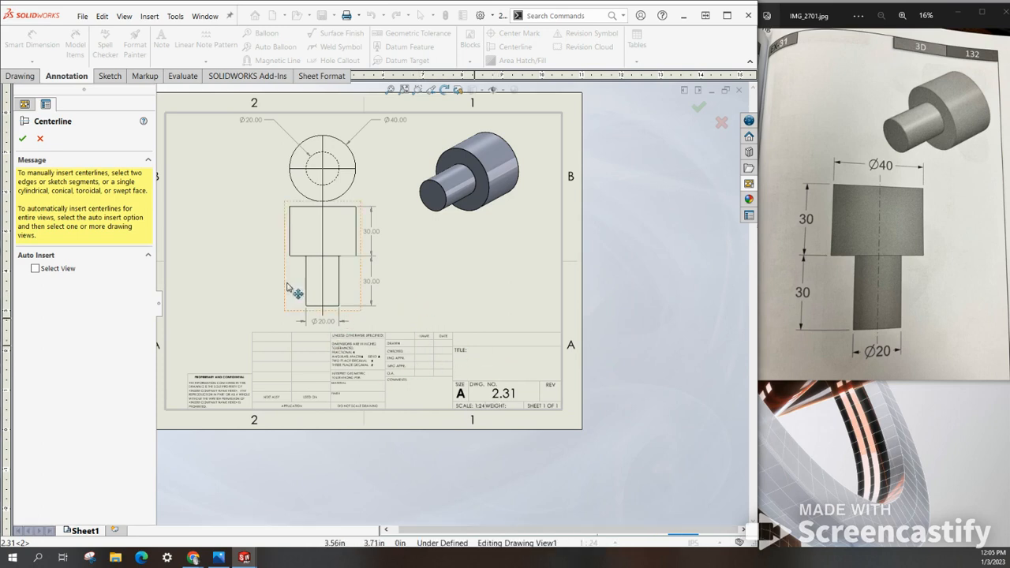
click(24, 138)
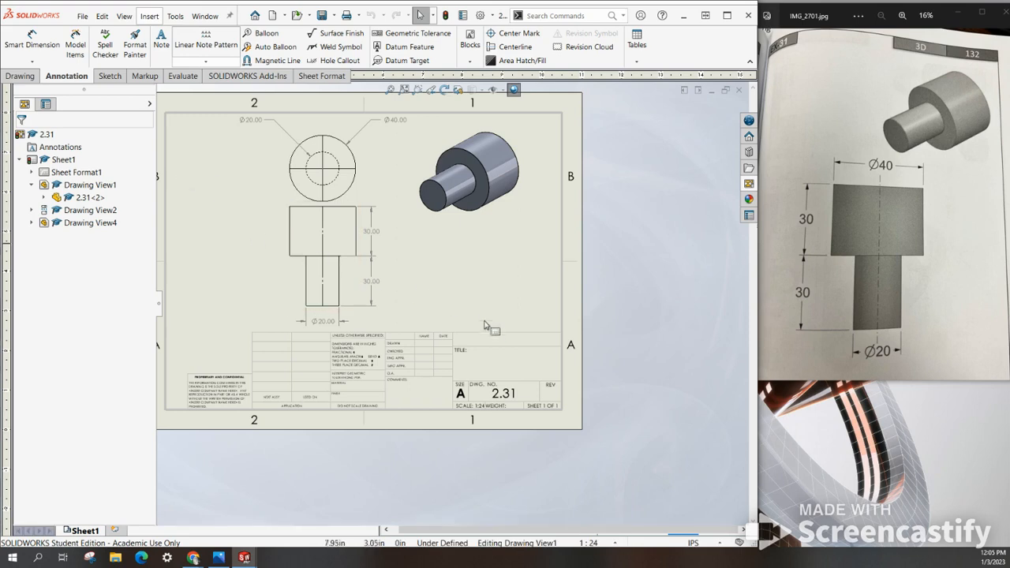
Step: Open the sheet format for editing and enter the author's name in the title block's title field
click(321, 76)
click(20, 43)
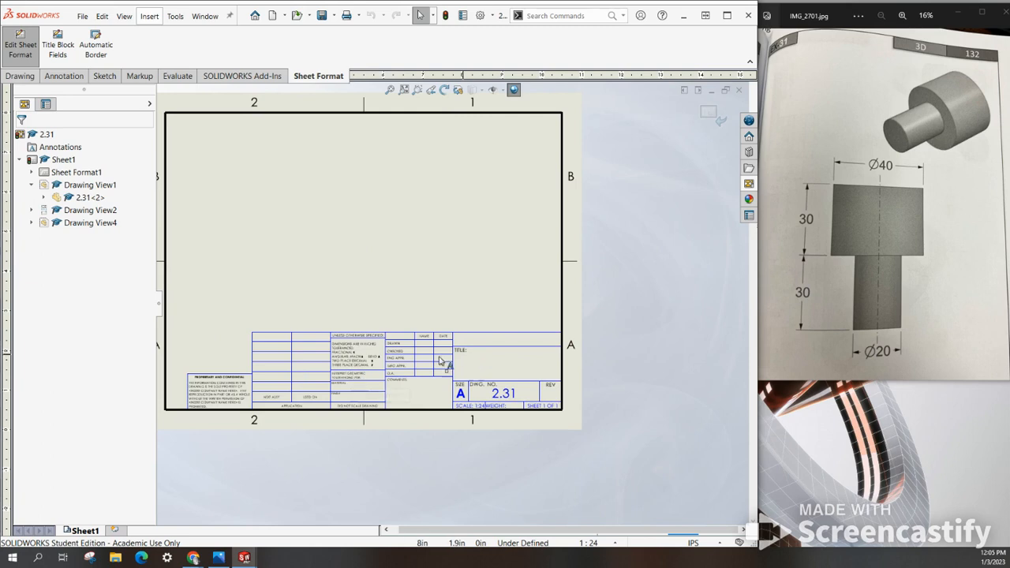
scroll(439, 387, up, 1)
scroll(463, 379, down, 1)
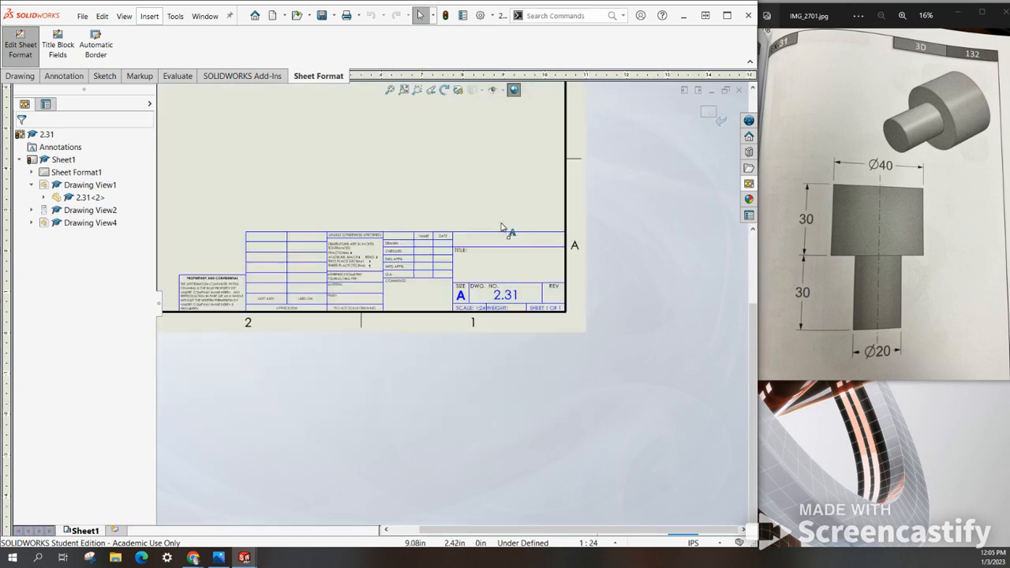
scroll(506, 229, down, 1)
scroll(458, 225, down, 1)
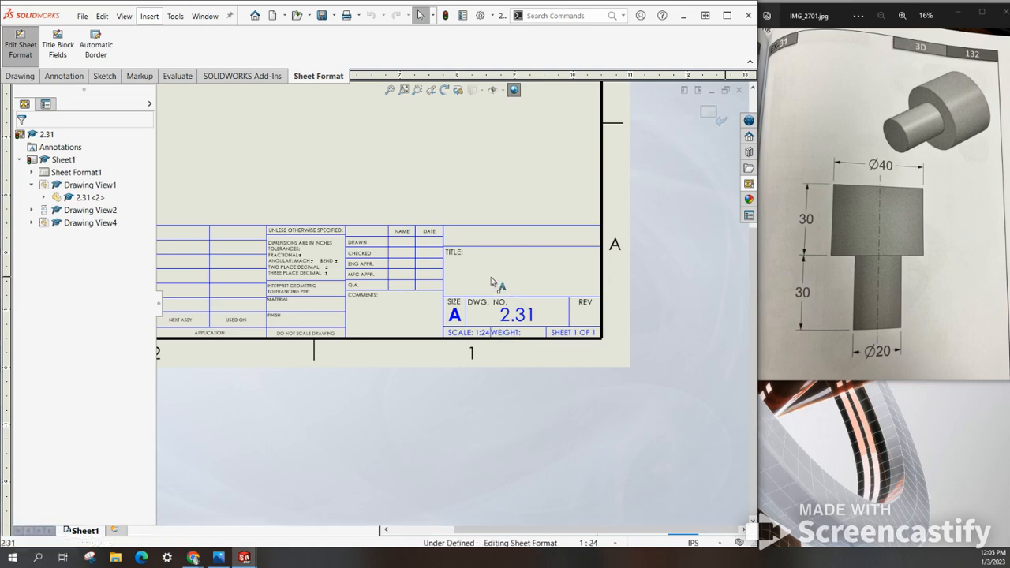
click(518, 254)
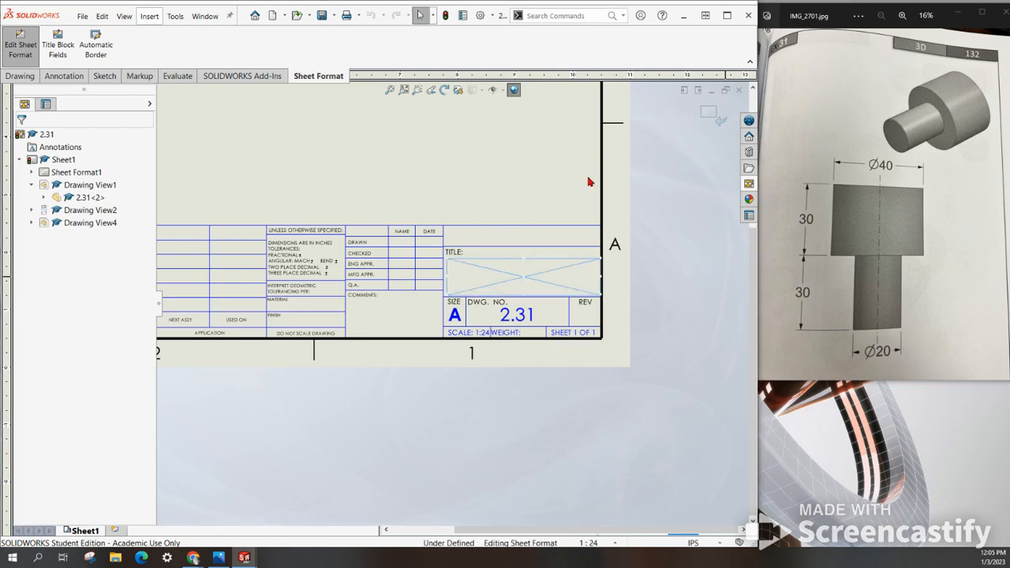
double_click(561, 285)
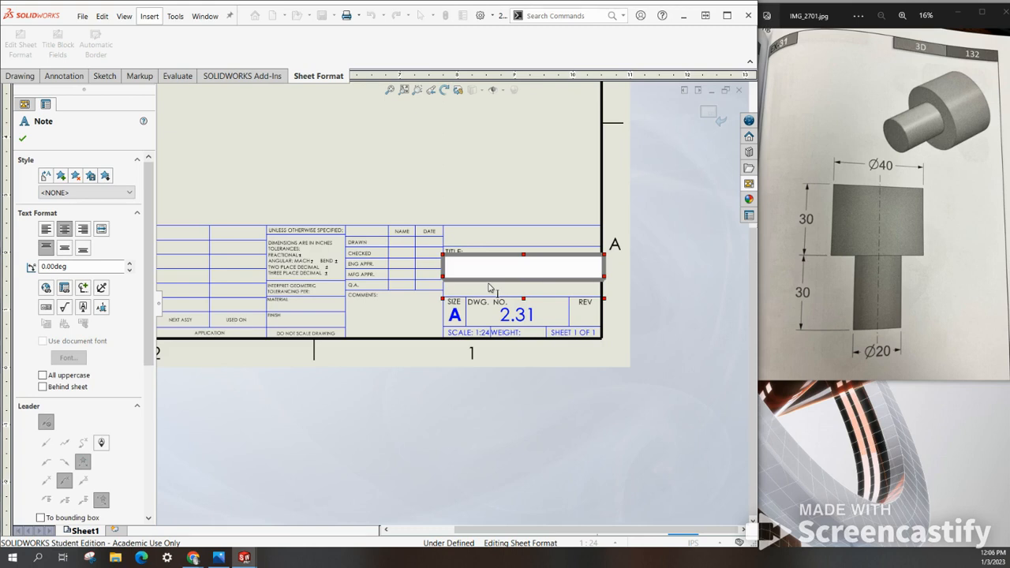
drag(2, 122, 539, 130)
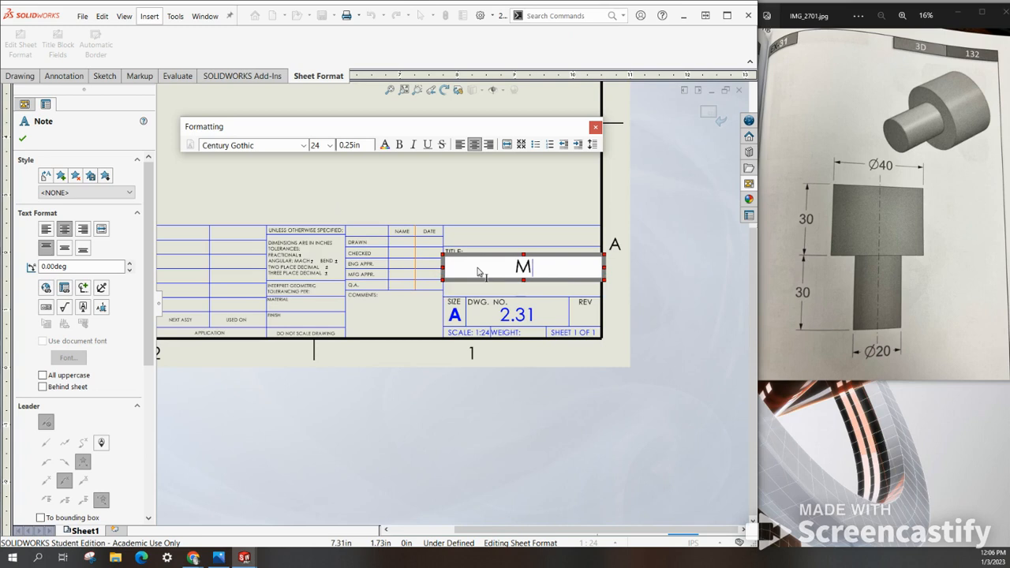
text(s. Strawderman)
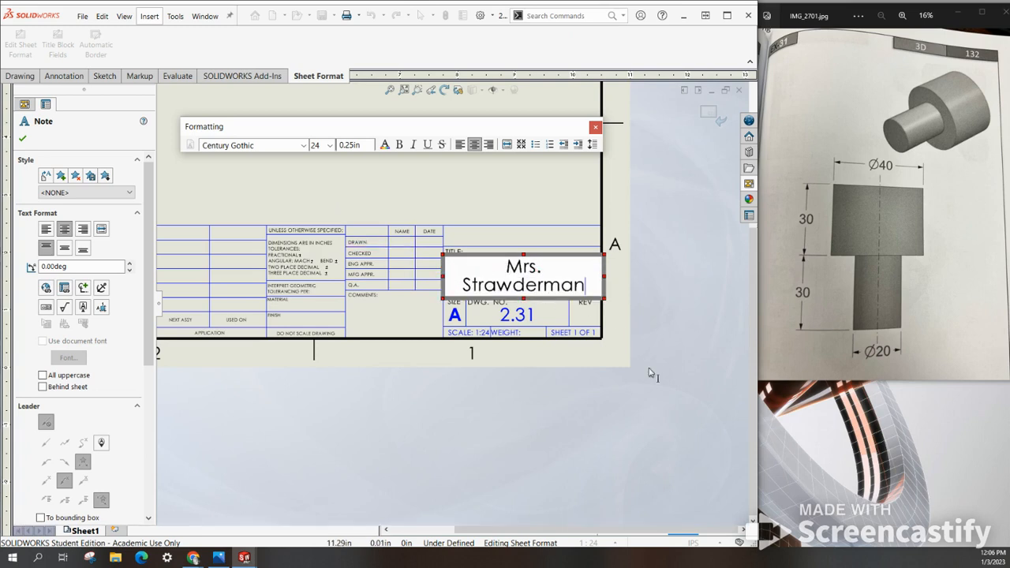
click(580, 334)
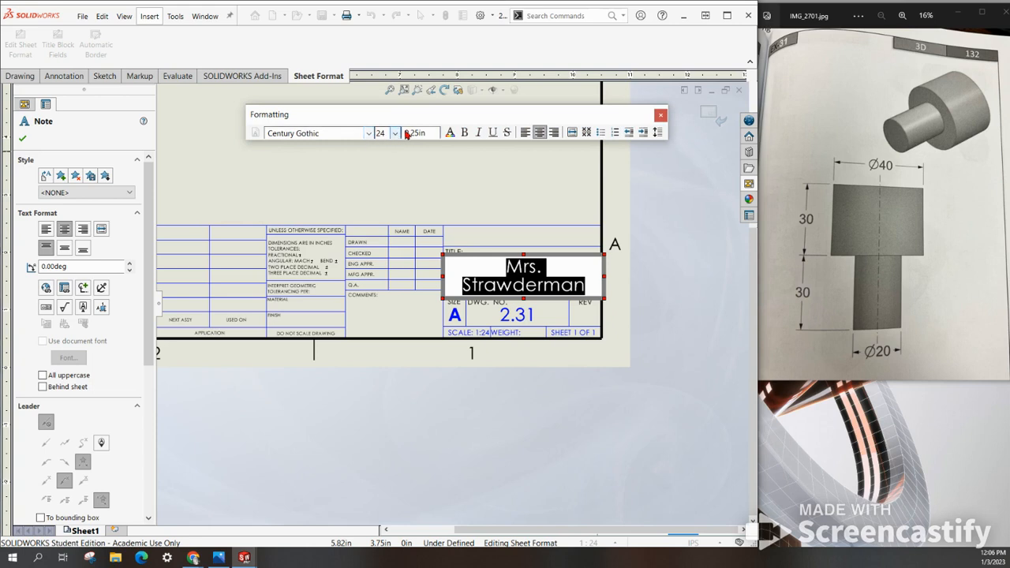
click(524, 198)
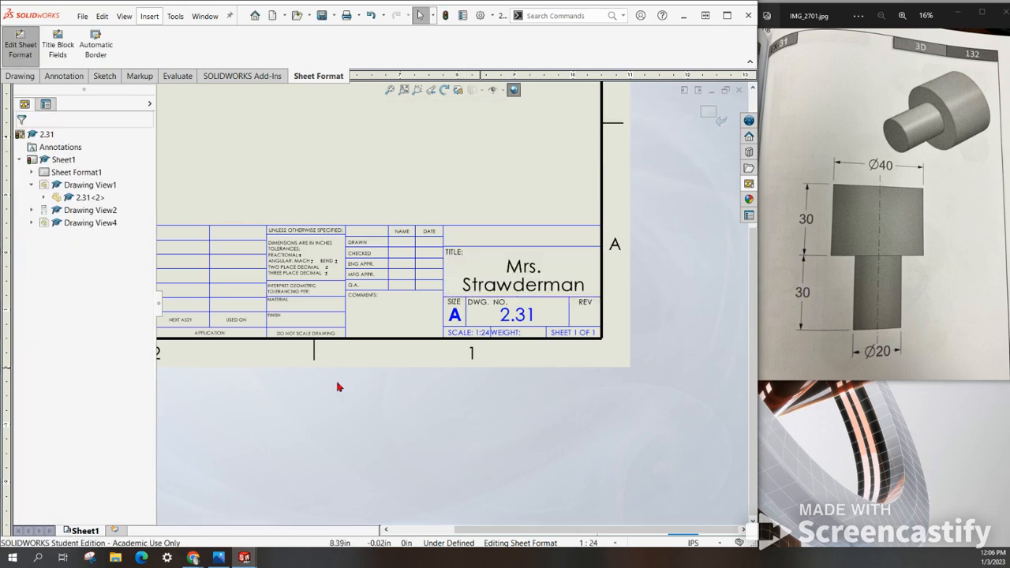
Step: Fill in the title block's material field with "steel"
scroll(418, 272, up, 2)
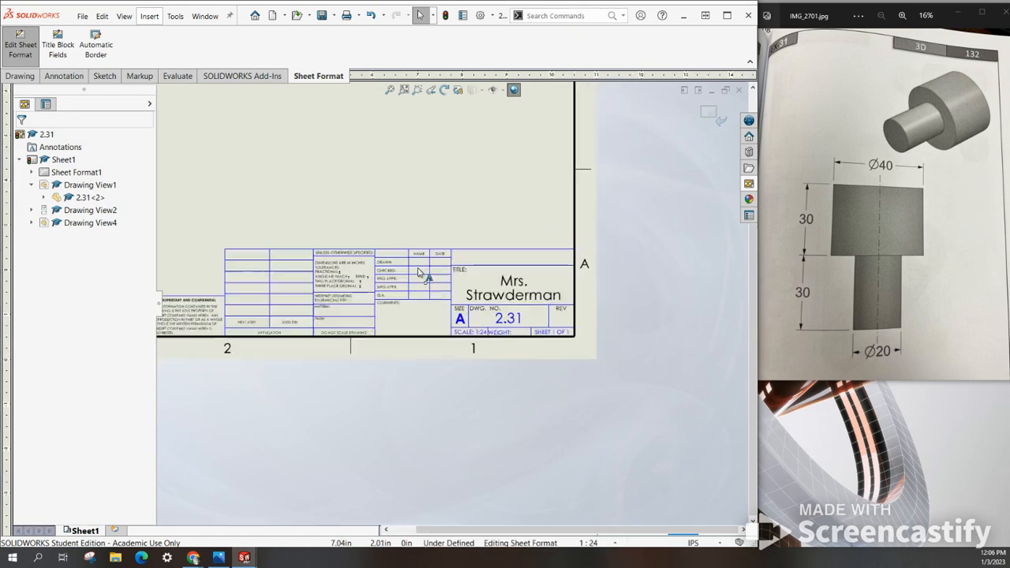
scroll(417, 276, down, 3)
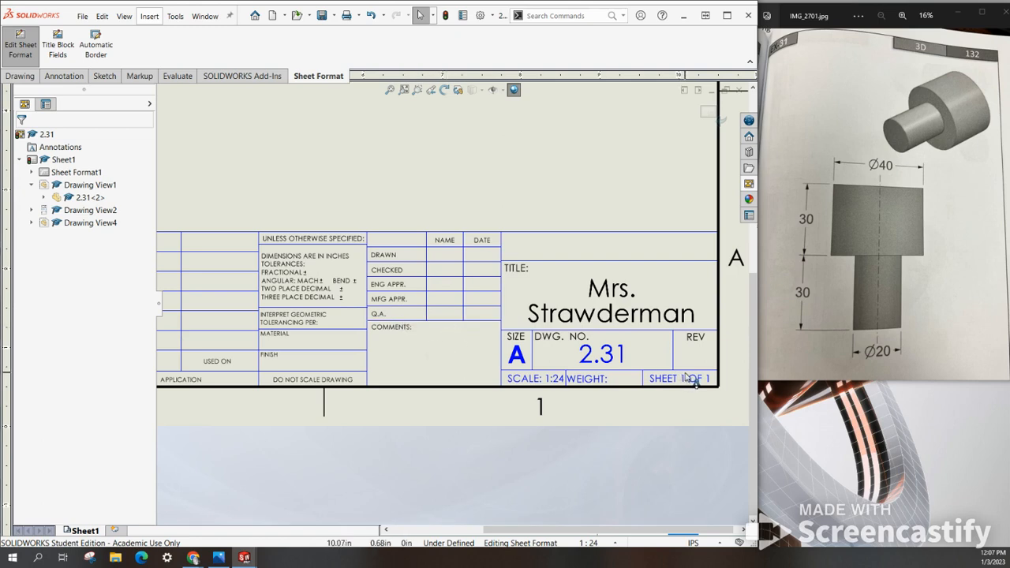
scroll(694, 367, up, 2)
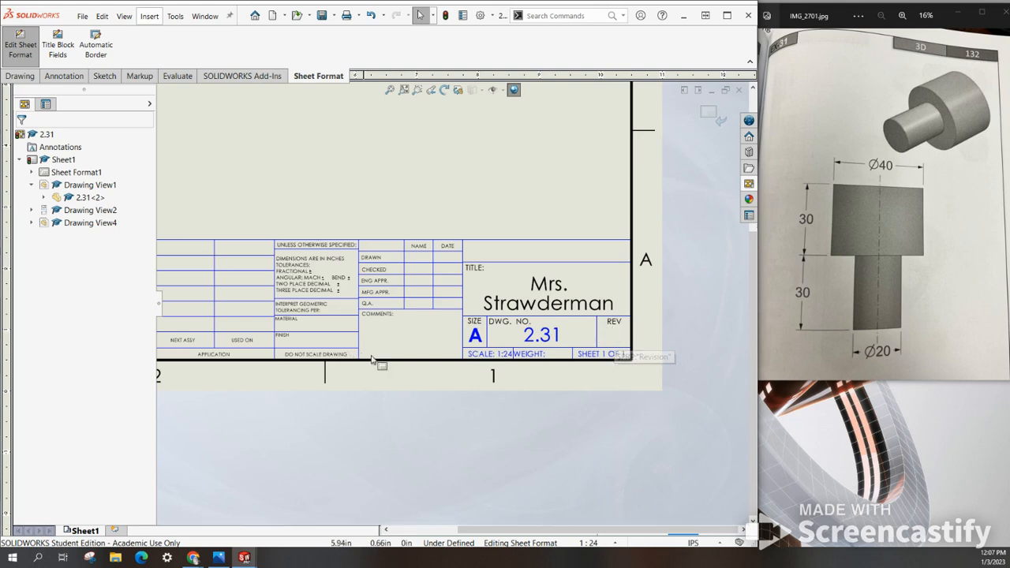
scroll(384, 366, up, 1)
scroll(341, 350, up, 2)
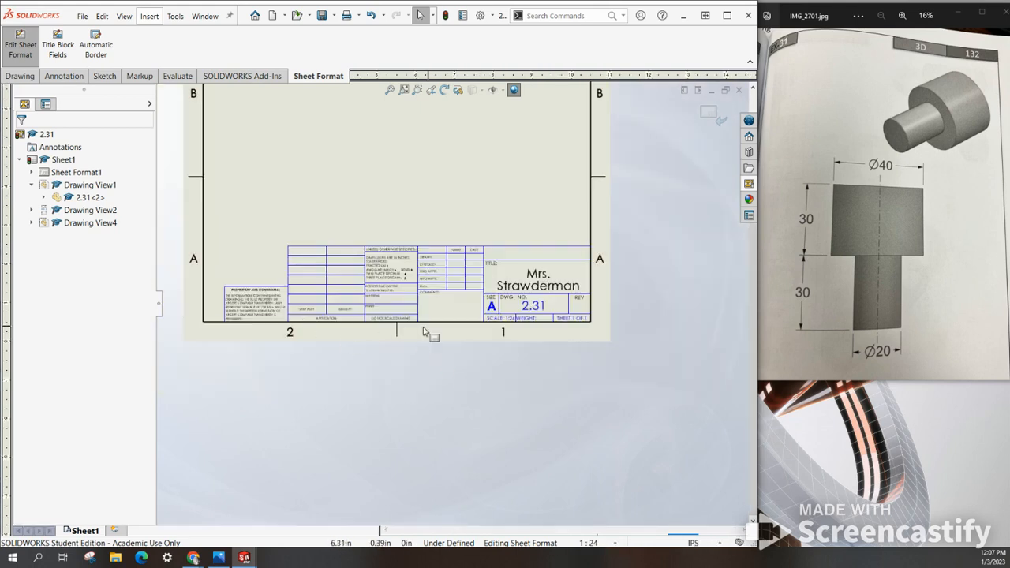
scroll(424, 330, down, 4)
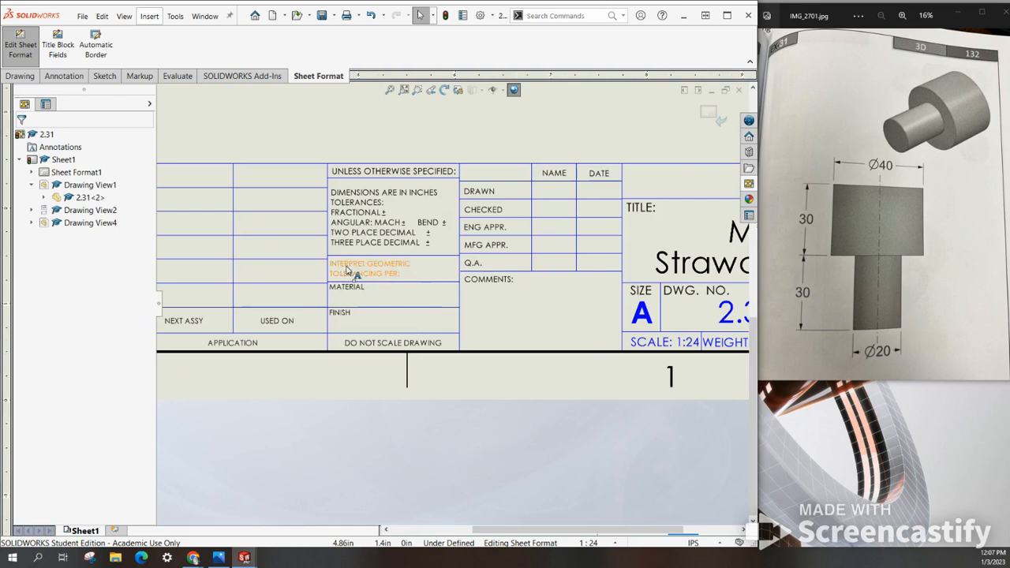
click(362, 304)
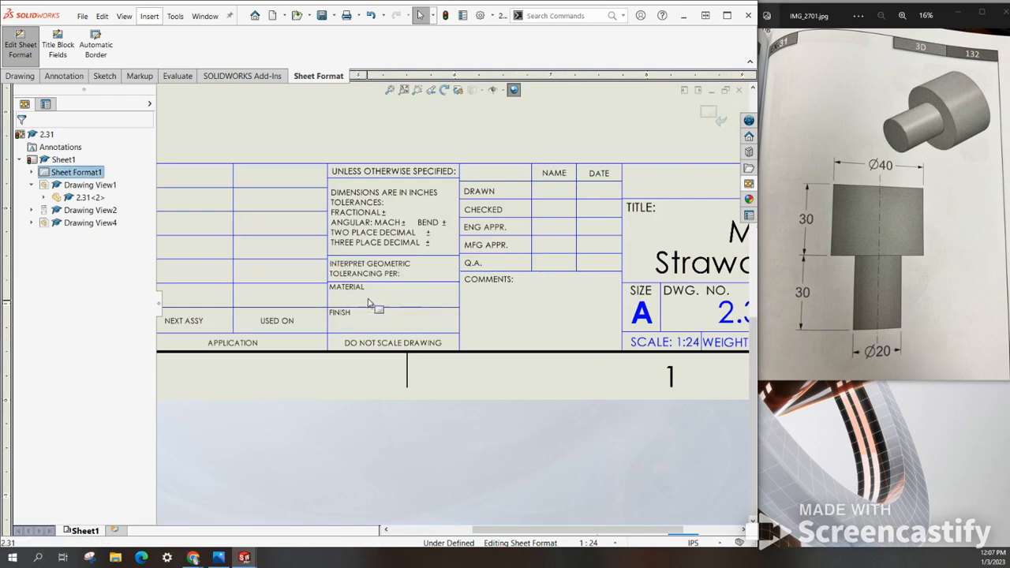
click(376, 301)
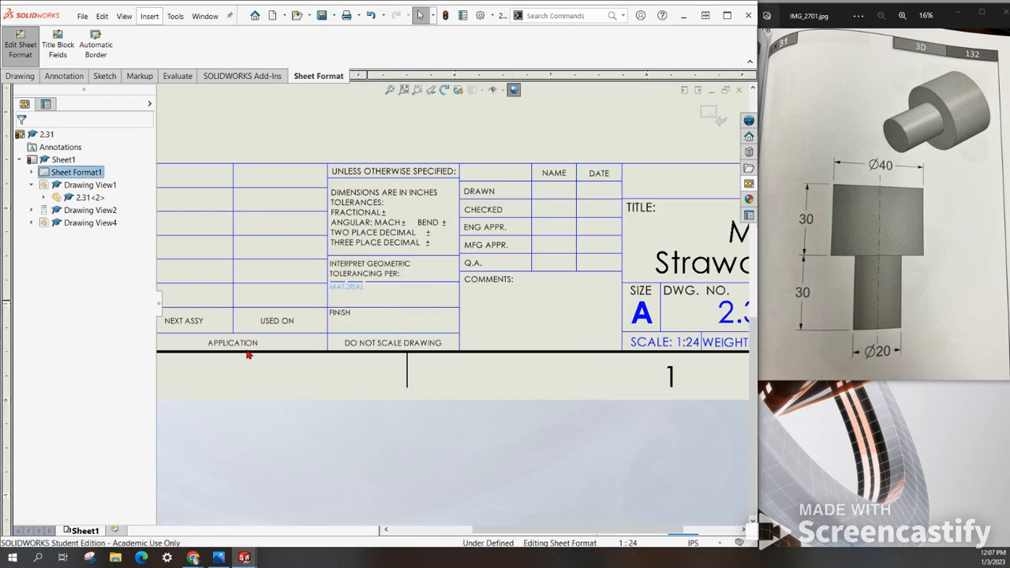
click(315, 455)
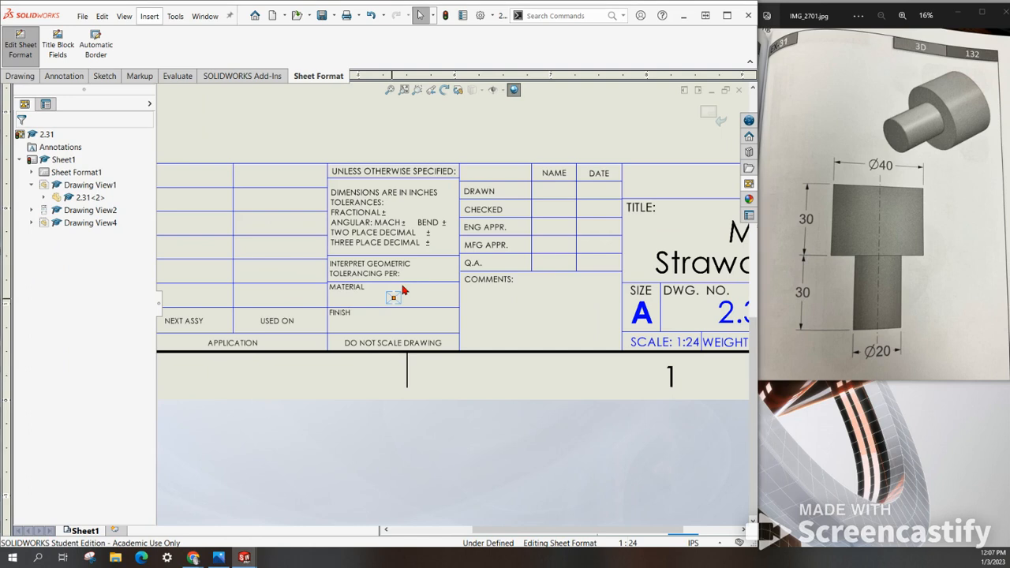
double_click(399, 293)
text(steel)
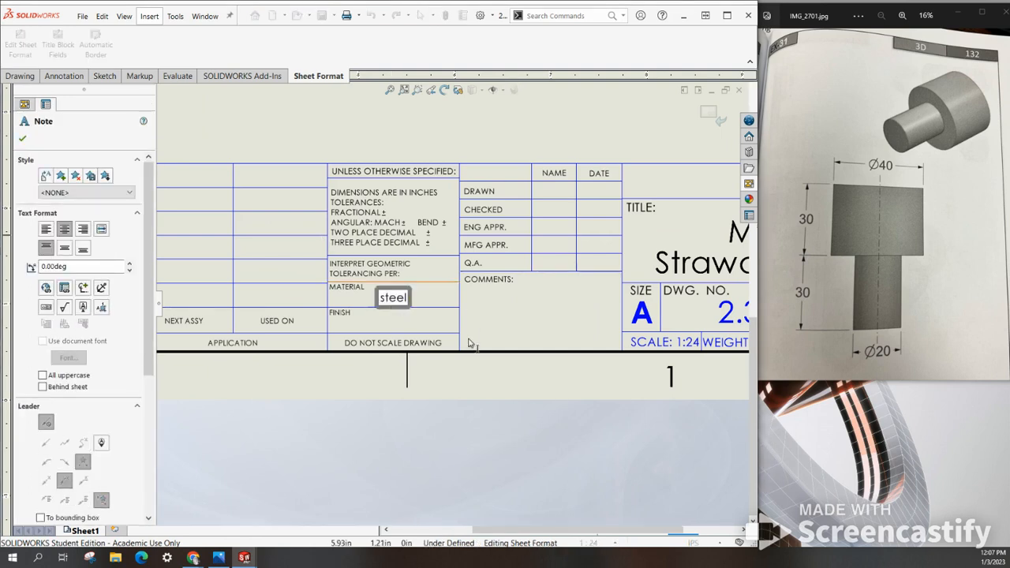
click(440, 429)
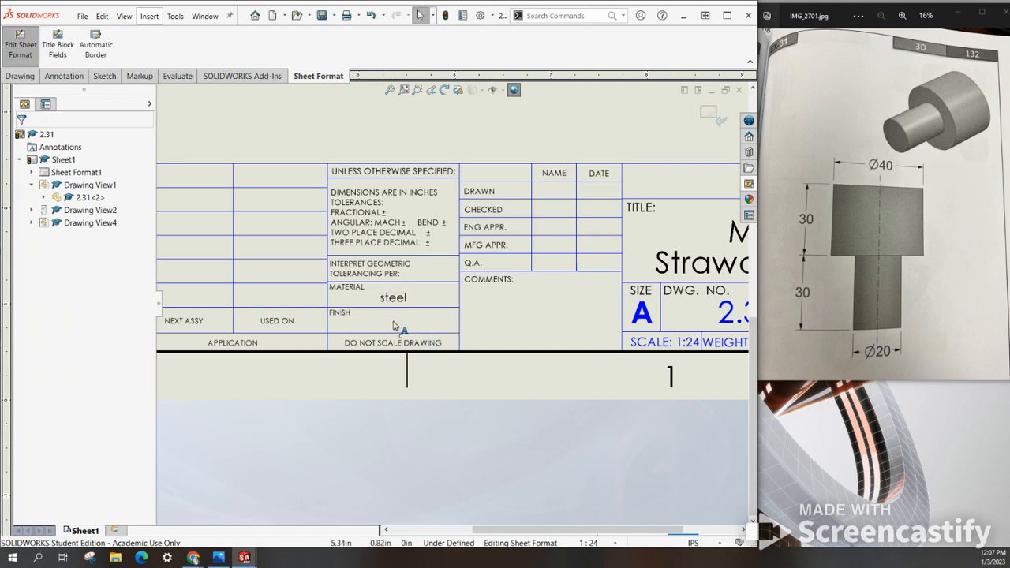
Step: Finish editing the sheet format and return to the drawing sheet with its views
scroll(387, 355, up, 2)
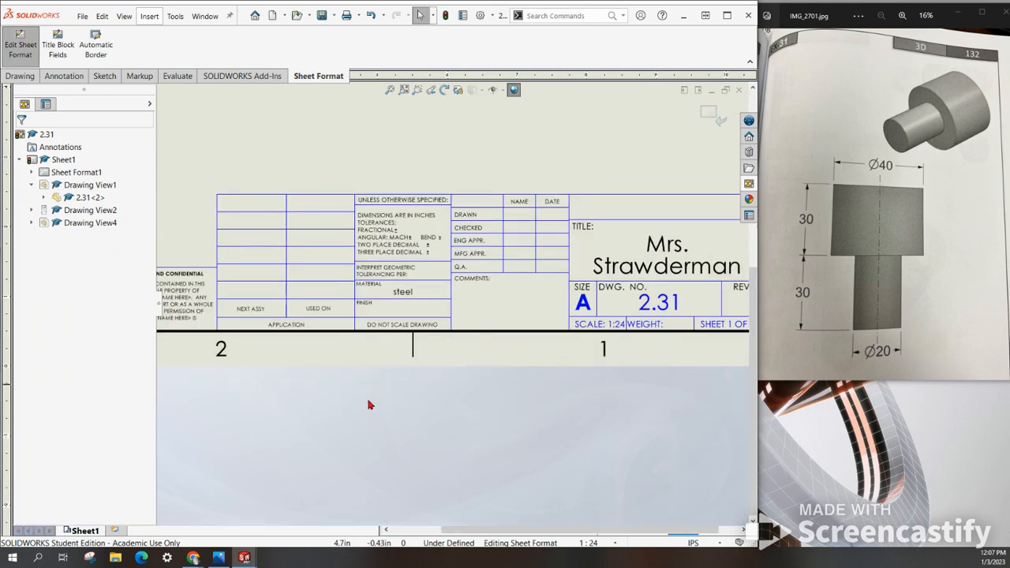
scroll(339, 382, up, 1)
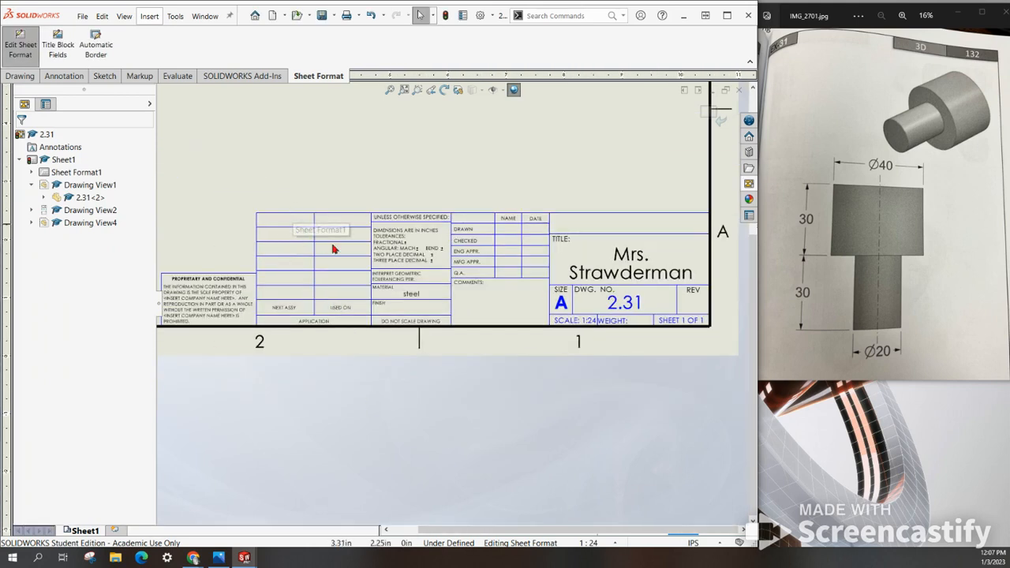
scroll(377, 336, down, 1)
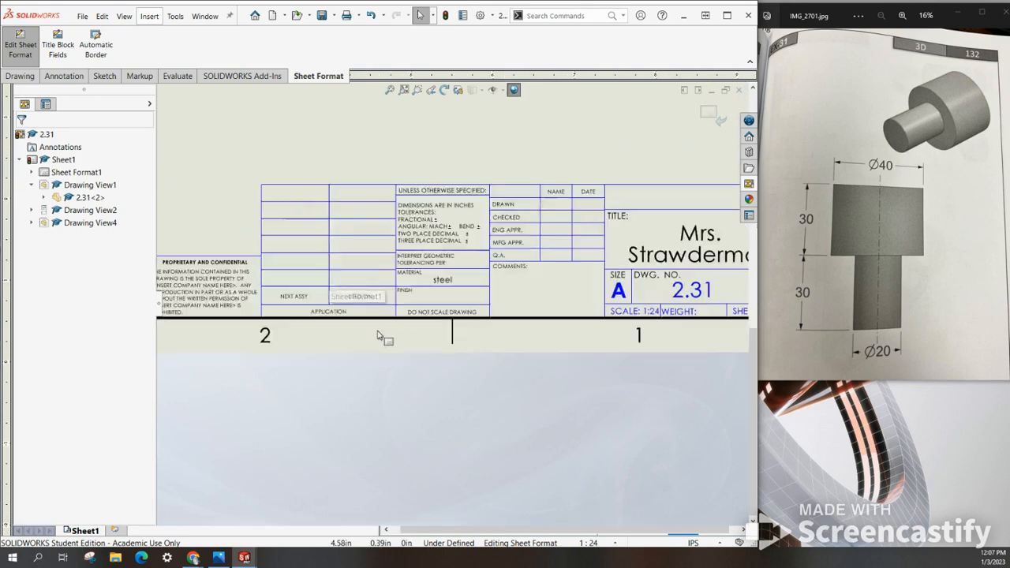
scroll(378, 337, up, 3)
scroll(483, 192, down, 1)
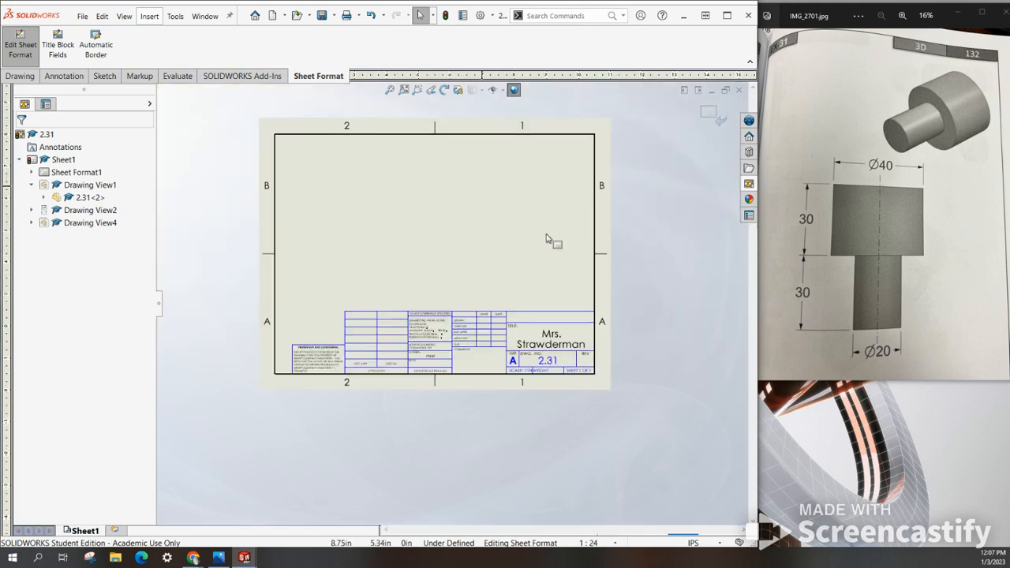
scroll(552, 245, down, 1)
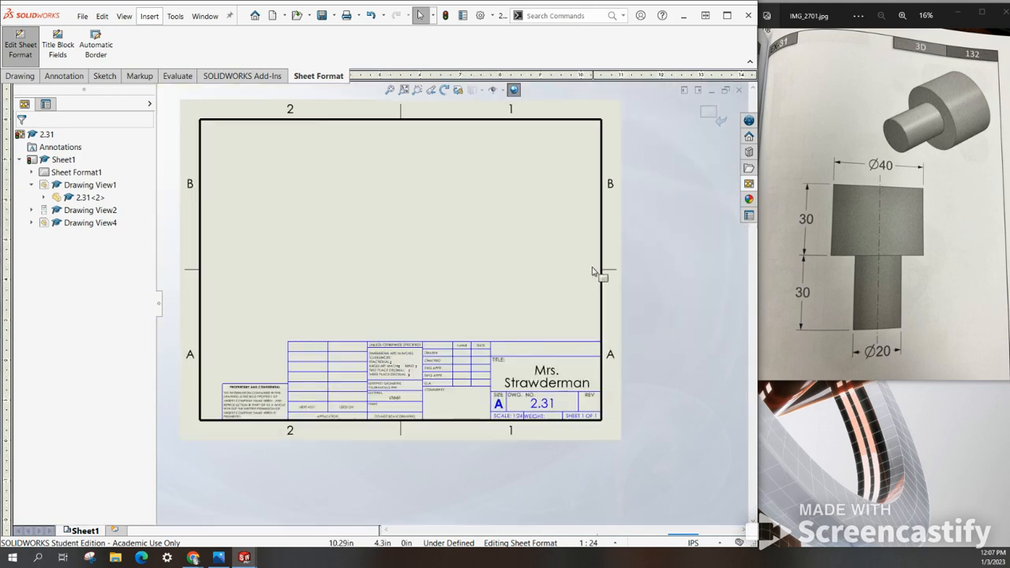
click(19, 49)
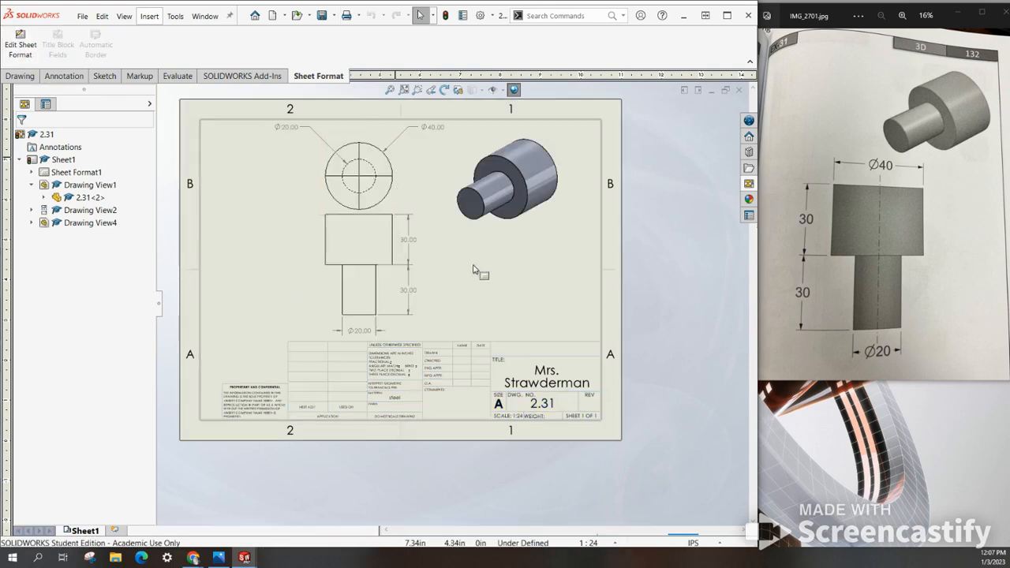